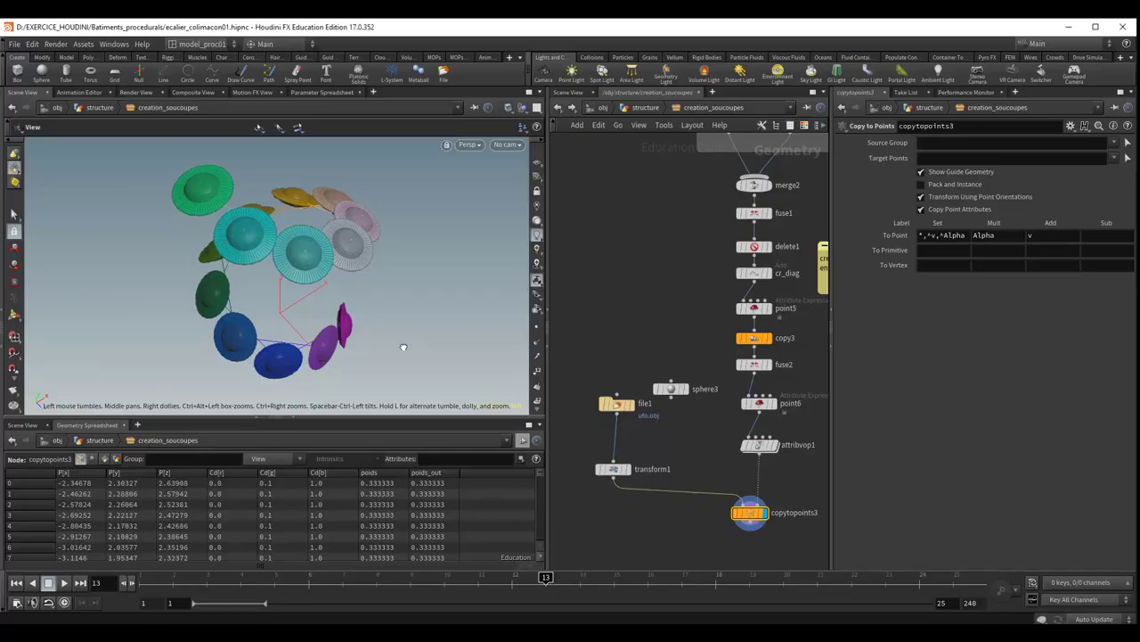
# Orbit the view around the ring of coloured flying saucers.
pyautogui.moveTo(348, 338)
pyautogui.mouseDown()
pyautogui.moveTo(428, 346)
pyautogui.moveTo(350, 320)
pyautogui.mouseUp()
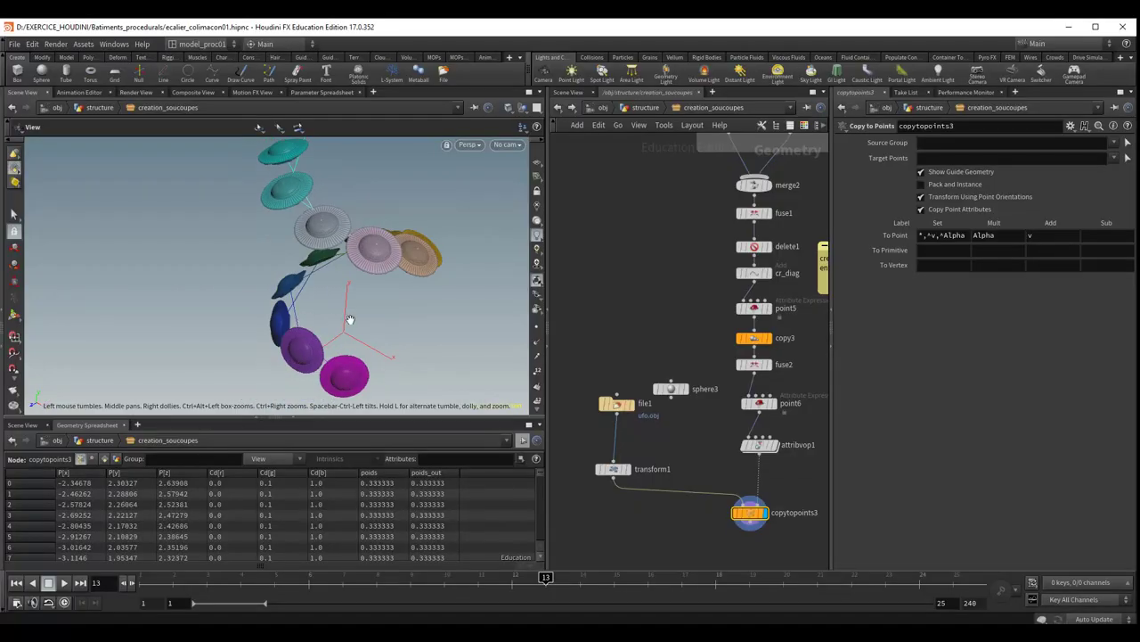
pyautogui.moveTo(350, 320); pyautogui.dragTo(313, 344, button='middle')
pyautogui.moveTo(370, 350); pyautogui.dragTo(359, 365)
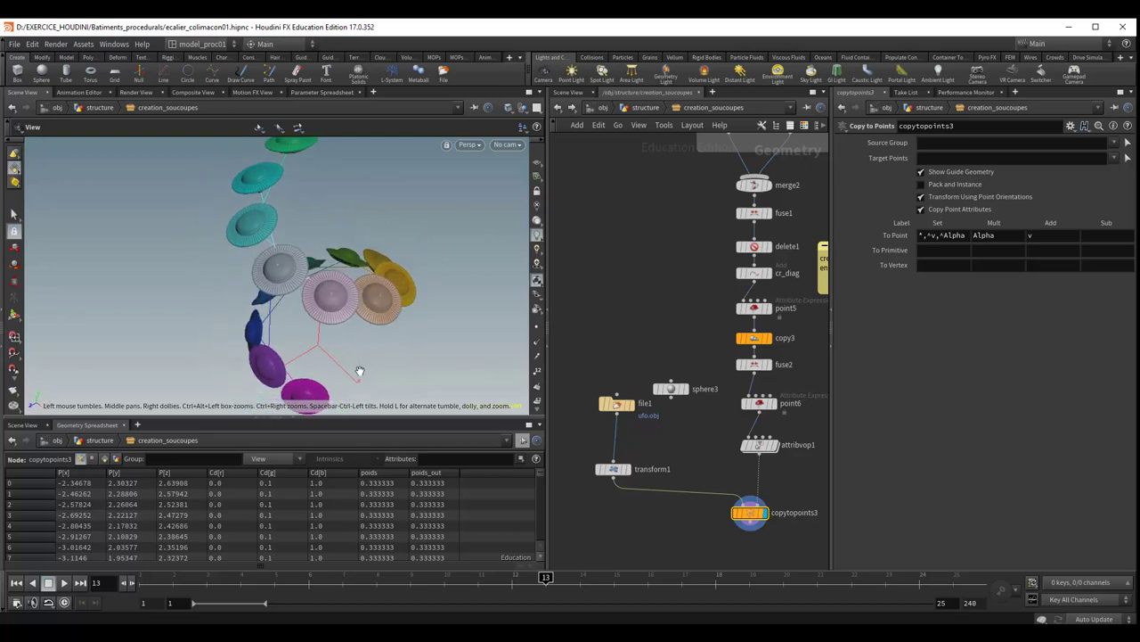
pyautogui.moveTo(360, 371)
pyautogui.mouseDown()
pyautogui.moveTo(247, 351)
pyautogui.moveTo(499, 372)
pyautogui.moveTo(415, 366)
pyautogui.mouseUp()
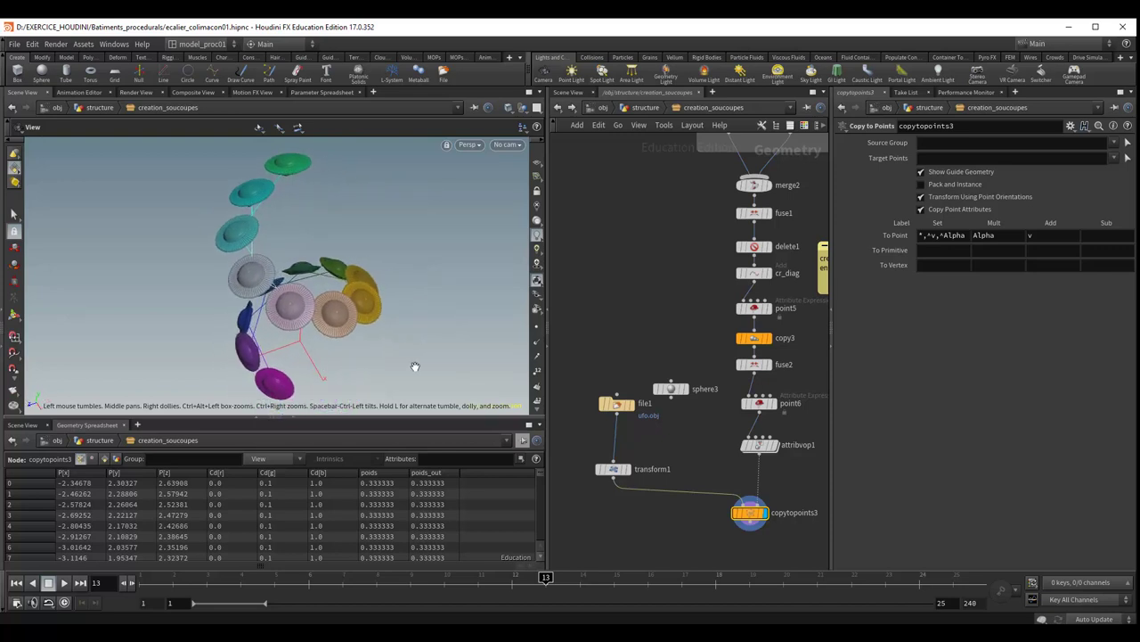
pyautogui.press('s')
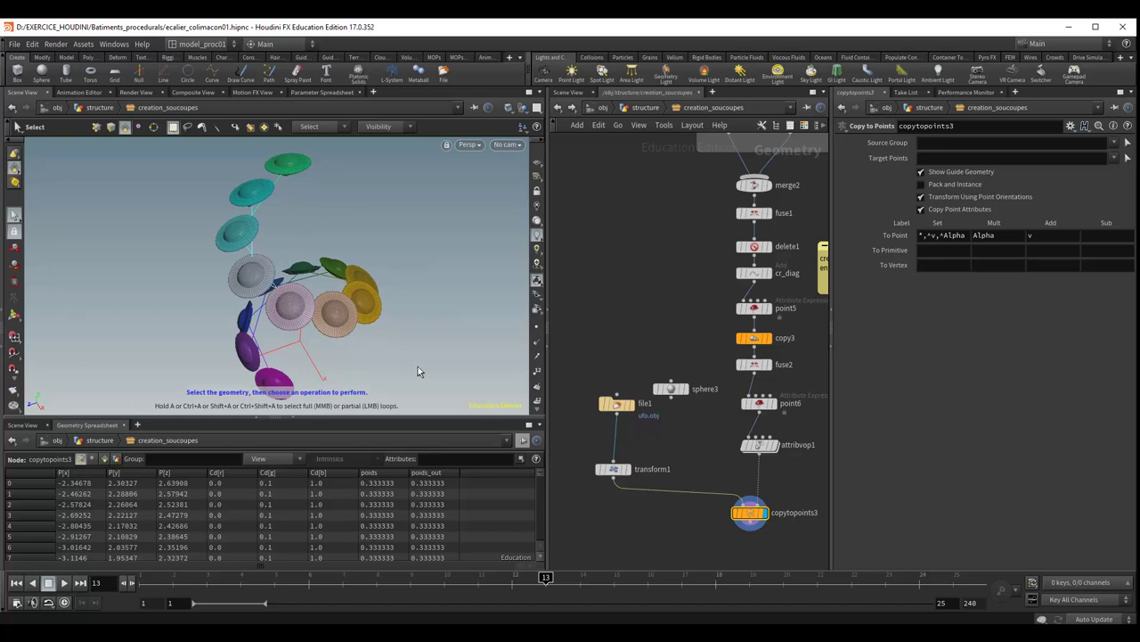
pyautogui.press('Escape')
pyautogui.moveTo(409, 362)
pyautogui.mouseDown()
pyautogui.moveTo(485, 340)
pyautogui.moveTo(268, 357)
pyautogui.mouseUp()
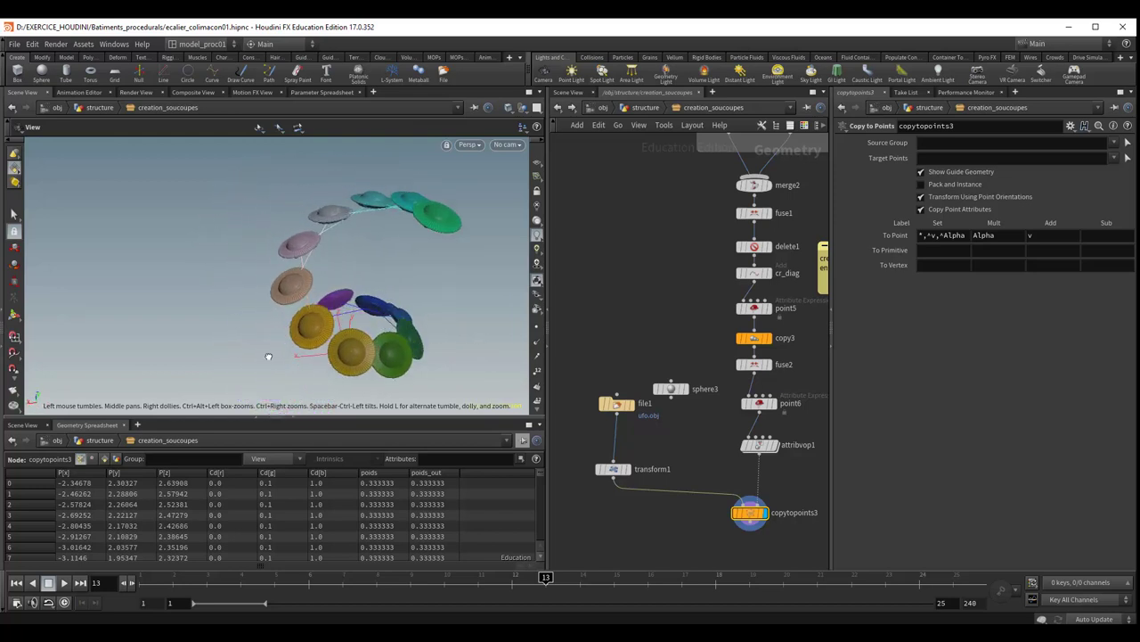
pyautogui.moveTo(416, 356)
pyautogui.mouseDown()
pyautogui.moveTo(323, 346)
pyautogui.moveTo(297, 308)
pyautogui.moveTo(477, 327)
pyautogui.mouseUp()
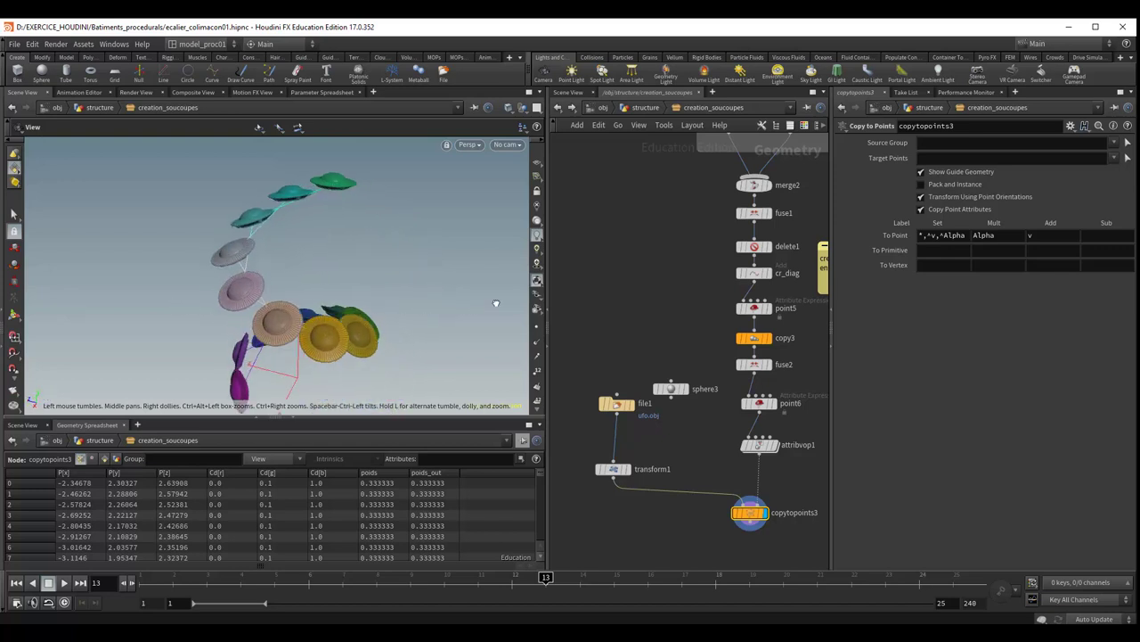
pyautogui.press('s')
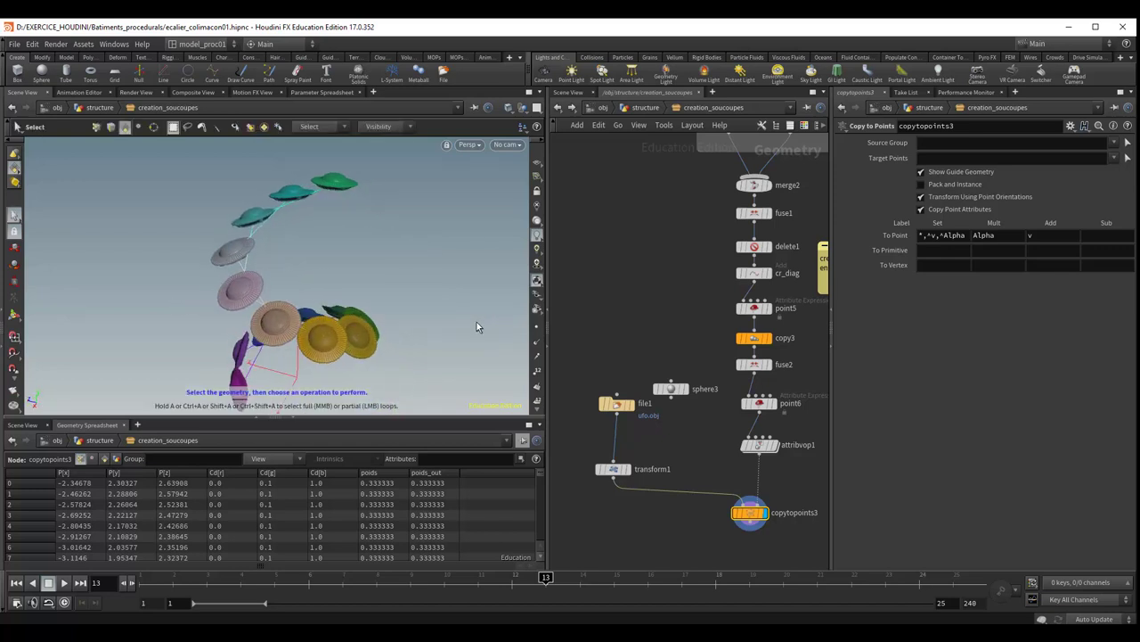
pyautogui.press('Escape')
pyautogui.moveTo(415, 329)
pyautogui.mouseDown()
pyautogui.moveTo(424, 332)
pyautogui.moveTo(368, 337)
pyautogui.moveTo(405, 304)
pyautogui.moveTo(364, 265)
pyautogui.moveTo(369, 204)
pyautogui.moveTo(400, 188)
pyautogui.moveTo(476, 267)
pyautogui.moveTo(122, 308)
pyautogui.moveTo(175, 296)
pyautogui.mouseUp()
pyautogui.press('s')
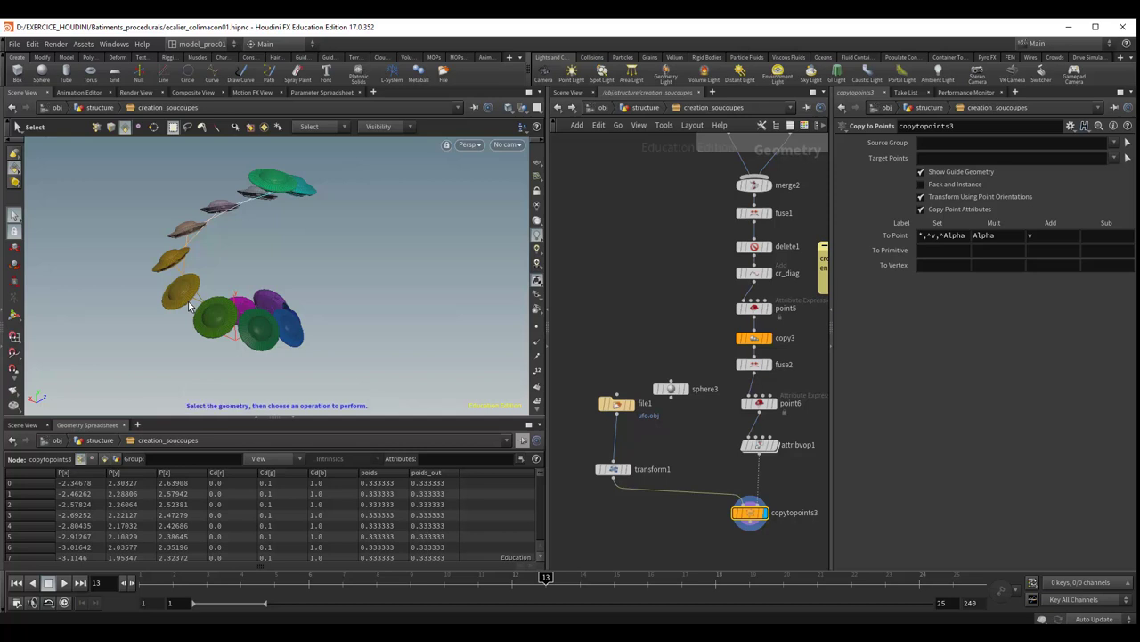
pyautogui.press('Escape')
pyautogui.moveTo(369, 272)
pyautogui.mouseDown()
pyautogui.moveTo(255, 279)
pyautogui.moveTo(346, 273)
pyautogui.moveTo(329, 323)
pyautogui.moveTo(296, 326)
pyautogui.moveTo(338, 347)
pyautogui.moveTo(390, 313)
pyautogui.moveTo(359, 331)
pyautogui.moveTo(297, 326)
pyautogui.mouseUp()
pyautogui.press('s')
pyautogui.press('Escape')
pyautogui.moveTo(297, 325); pyautogui.dragTo(214, 325, button='middle')
pyautogui.press('s')
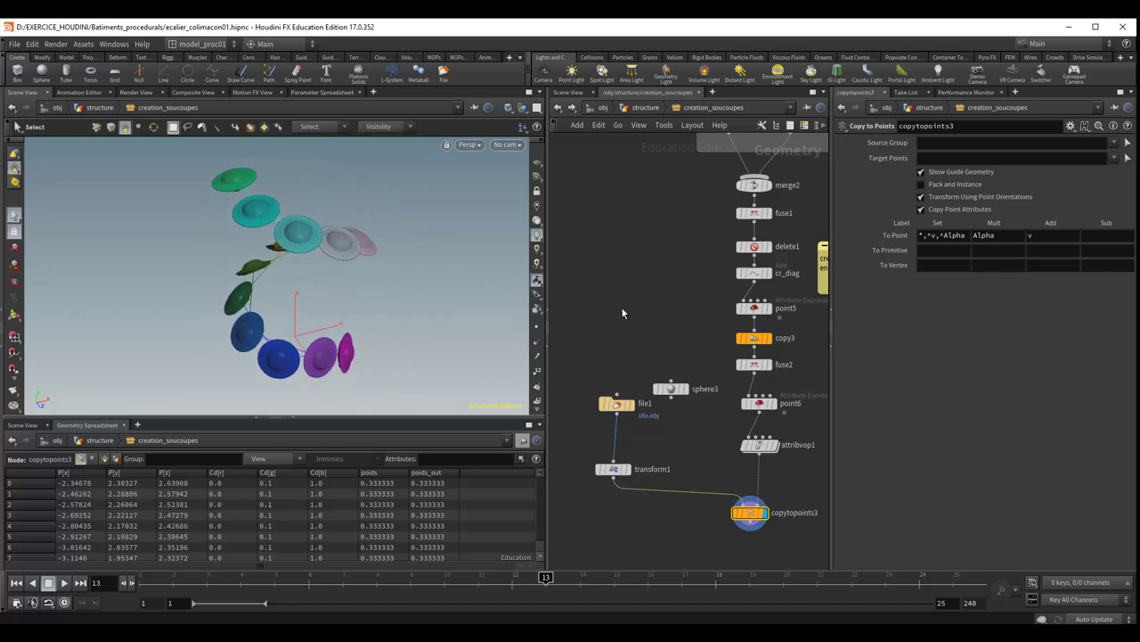
pyautogui.moveTo(623, 313); pyautogui.dragTo(568, 343, button='middle')
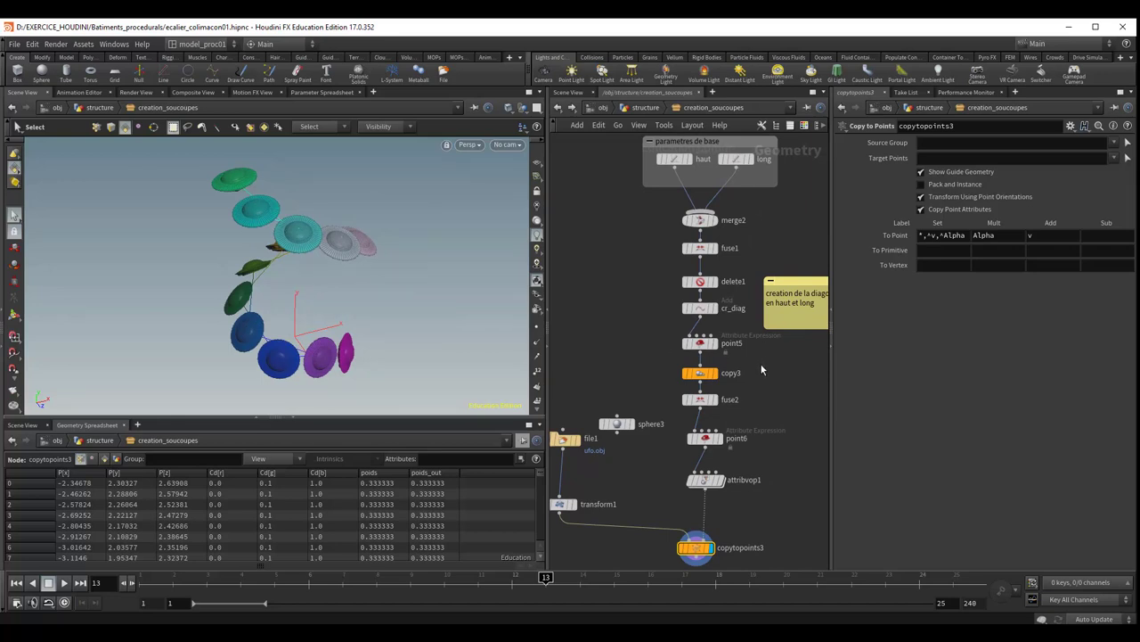
# Select point5 to show its expressions placing two points at x = ±2.405, z = 2.94 with upward normals.
pyautogui.click(700, 345)
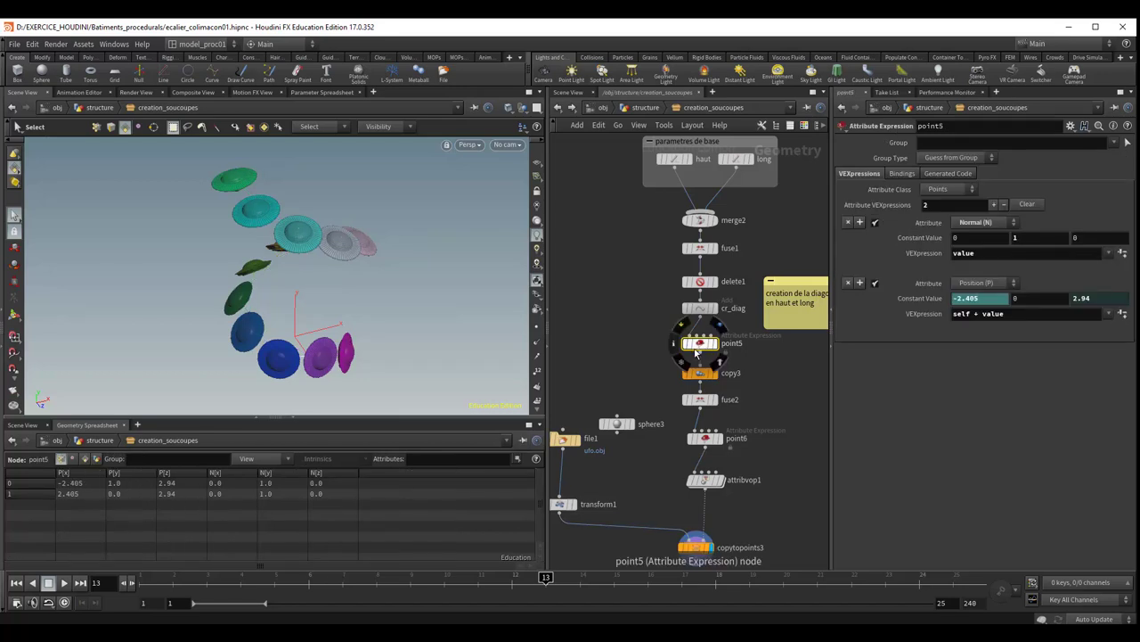
pyautogui.press('Escape')
pyautogui.moveTo(431, 330)
pyautogui.mouseDown()
pyautogui.moveTo(354, 310)
pyautogui.moveTo(360, 356)
pyautogui.moveTo(442, 356)
pyautogui.mouseUp()
pyautogui.press('s')
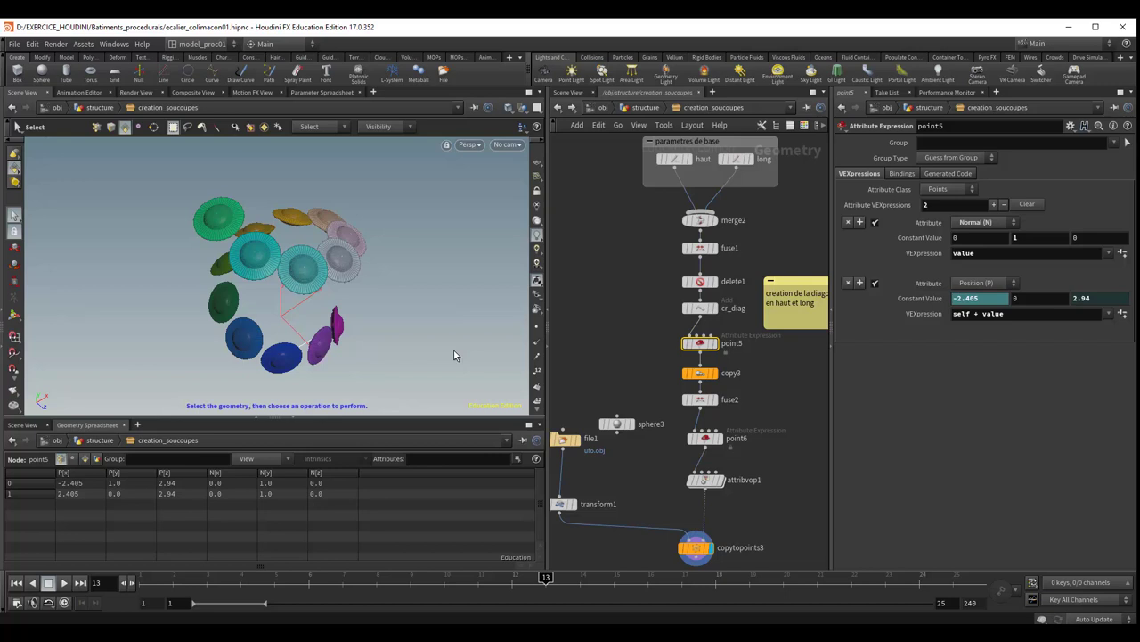
pyautogui.press('Escape')
pyautogui.moveTo(454, 355)
pyautogui.mouseDown()
pyautogui.moveTo(502, 313)
pyautogui.moveTo(323, 325)
pyautogui.moveTo(276, 300)
pyautogui.moveTo(382, 311)
pyautogui.moveTo(334, 324)
pyautogui.moveTo(327, 308)
pyautogui.moveTo(395, 298)
pyautogui.moveTo(249, 328)
pyautogui.moveTo(367, 310)
pyautogui.mouseUp()
pyautogui.press('s')
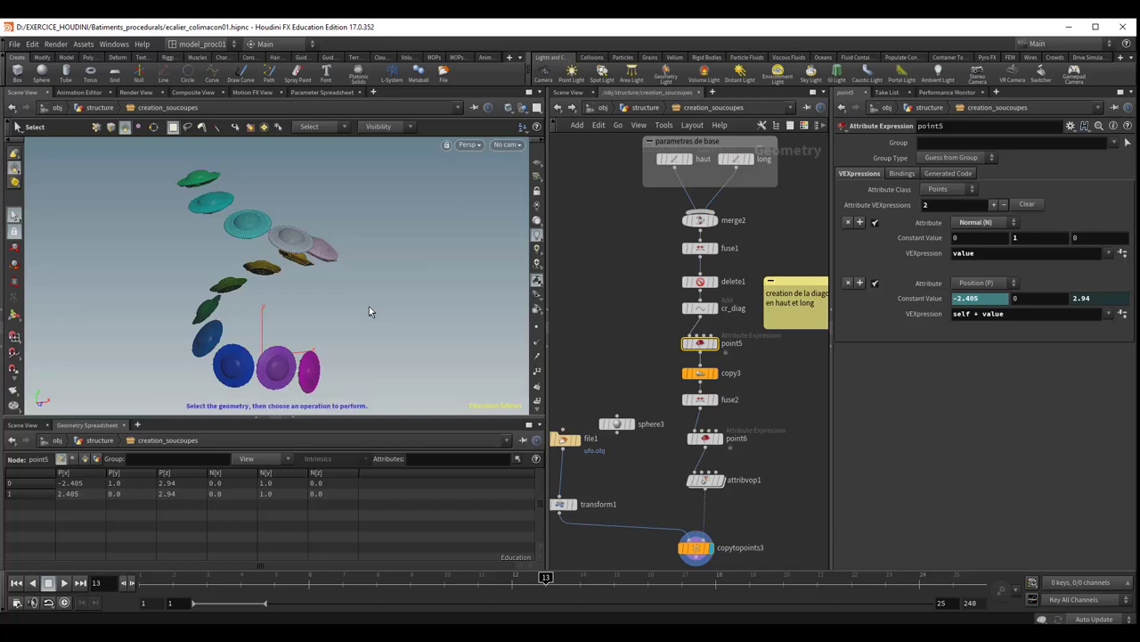
pyautogui.press('Escape')
pyautogui.moveTo(369, 311)
pyautogui.mouseDown()
pyautogui.moveTo(215, 312)
pyautogui.moveTo(412, 315)
pyautogui.moveTo(348, 326)
pyautogui.moveTo(340, 352)
pyautogui.moveTo(375, 354)
pyautogui.mouseUp()
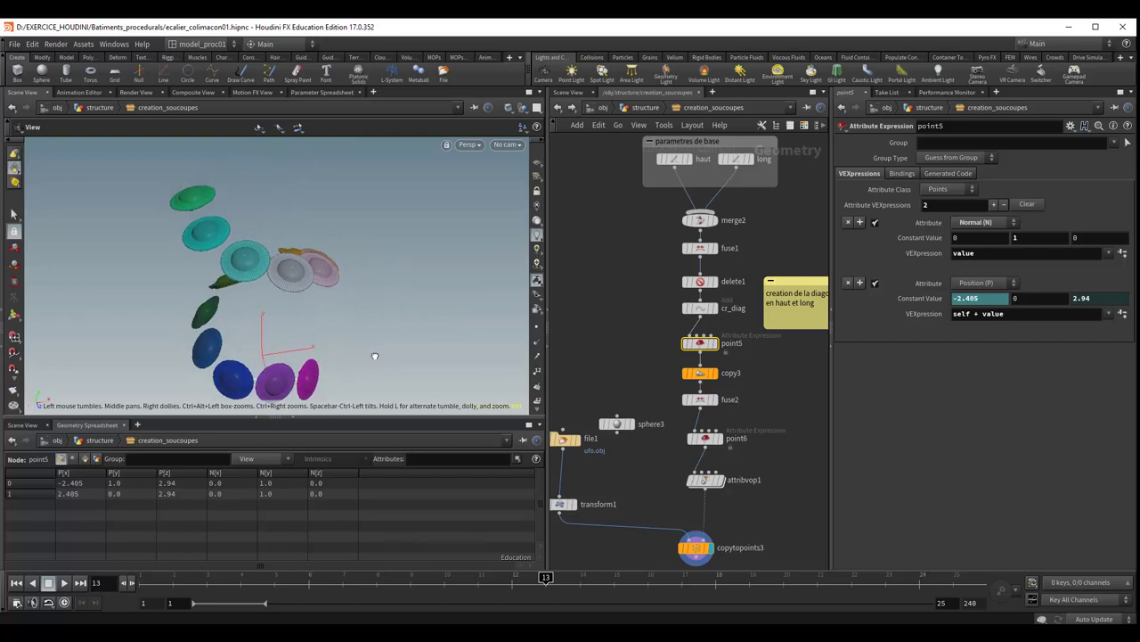
pyautogui.press('s')
pyautogui.moveTo(794, 416)
pyautogui.mouseDown(button='middle')
pyautogui.moveTo(771, 425)
pyautogui.moveTo(777, 416)
pyautogui.moveTo(763, 474)
pyautogui.mouseUp(button='middle')
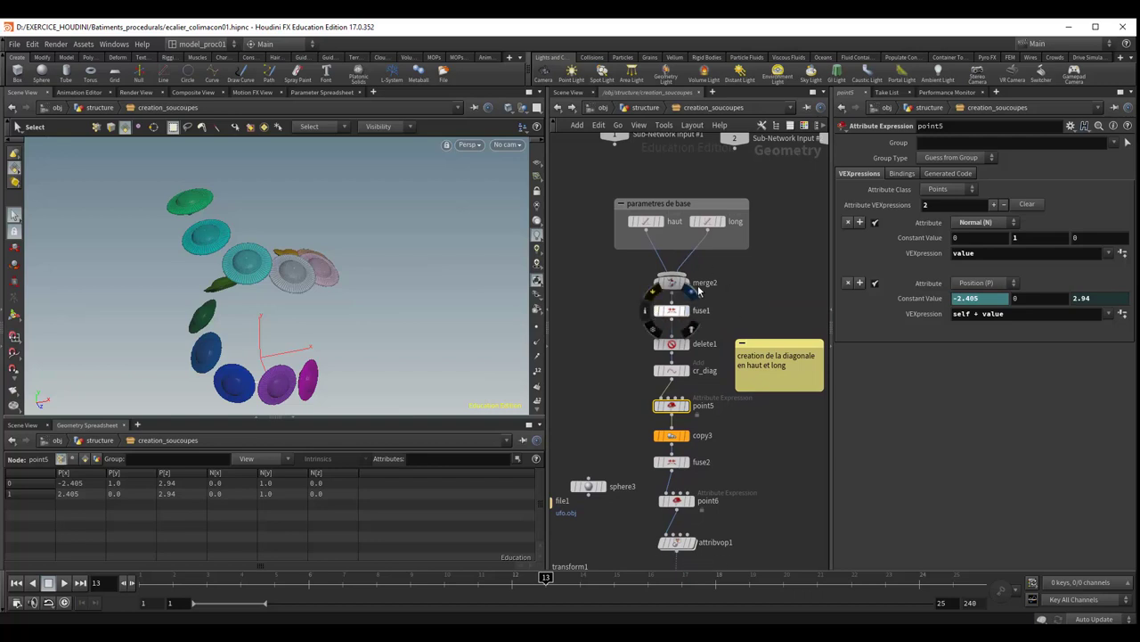
# Move the diagonal comment note right and nudge the 'parametres de base' box left.
pyautogui.press('Escape')
pyautogui.moveTo(385, 350)
pyautogui.mouseDown()
pyautogui.moveTo(347, 350)
pyautogui.moveTo(375, 330)
pyautogui.moveTo(360, 335)
pyautogui.mouseUp()
pyautogui.press('s')
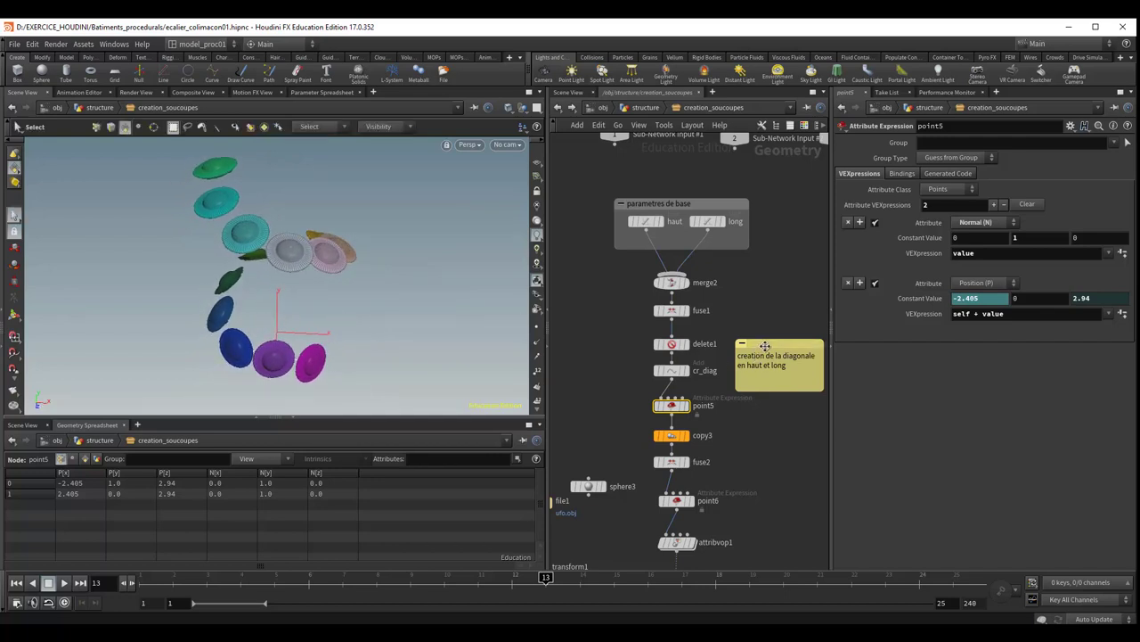
pyautogui.moveTo(764, 344); pyautogui.dragTo(794, 351)
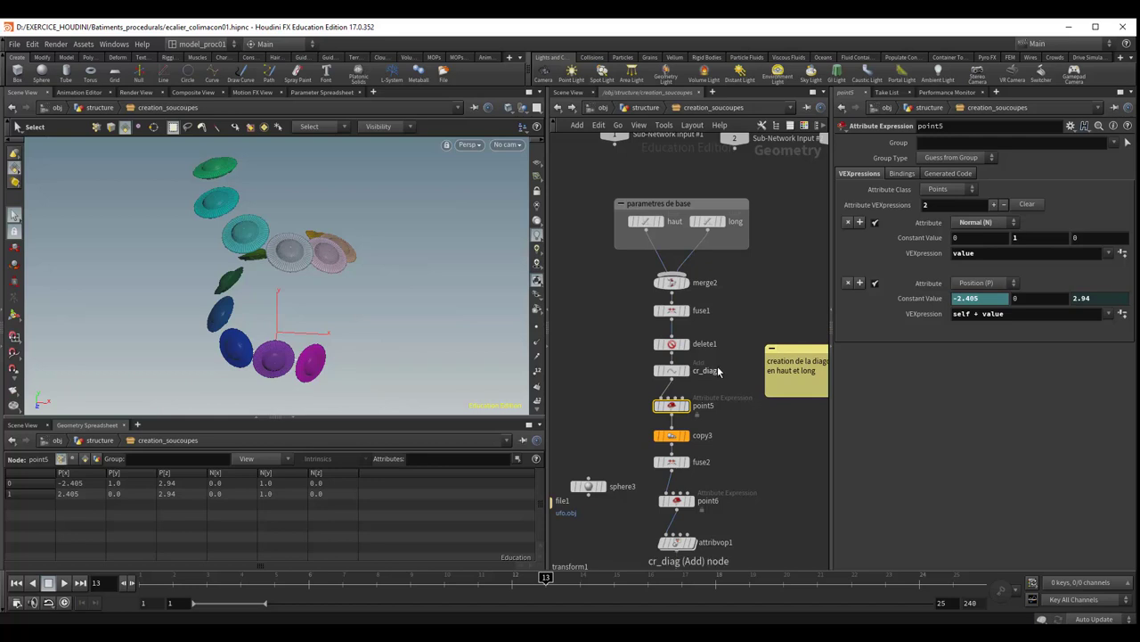
pyautogui.moveTo(718, 370); pyautogui.dragTo(707, 370, button='middle')
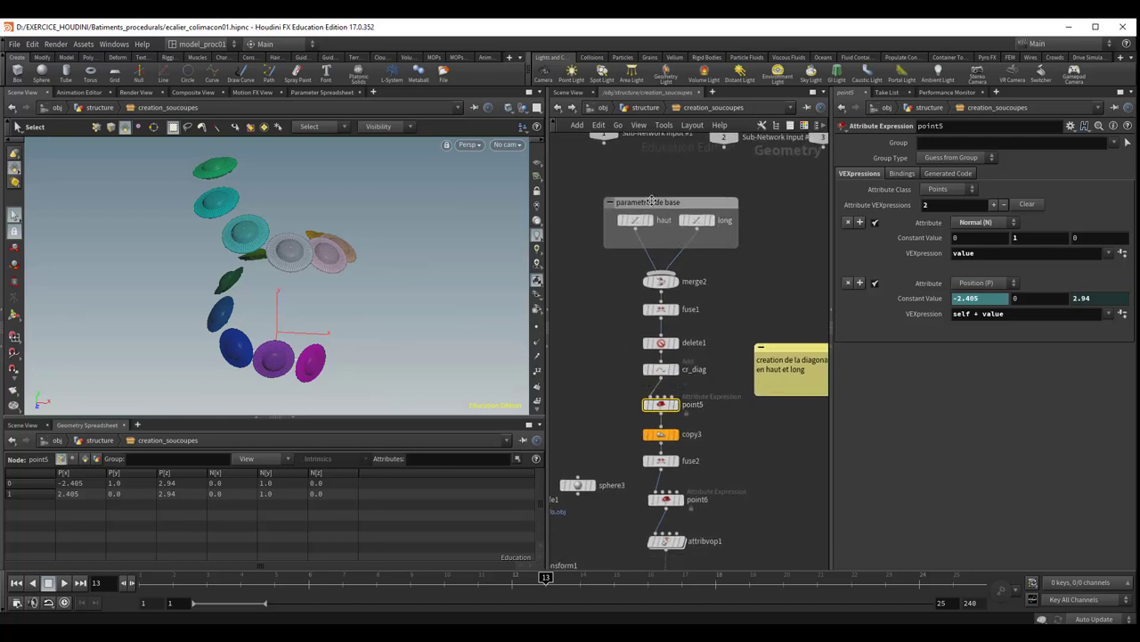
pyautogui.moveTo(648, 201); pyautogui.dragTo(643, 201)
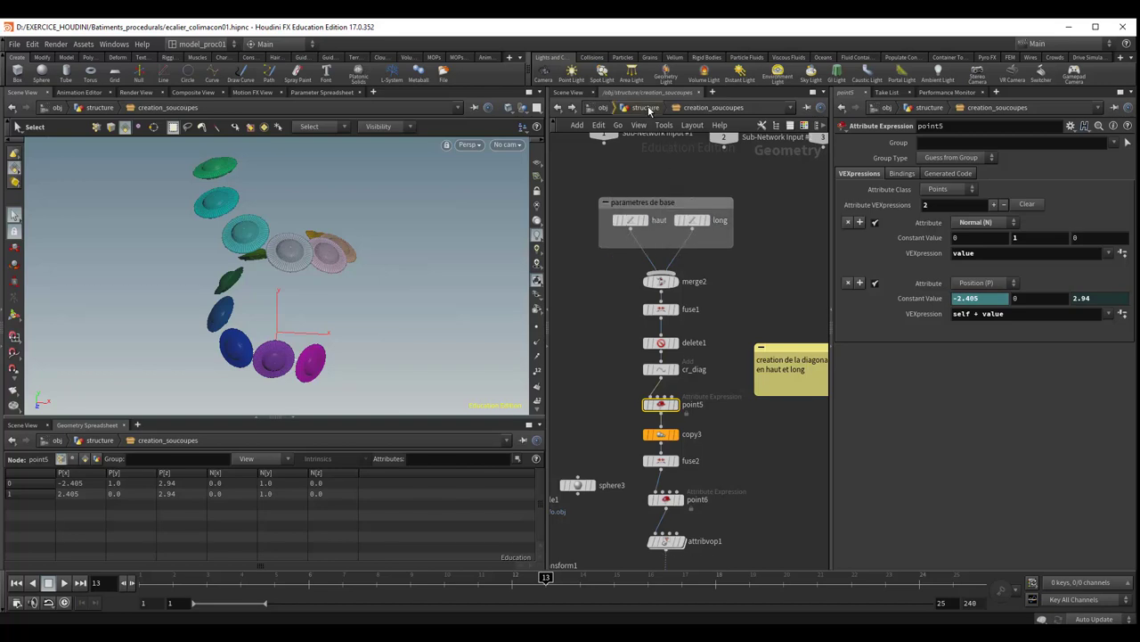
# At the structure level, set creation_soucoupes to Haut 1.01, Longueur 7.5 and Rayon 4.82.
pyautogui.click(646, 108)
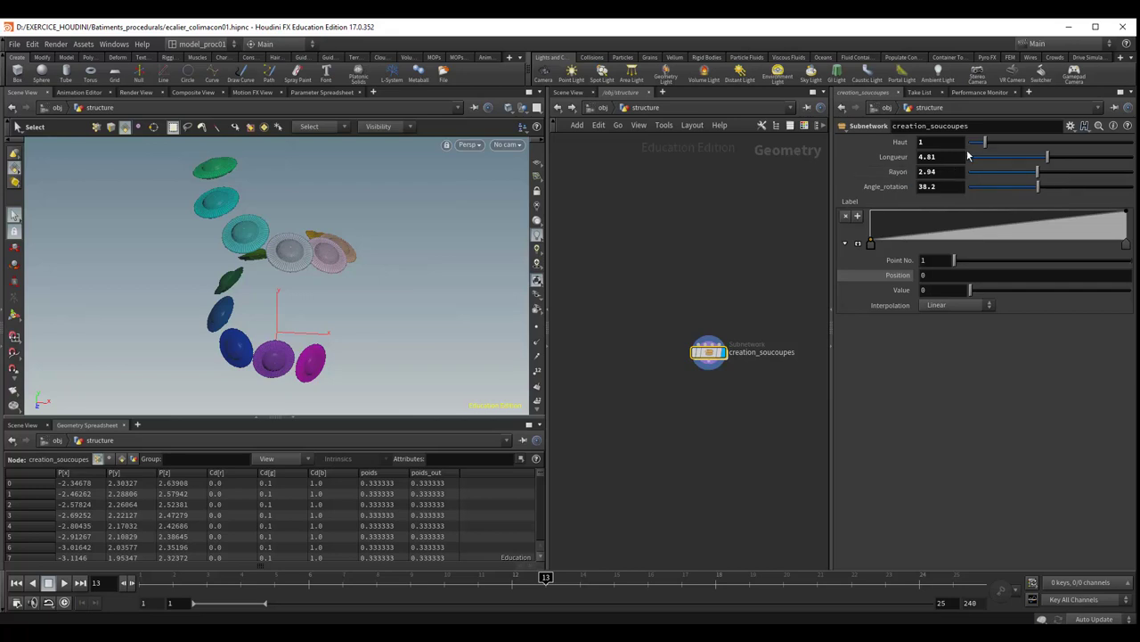
pyautogui.moveTo(984, 142)
pyautogui.mouseDown()
pyautogui.moveTo(999, 141)
pyautogui.moveTo(975, 154)
pyautogui.mouseUp()
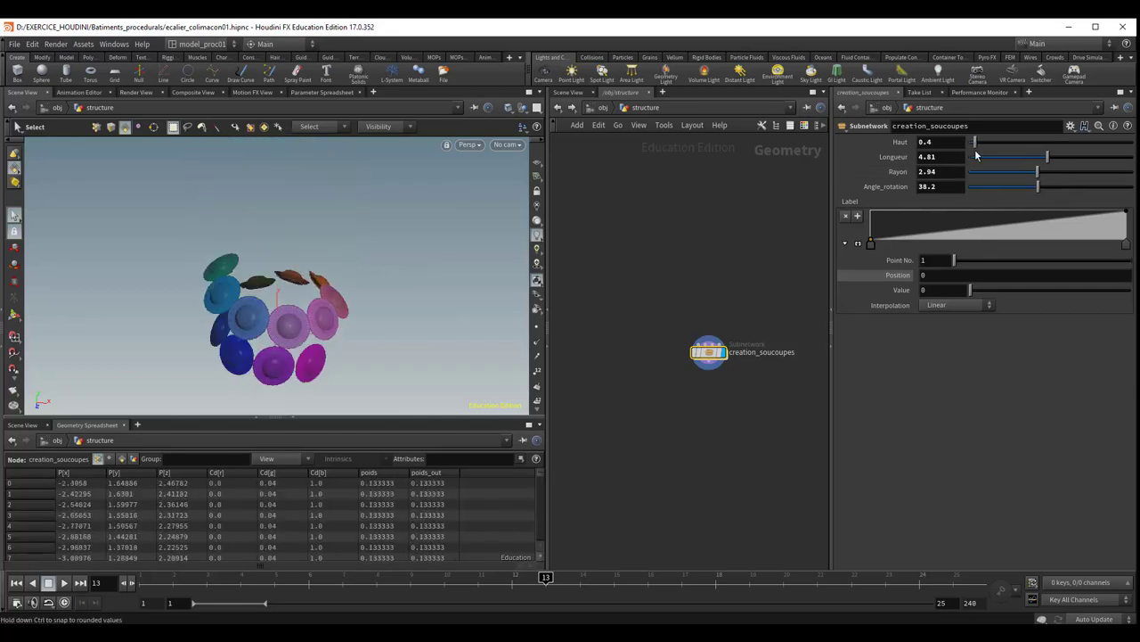
pyautogui.moveTo(1039, 160)
pyautogui.mouseDown()
pyautogui.moveTo(1024, 158)
pyautogui.moveTo(1093, 163)
pyautogui.mouseUp()
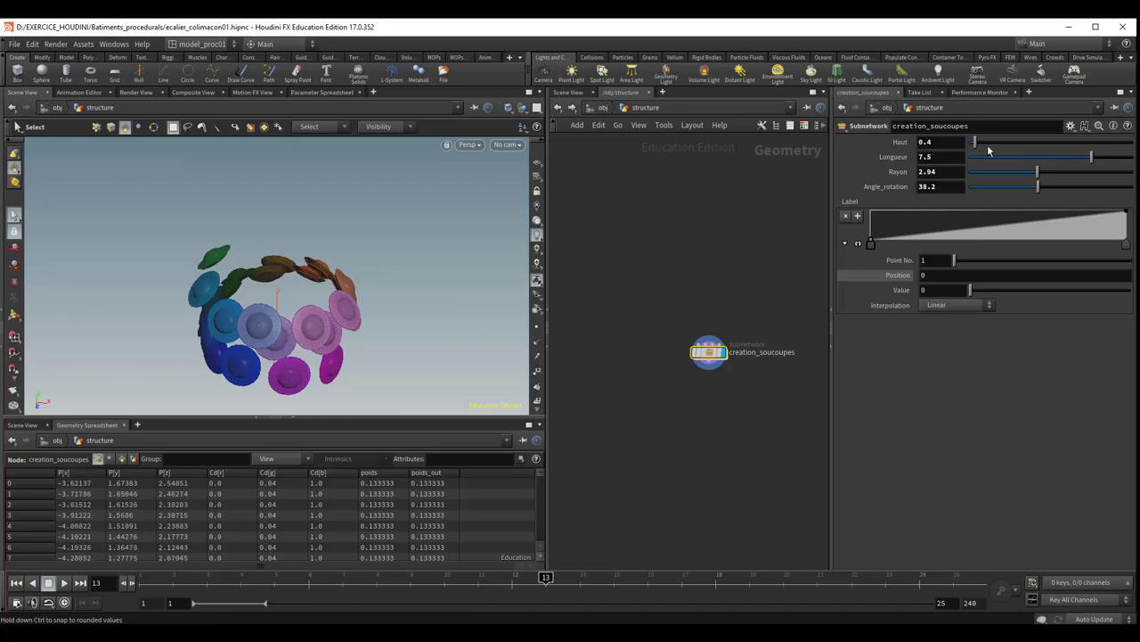
pyautogui.moveTo(977, 142)
pyautogui.mouseDown()
pyautogui.moveTo(993, 144)
pyautogui.moveTo(985, 154)
pyautogui.moveTo(1016, 184)
pyautogui.moveTo(1091, 186)
pyautogui.moveTo(1080, 186)
pyautogui.mouseUp()
pyautogui.press('Escape')
pyautogui.moveTo(472, 307); pyautogui.dragTo(270, 290)
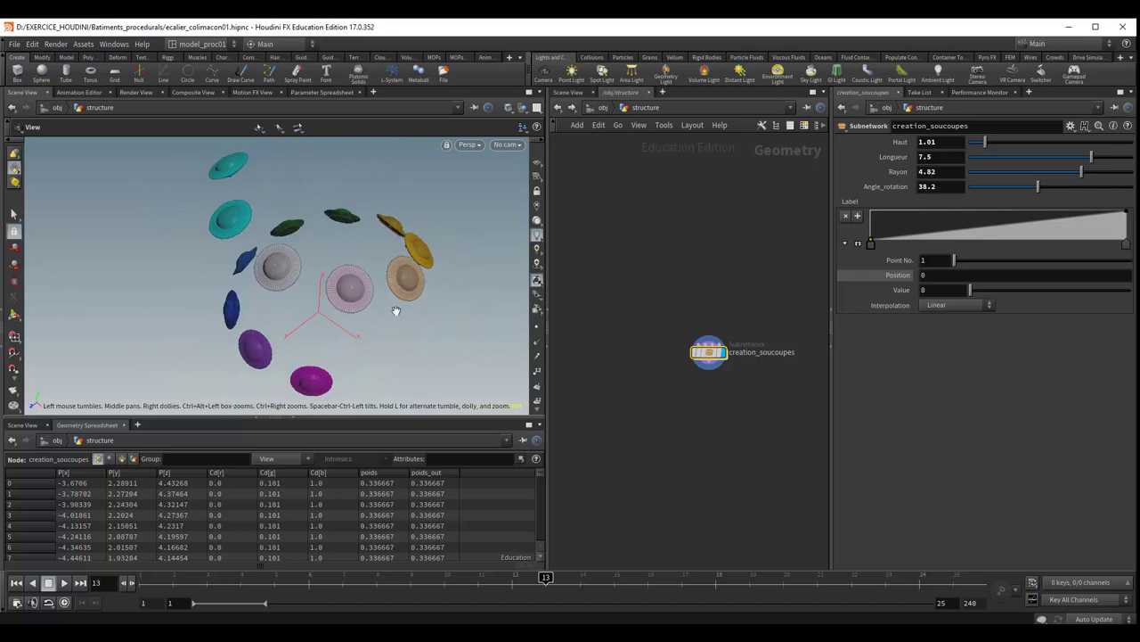
pyautogui.press('Escape')
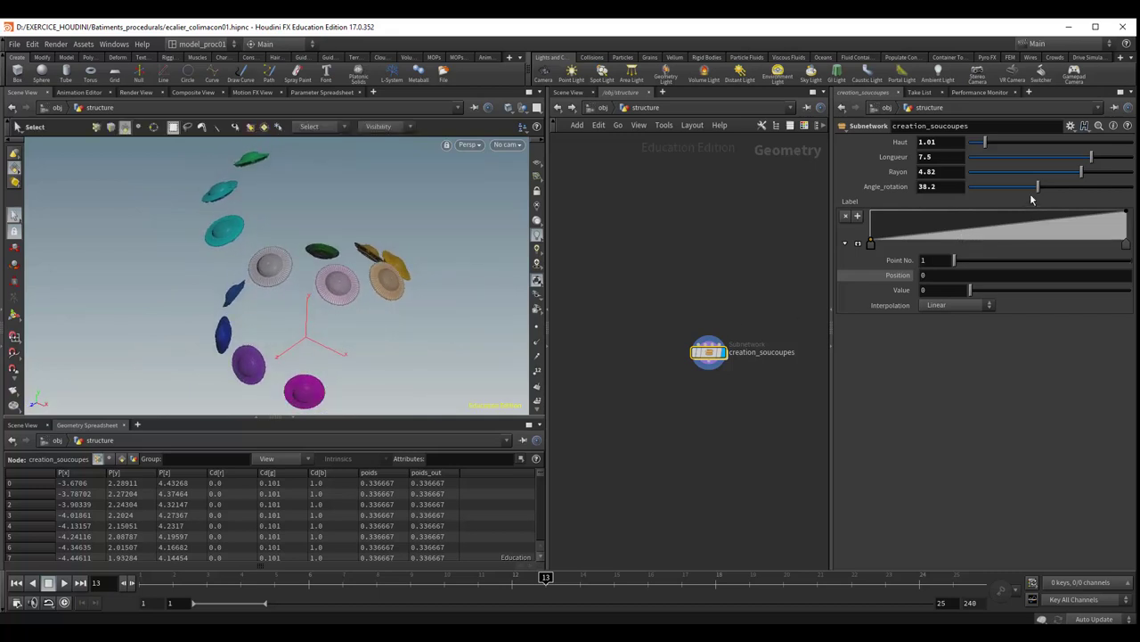
# Set Angle_rotation to 40.4 and orbit to view the wider saucer spiral.
pyautogui.moveTo(1038, 187)
pyautogui.mouseDown()
pyautogui.moveTo(1007, 201)
pyautogui.moveTo(1046, 203)
pyautogui.mouseUp()
pyautogui.press('Escape')
pyautogui.moveTo(375, 338); pyautogui.dragTo(449, 364)
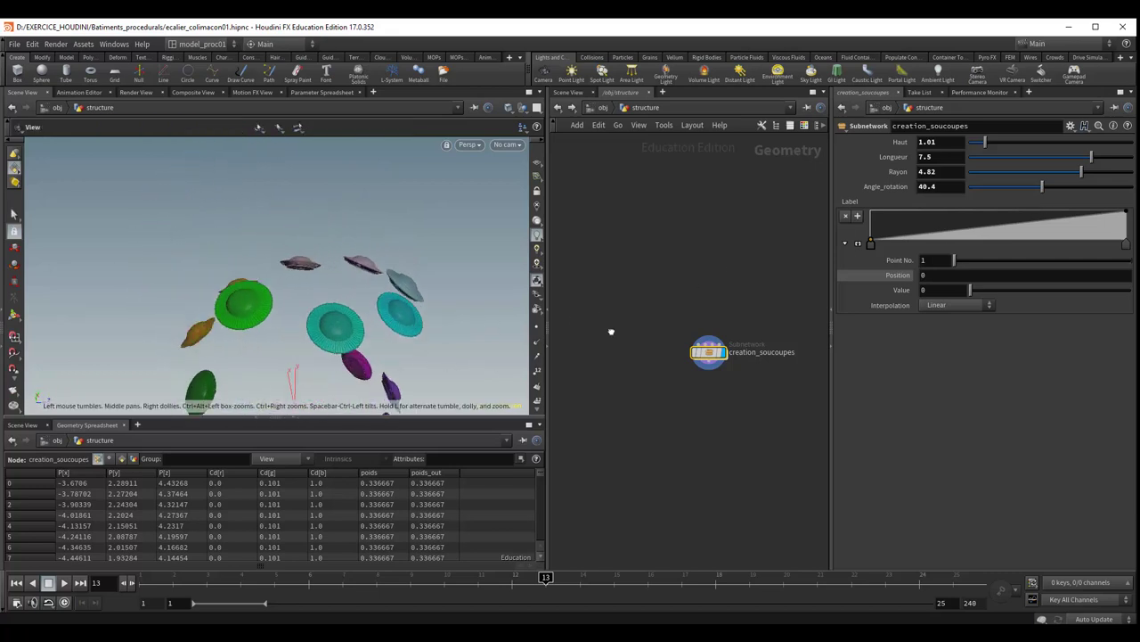
pyautogui.moveTo(611, 331)
pyautogui.mouseDown()
pyautogui.moveTo(364, 310)
pyautogui.moveTo(374, 379)
pyautogui.moveTo(300, 295)
pyautogui.mouseUp()
pyautogui.press('s')
pyautogui.press('Escape')
pyautogui.moveTo(401, 348)
pyautogui.mouseDown()
pyautogui.moveTo(488, 334)
pyautogui.moveTo(479, 318)
pyautogui.mouseUp()
# Inside creation_soucoupes, display merge2's combined haut and long lines.
pyautogui.press('s')
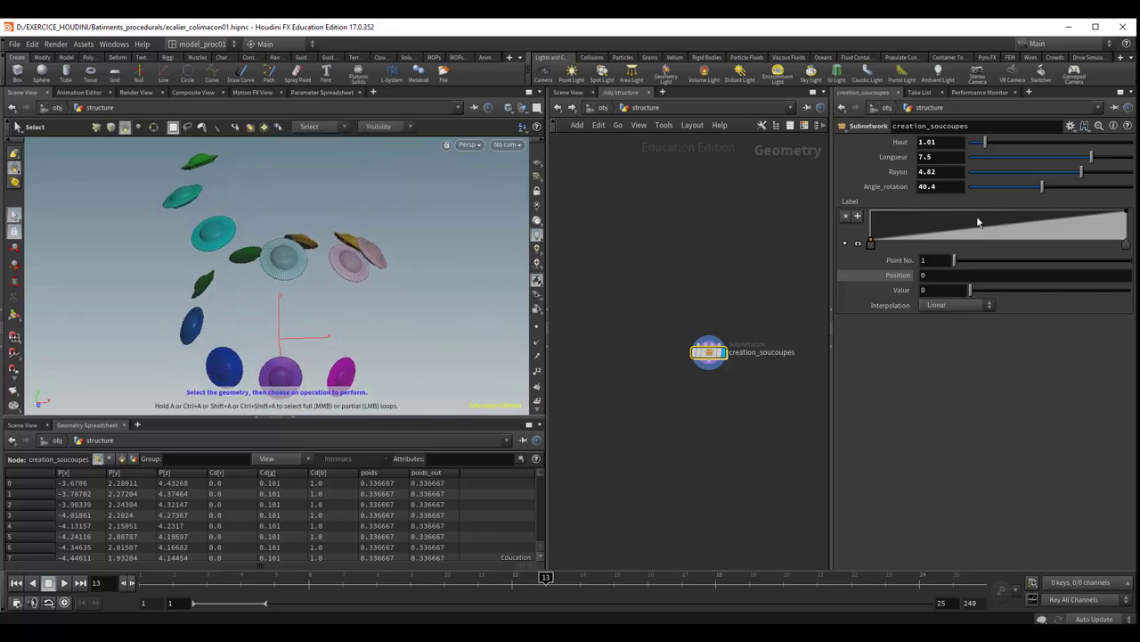
pyautogui.doubleClick(708, 352)
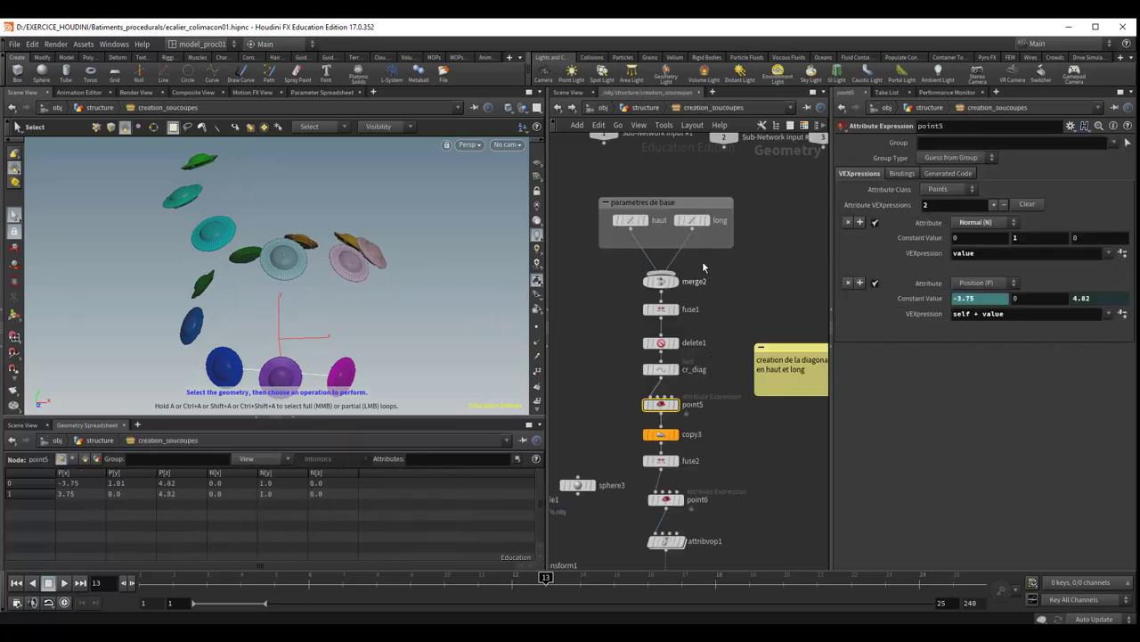
pyautogui.moveTo(627, 294); pyautogui.dragTo(655, 305, button='middle')
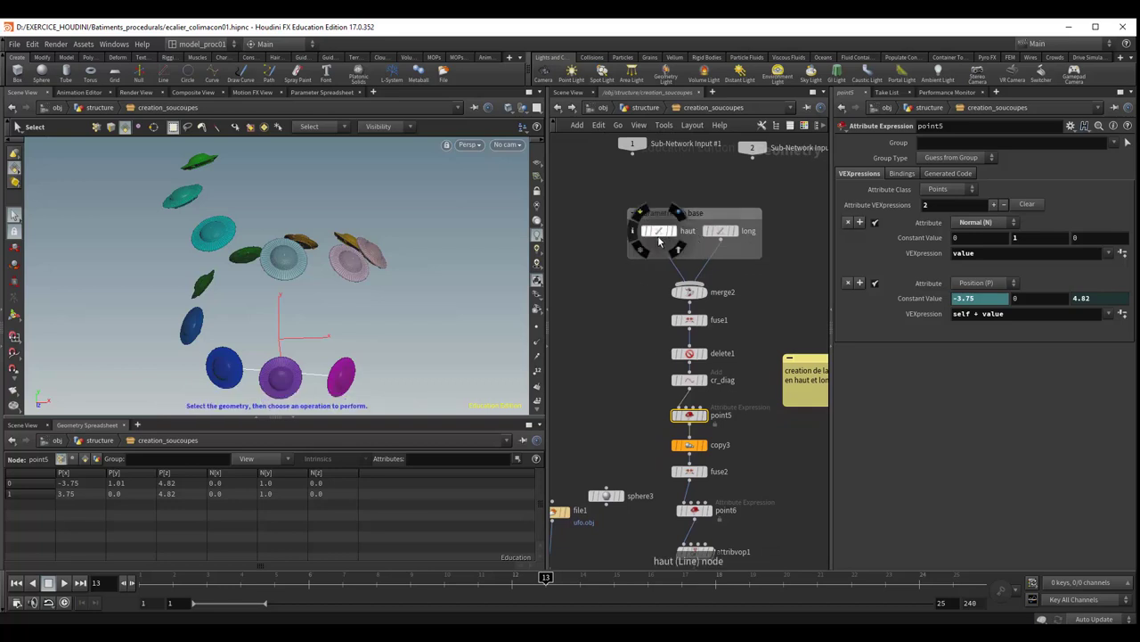
pyautogui.click(689, 300)
pyautogui.click(702, 292)
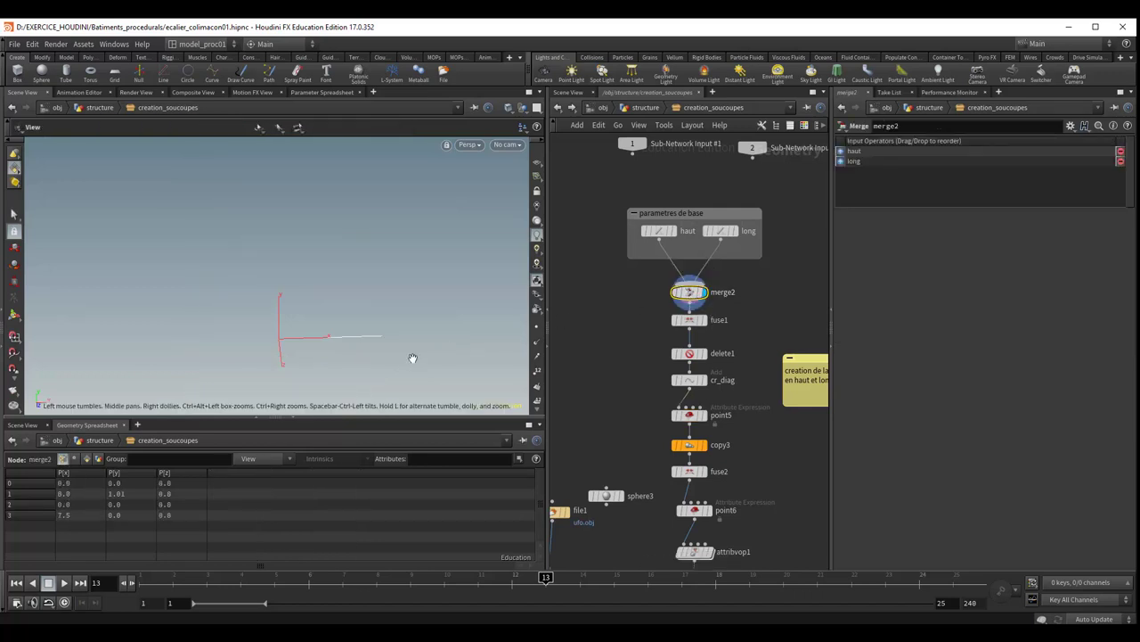
pyautogui.moveTo(401, 357)
pyautogui.mouseDown()
pyautogui.moveTo(292, 312)
pyautogui.moveTo(303, 326)
pyautogui.mouseUp()
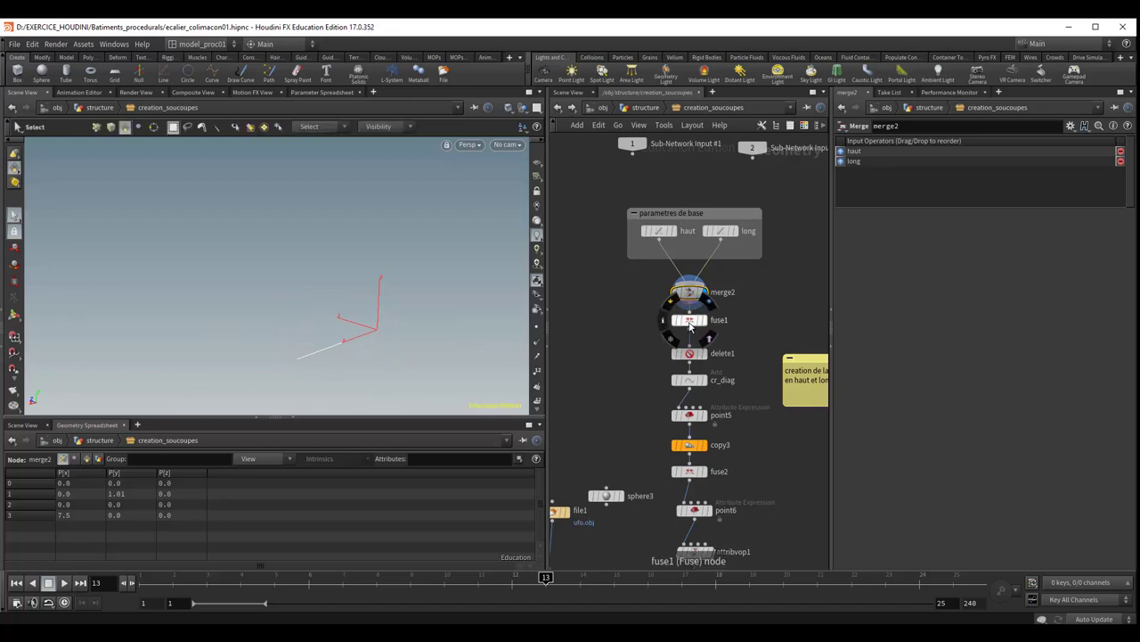
# Inspect fuse1 and delete1, then display cr_diag's diagonal from (0, 1.01, 0) to (7.5, 0, 0).
pyautogui.click(689, 321)
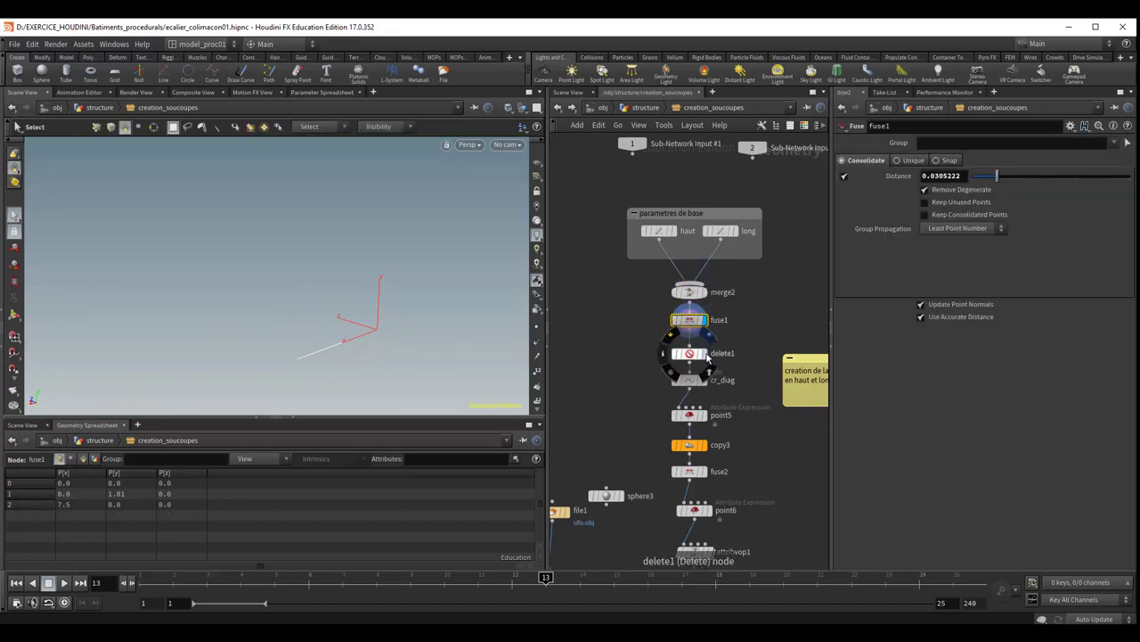
pyautogui.click(691, 360)
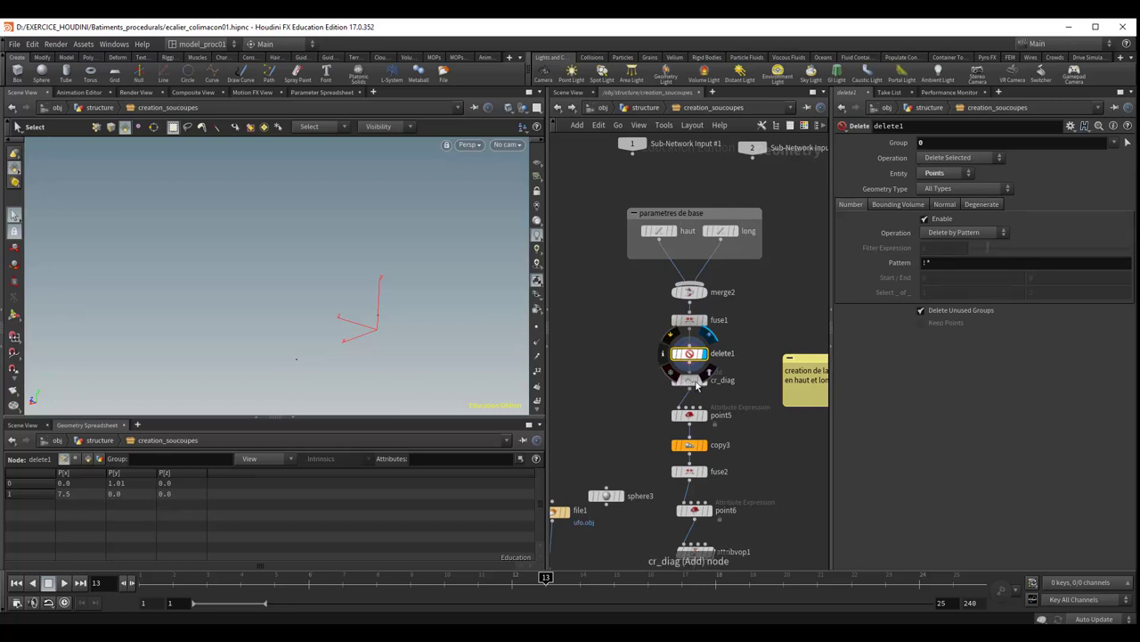
pyautogui.click(693, 382)
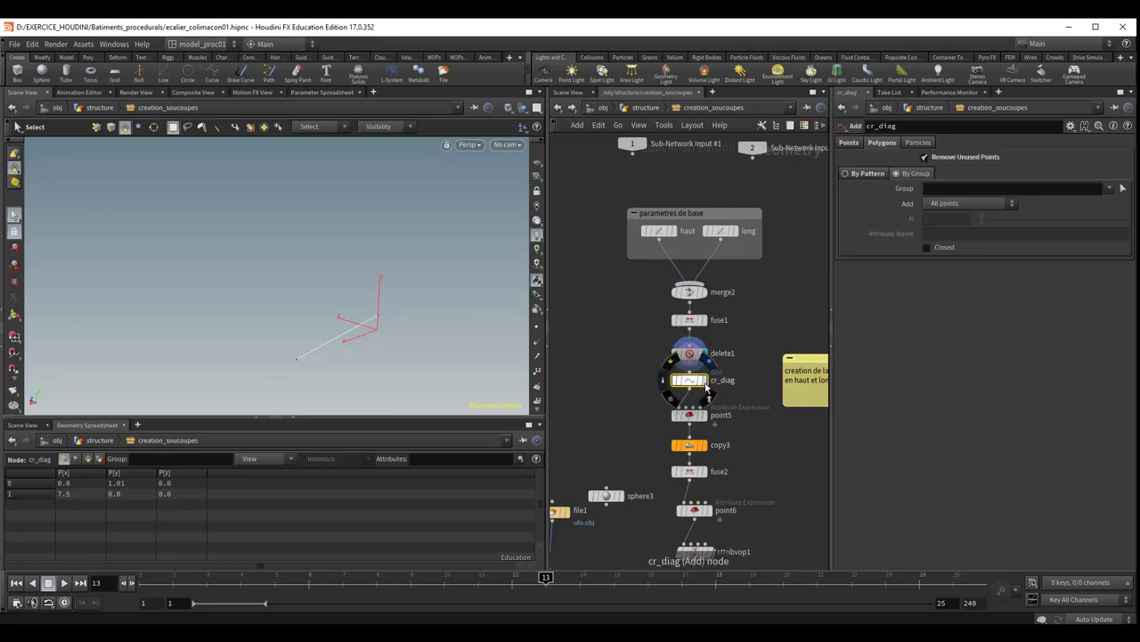
pyautogui.press('Escape')
pyautogui.moveTo(472, 364)
pyautogui.mouseDown()
pyautogui.moveTo(424, 343)
pyautogui.moveTo(401, 280)
pyautogui.moveTo(382, 285)
pyautogui.mouseUp()
pyautogui.press('s')
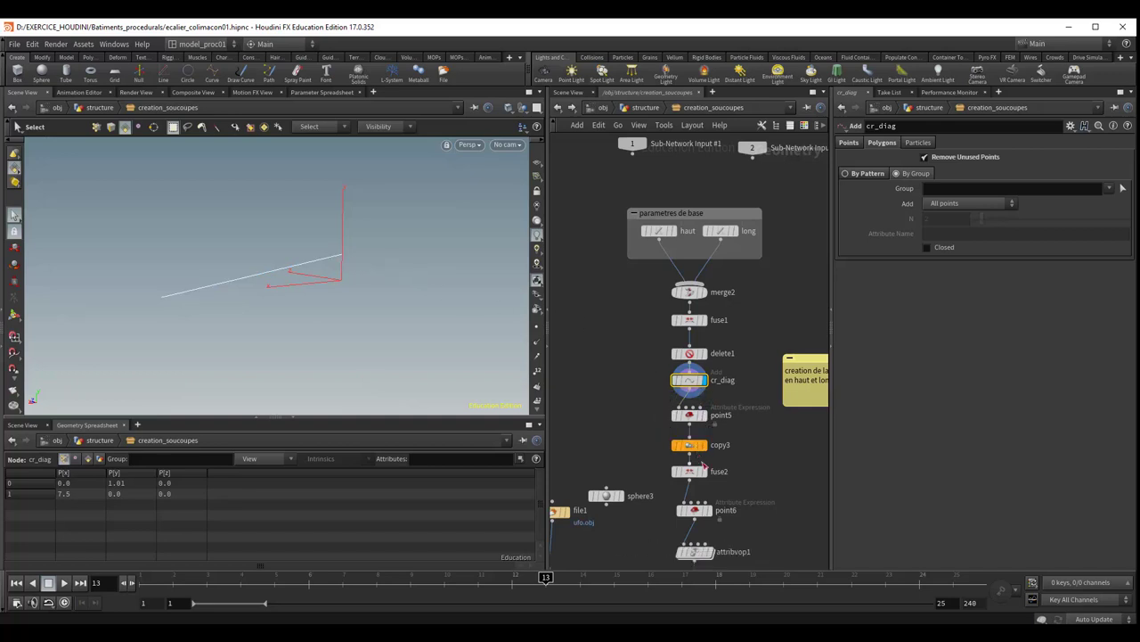
pyautogui.scroll(-2, 776, 481)
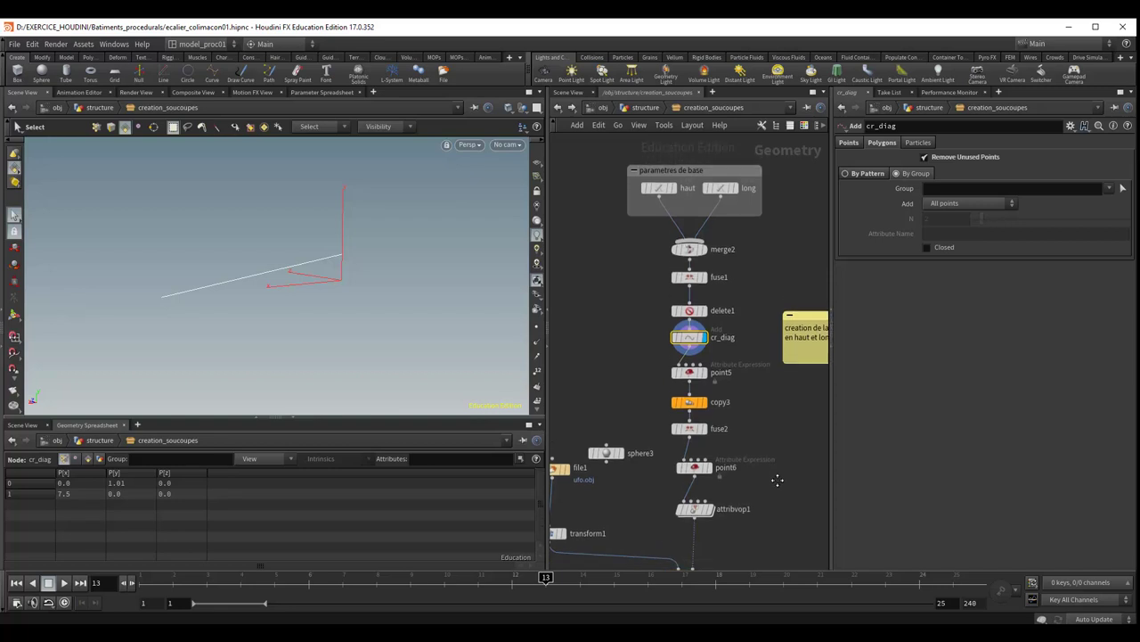
# Display copy3's copied diagonal lines and orbit around them.
pyautogui.click(710, 413)
pyautogui.press('Escape')
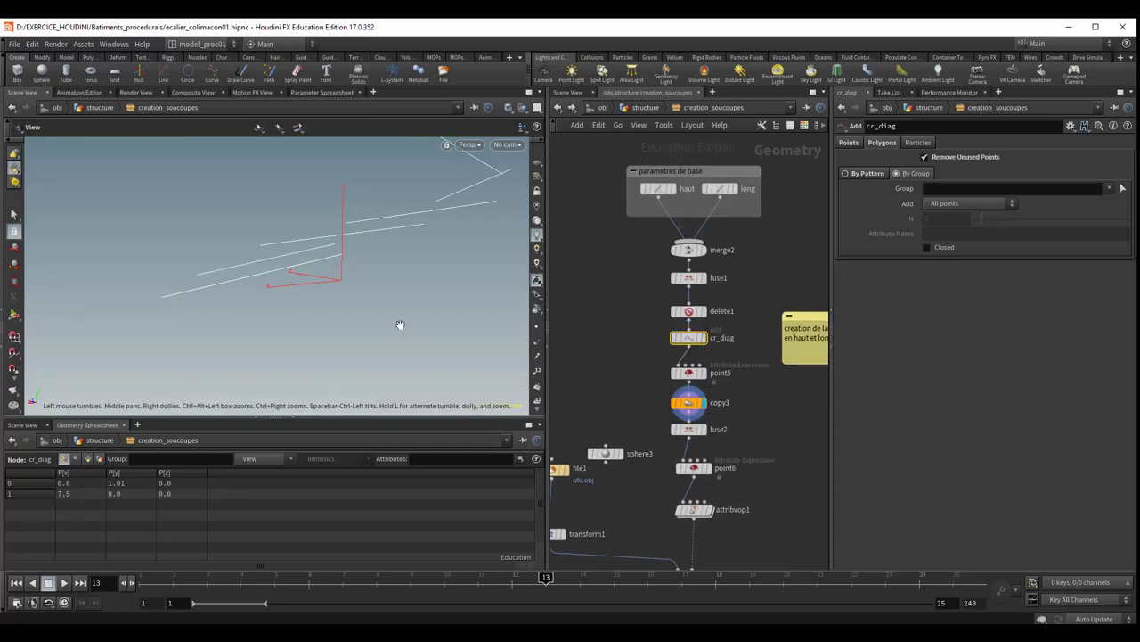
pyautogui.moveTo(400, 326)
pyautogui.mouseDown()
pyautogui.moveTo(466, 318)
pyautogui.moveTo(400, 326)
pyautogui.moveTo(390, 392)
pyautogui.moveTo(358, 374)
pyautogui.mouseUp()
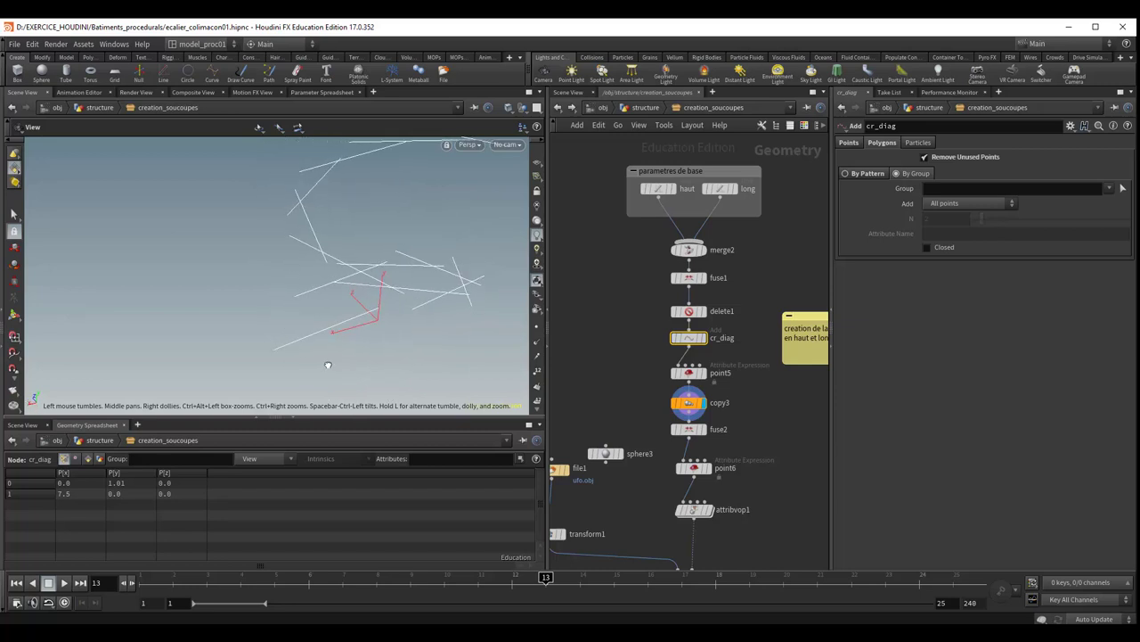
pyautogui.press('s')
# Display fuse2's zigzag spiral path, dismiss the notification, and return to the structure level.
pyautogui.click(710, 429)
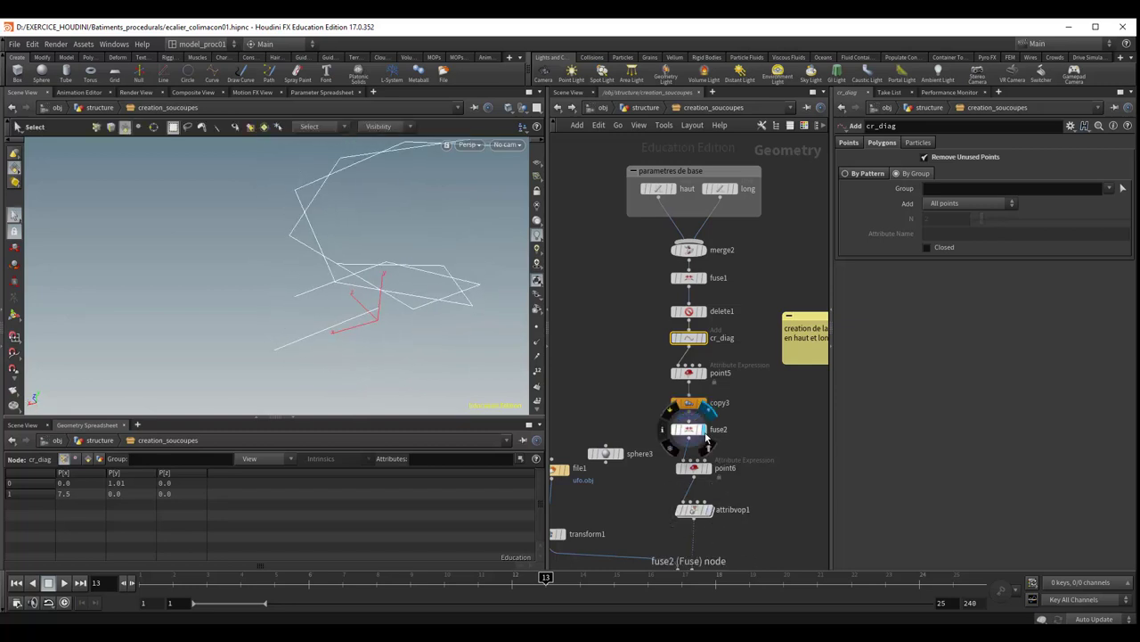
pyautogui.press('Escape')
pyautogui.moveTo(402, 339)
pyautogui.mouseDown()
pyautogui.moveTo(390, 328)
pyautogui.moveTo(318, 348)
pyautogui.moveTo(348, 339)
pyautogui.mouseUp()
pyautogui.press('s')
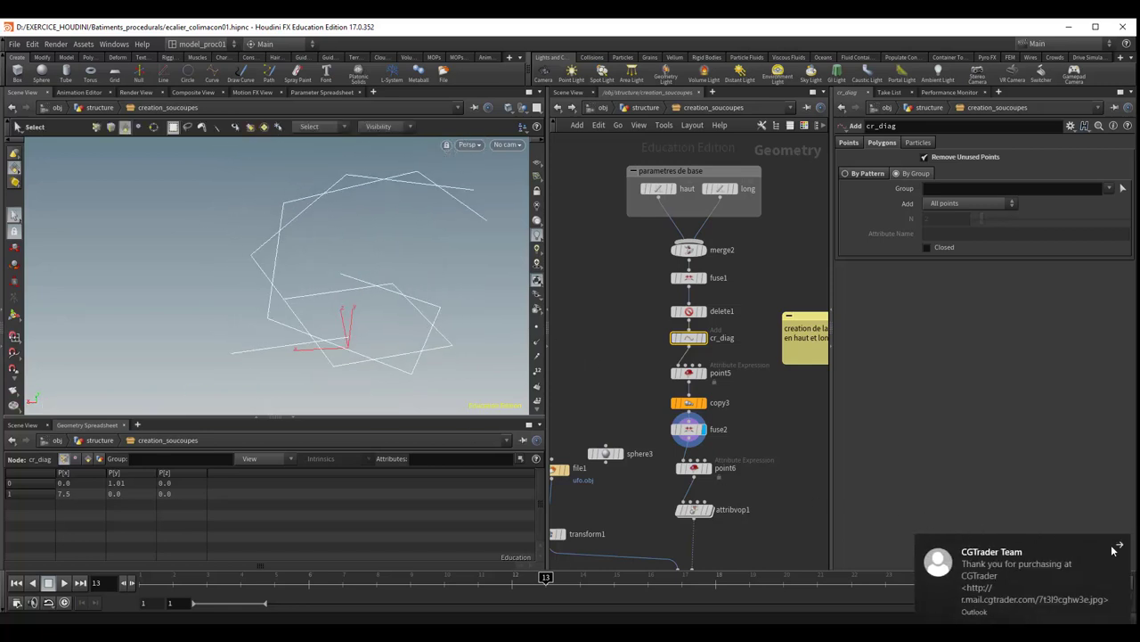
pyautogui.click(1119, 546)
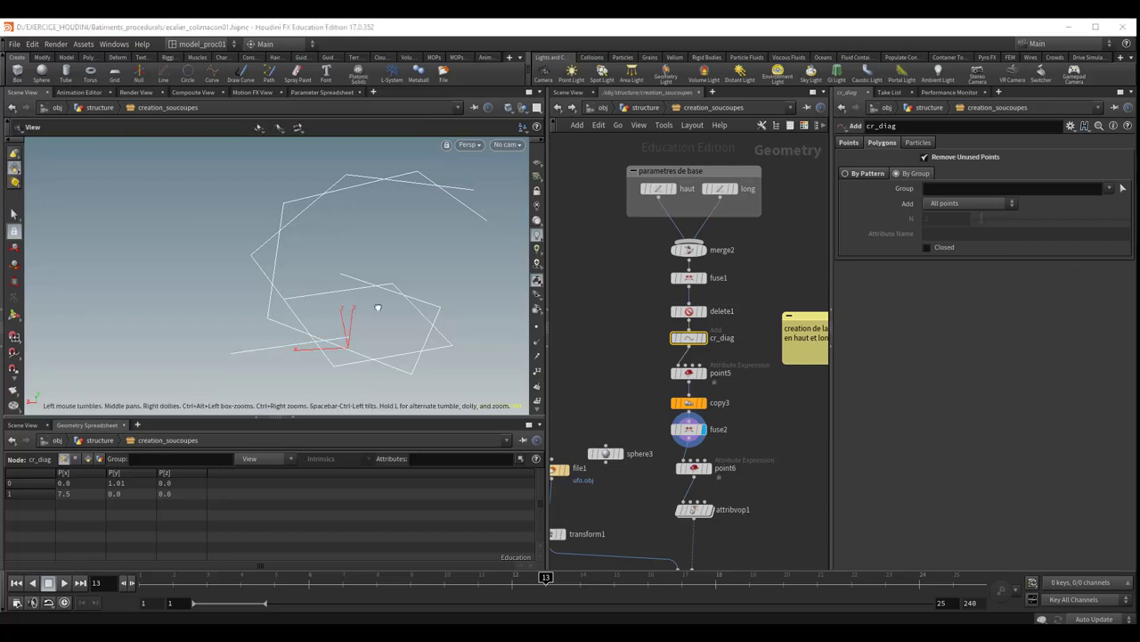
pyautogui.moveTo(377, 306)
pyautogui.keyDown('alt'); pyautogui.mouseDown()
pyautogui.moveTo(406, 300)
pyautogui.moveTo(483, 237)
pyautogui.moveTo(566, 274)
pyautogui.moveTo(382, 268)
pyautogui.mouseUp(); pyautogui.keyUp('alt')
pyautogui.click(646, 107)
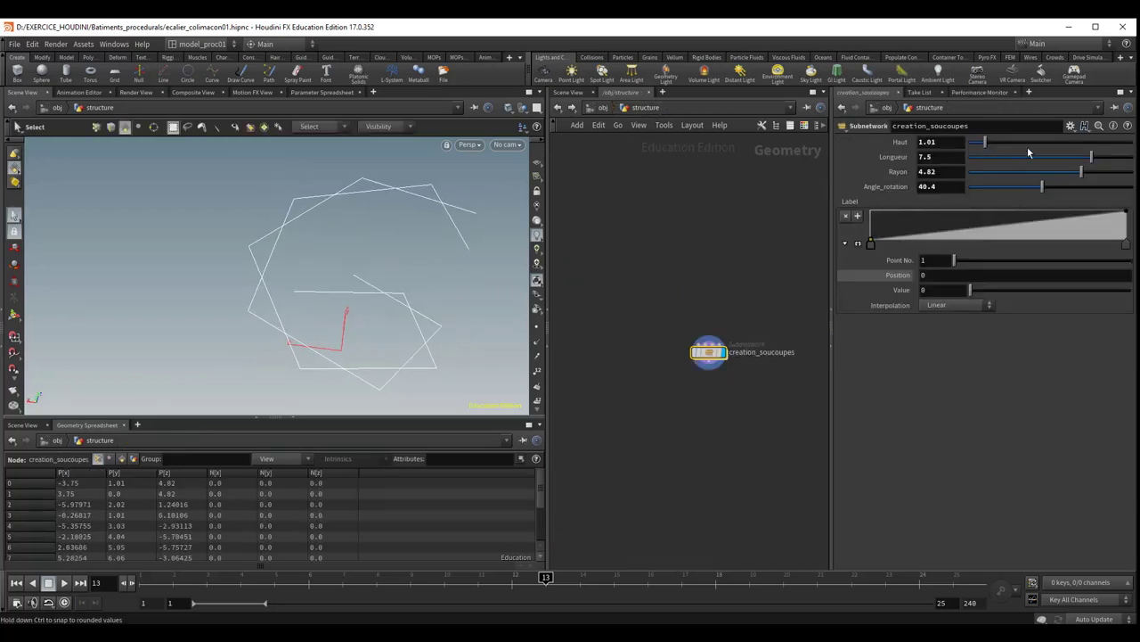
# Change Haut to 1.41 and Longueur to 4.46, then dive back into creation_soucoupes.
pyautogui.moveTo(986, 149)
pyautogui.mouseDown()
pyautogui.moveTo(1055, 171)
pyautogui.moveTo(1045, 171)
pyautogui.mouseUp()
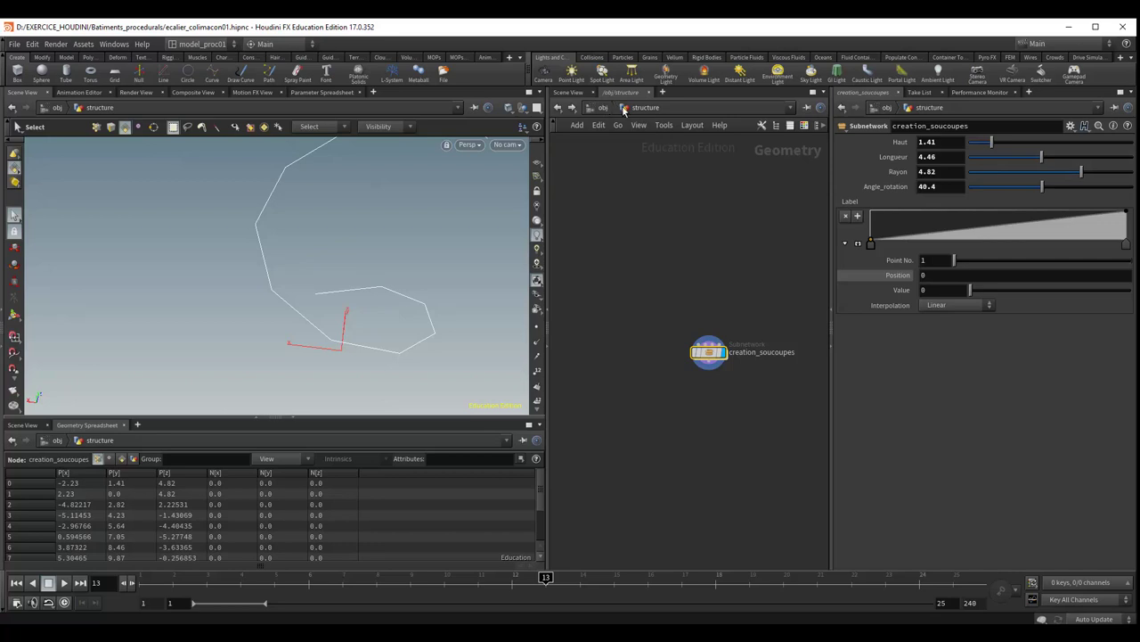
pyautogui.doubleClick(720, 359)
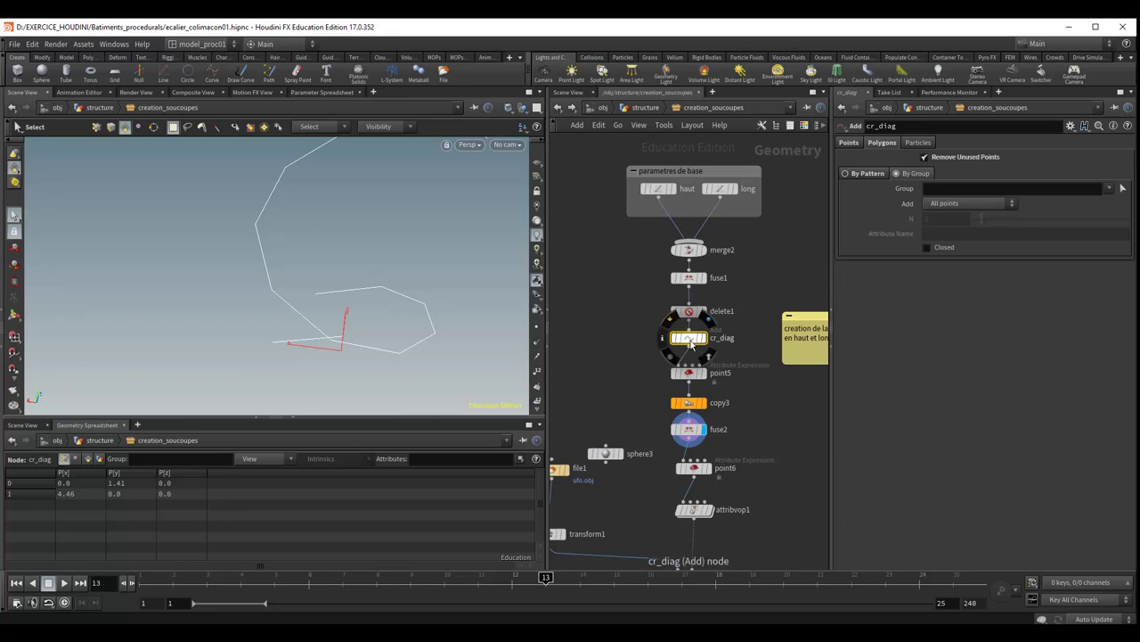
pyautogui.press('Escape')
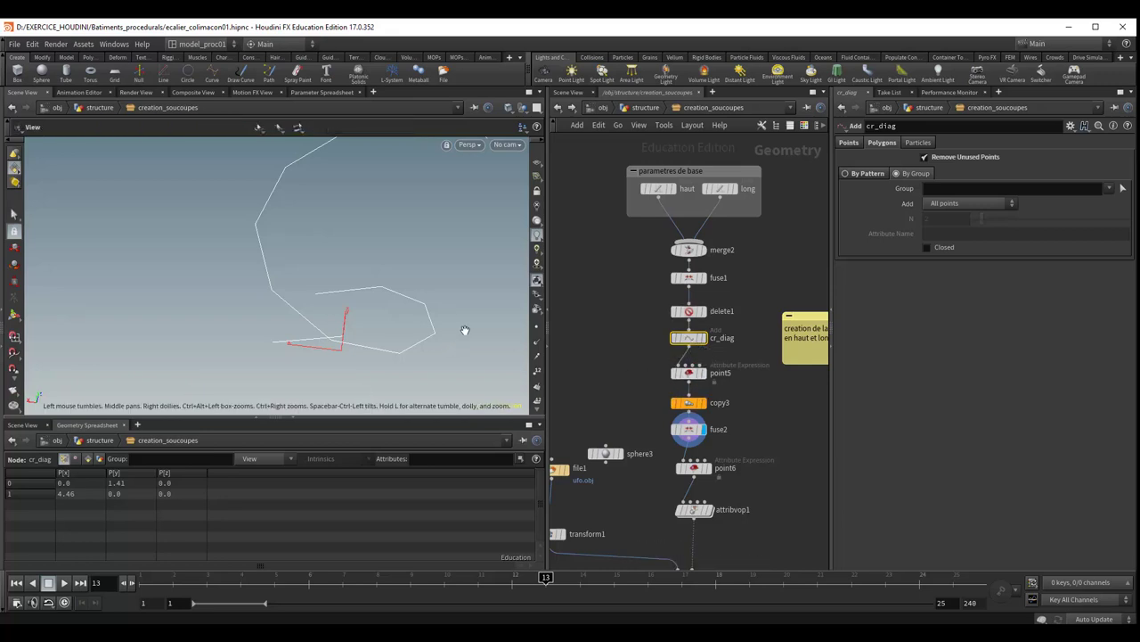
pyautogui.moveTo(463, 326)
pyautogui.mouseDown()
pyautogui.moveTo(669, 310)
pyautogui.moveTo(310, 373)
pyautogui.mouseUp()
pyautogui.press('s')
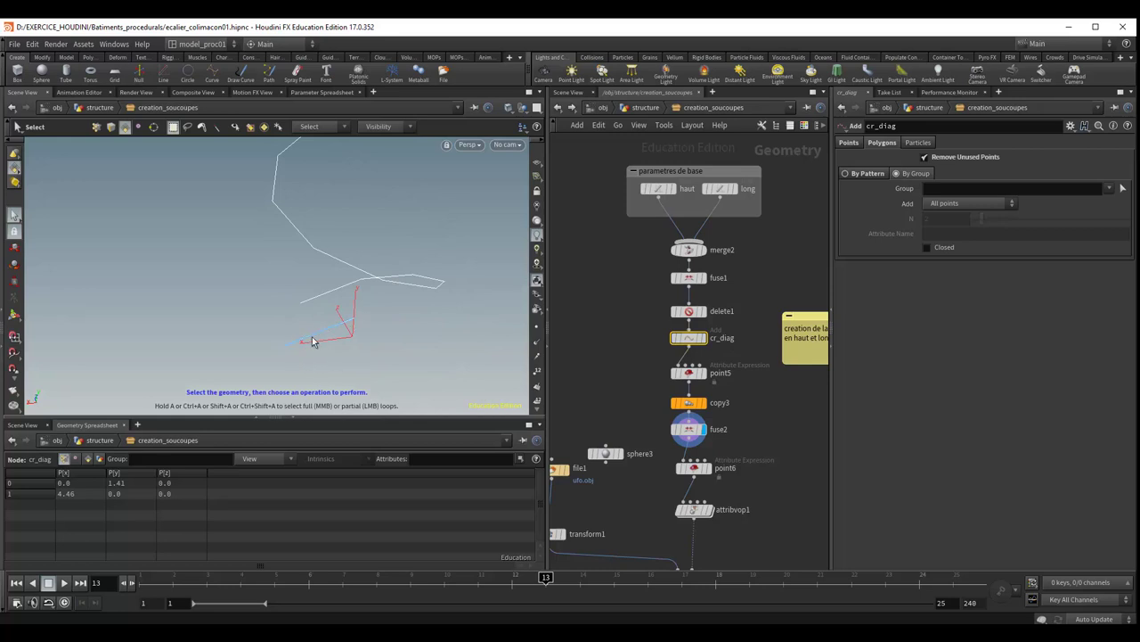
pyautogui.press('Escape')
pyautogui.moveTo(449, 301)
pyautogui.mouseDown()
pyautogui.moveTo(407, 320)
pyautogui.moveTo(394, 351)
pyautogui.moveTo(407, 351)
pyautogui.moveTo(339, 321)
pyautogui.mouseUp()
pyautogui.press('s')
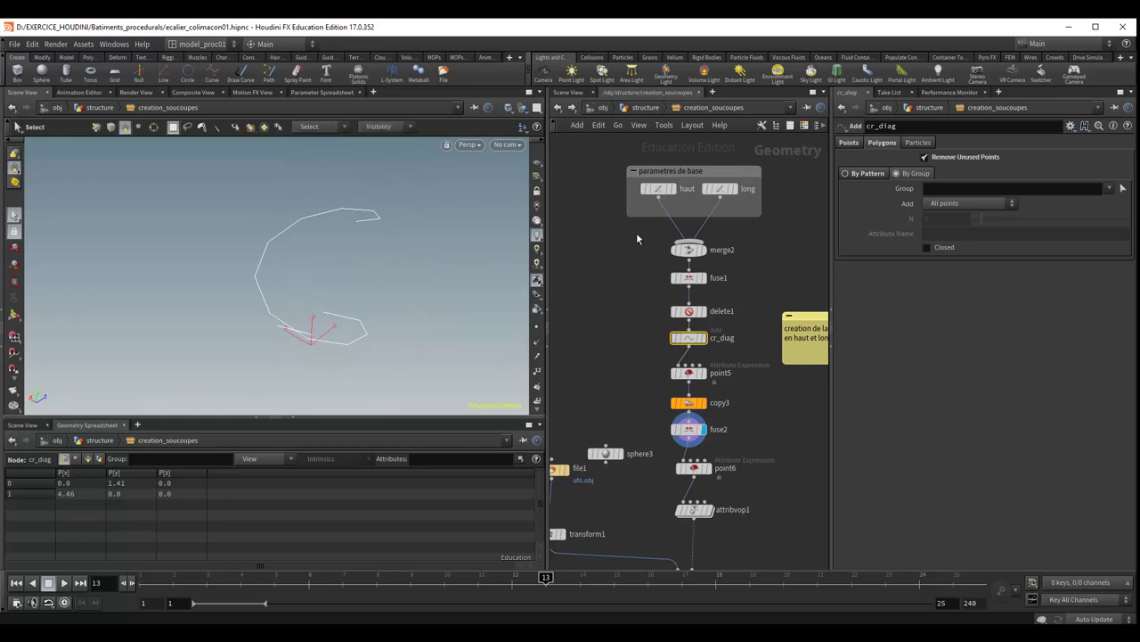
# Set creation_soucoupes to Angle_rotation 70.8, Longueur 4.53, Haut 1.78 and Rayon 3.96.
pyautogui.click(647, 108)
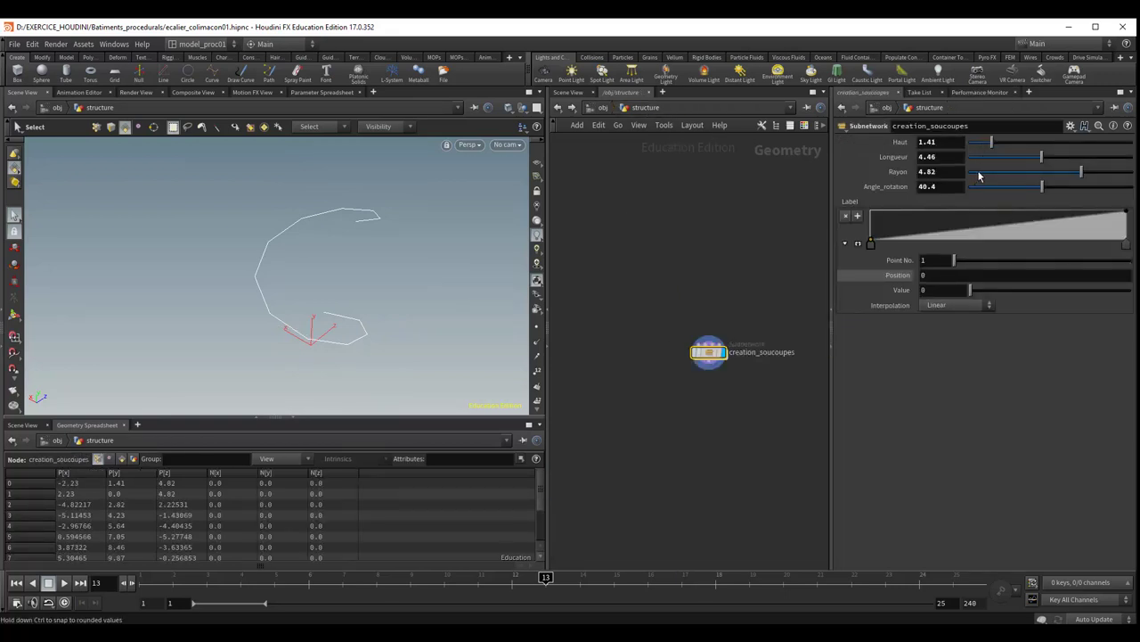
pyautogui.moveTo(1043, 190); pyautogui.dragTo(1089, 202)
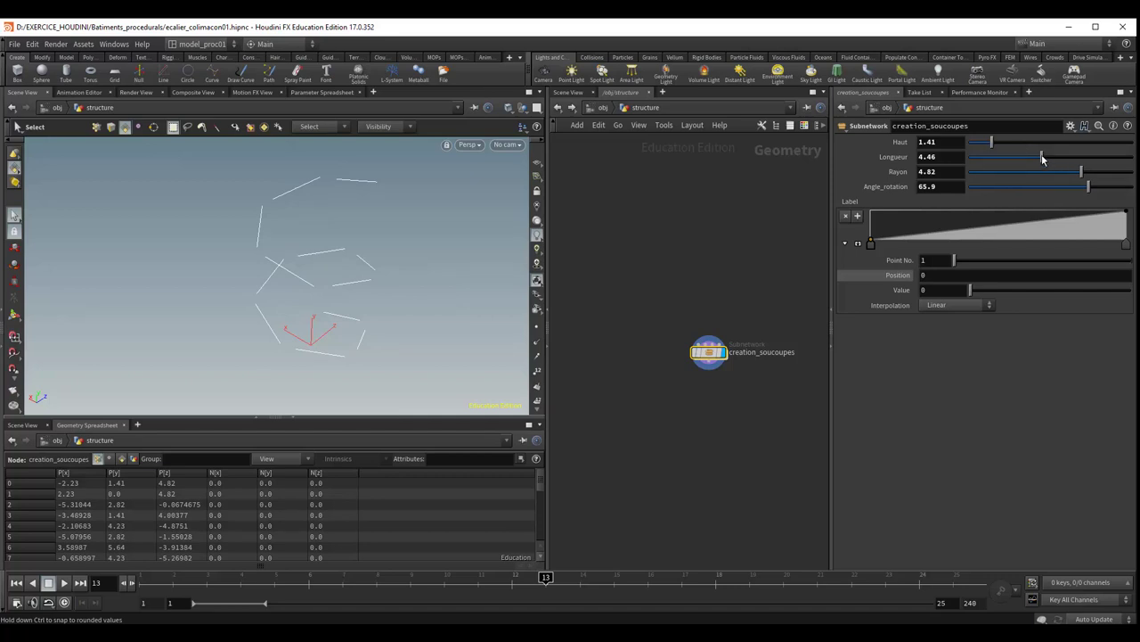
pyautogui.moveTo(1042, 158); pyautogui.dragTo(1075, 173)
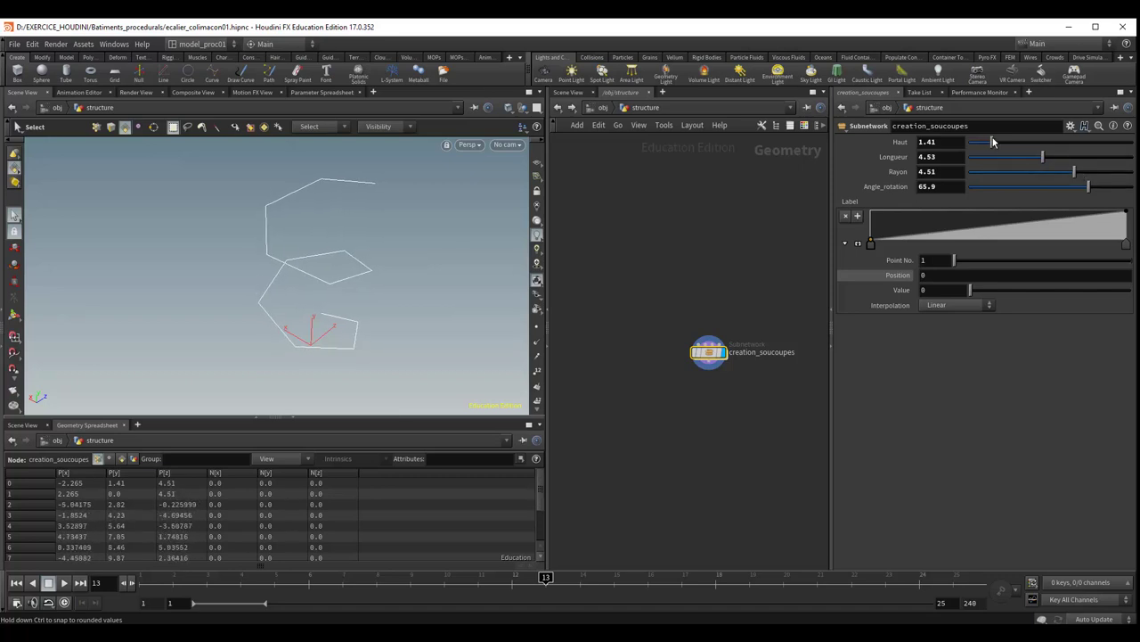
pyautogui.moveTo(994, 143); pyautogui.dragTo(998, 143)
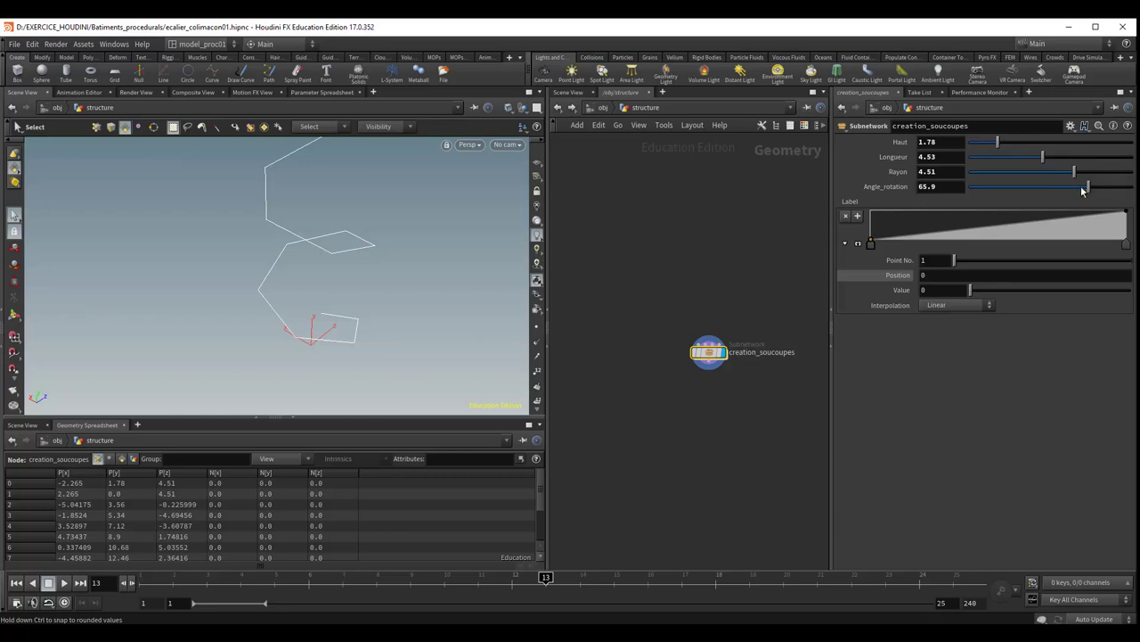
pyautogui.moveTo(1084, 190); pyautogui.dragTo(1099, 195)
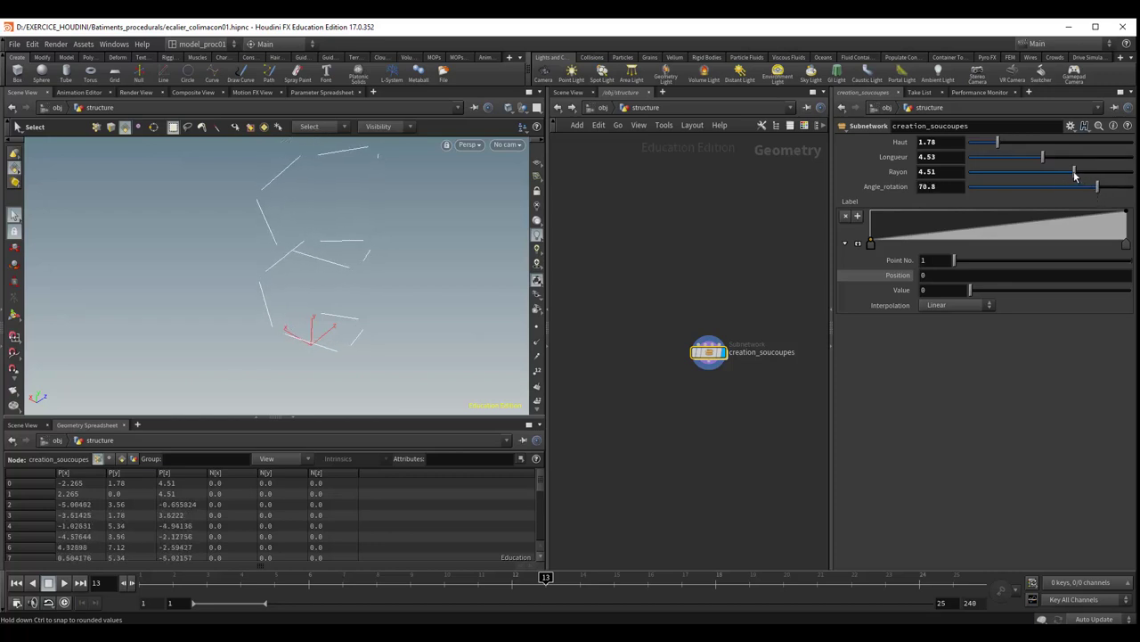
pyautogui.moveTo(1073, 175); pyautogui.dragTo(1062, 176)
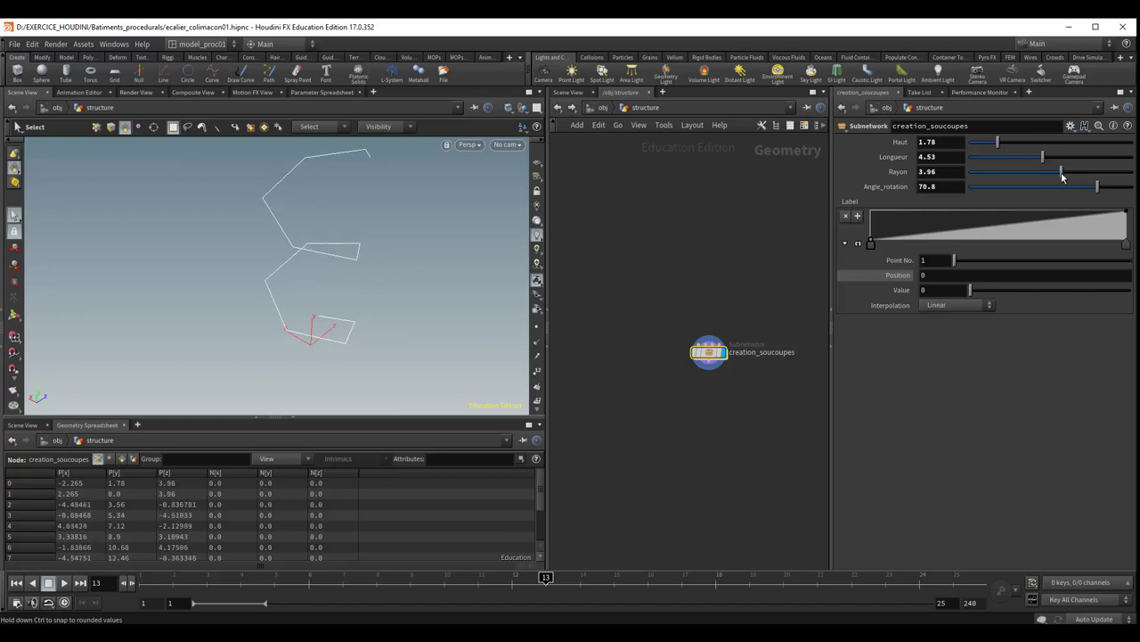
pyautogui.press('space')
pyautogui.moveTo(463, 296)
pyautogui.mouseDown()
pyautogui.moveTo(391, 256)
pyautogui.moveTo(356, 303)
pyautogui.mouseUp()
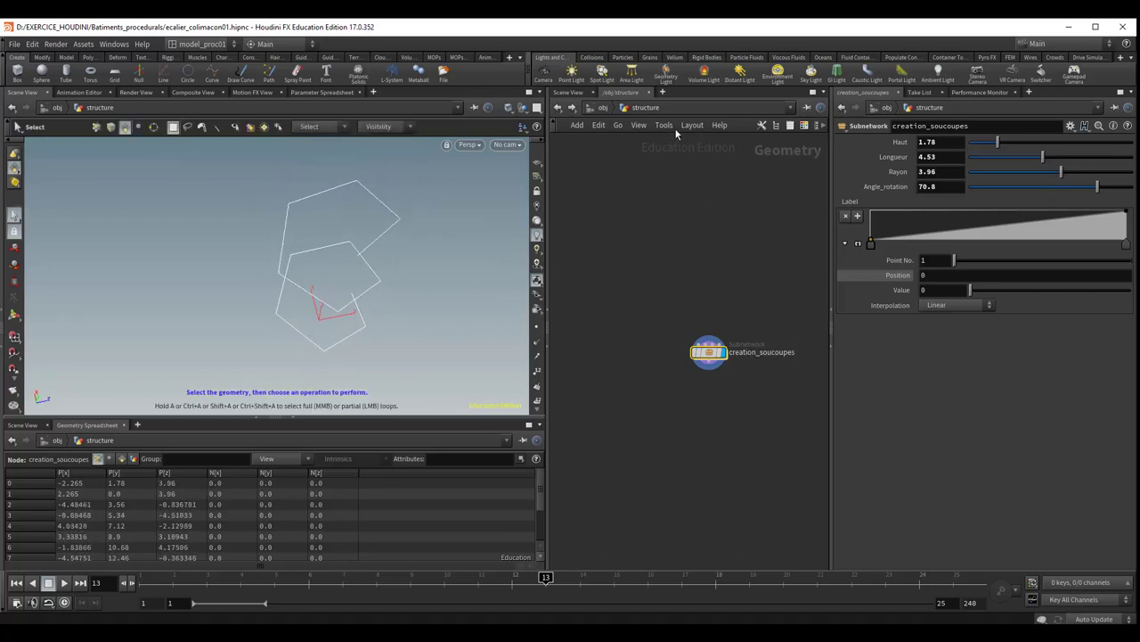
# Re-enter creation_soucoupes and check copy3's copy settings.
pyautogui.doubleClick(708, 354)
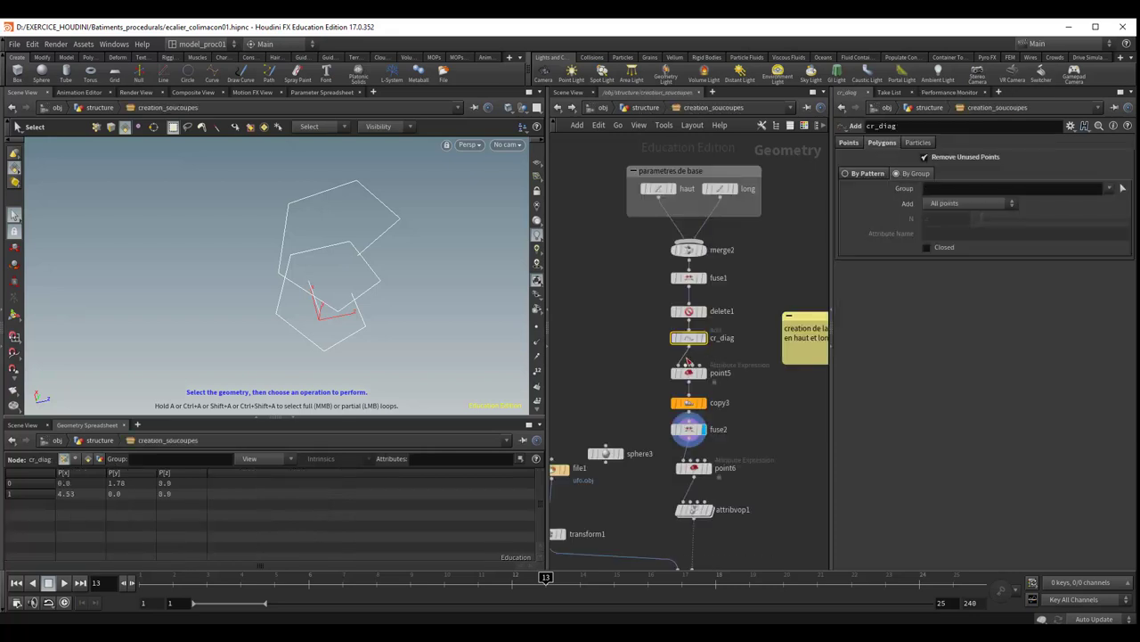
pyautogui.moveTo(693, 408); pyautogui.dragTo(692, 398)
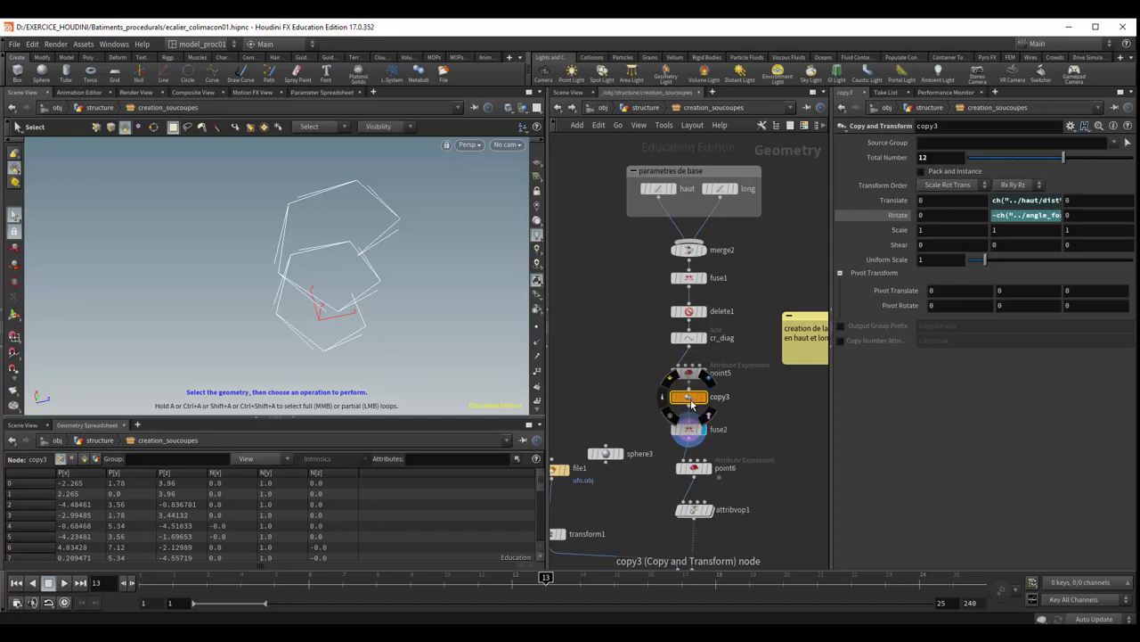
pyautogui.moveTo(751, 418); pyautogui.dragTo(766, 344, button='middle')
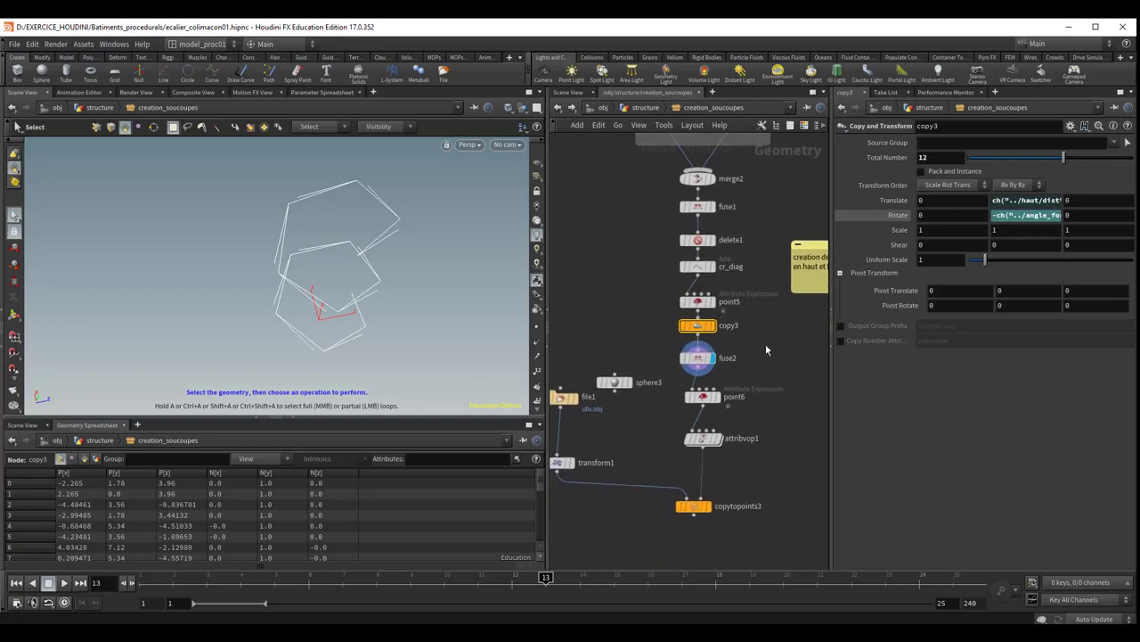
# Show fuse2's settings with fuse distance 1.19378 and orbit around the fused spiral.
pyautogui.click(700, 373)
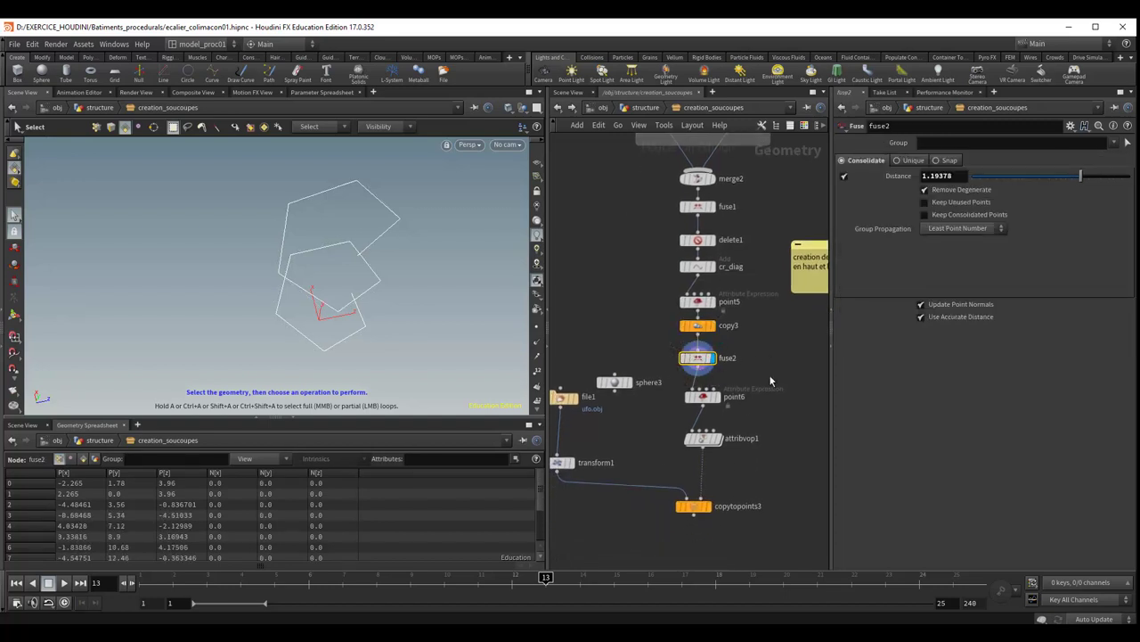
pyautogui.scroll(2, 733, 374)
pyautogui.scroll(2, 732, 374)
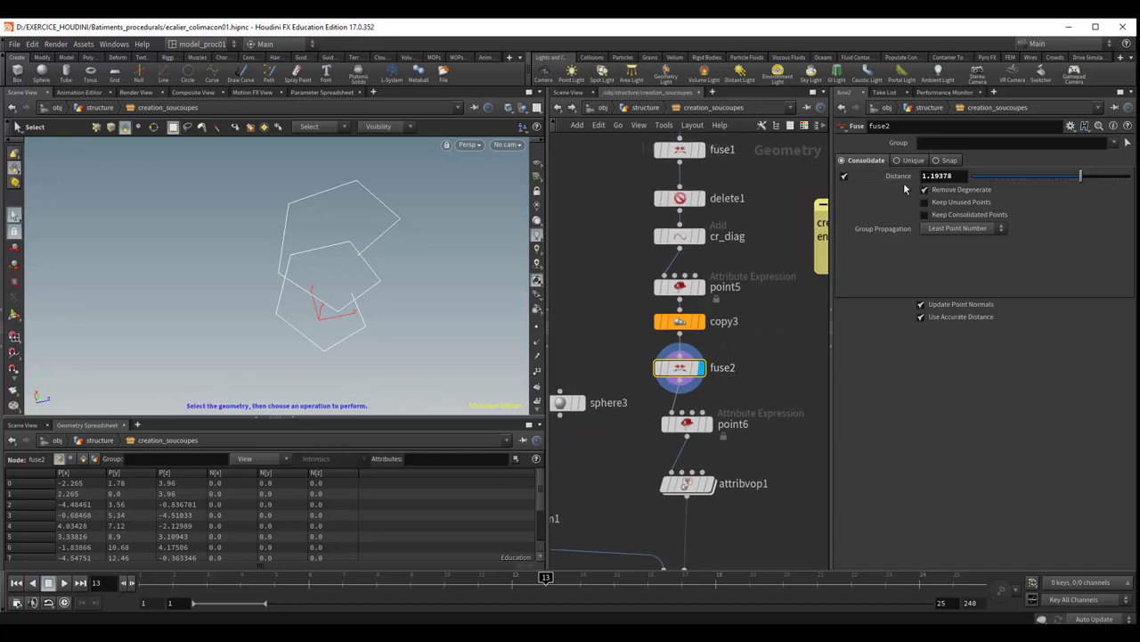
pyautogui.press('Escape')
pyautogui.moveTo(387, 288)
pyautogui.mouseDown()
pyautogui.moveTo(419, 219)
pyautogui.moveTo(427, 255)
pyautogui.moveTo(460, 258)
pyautogui.moveTo(369, 282)
pyautogui.mouseUp()
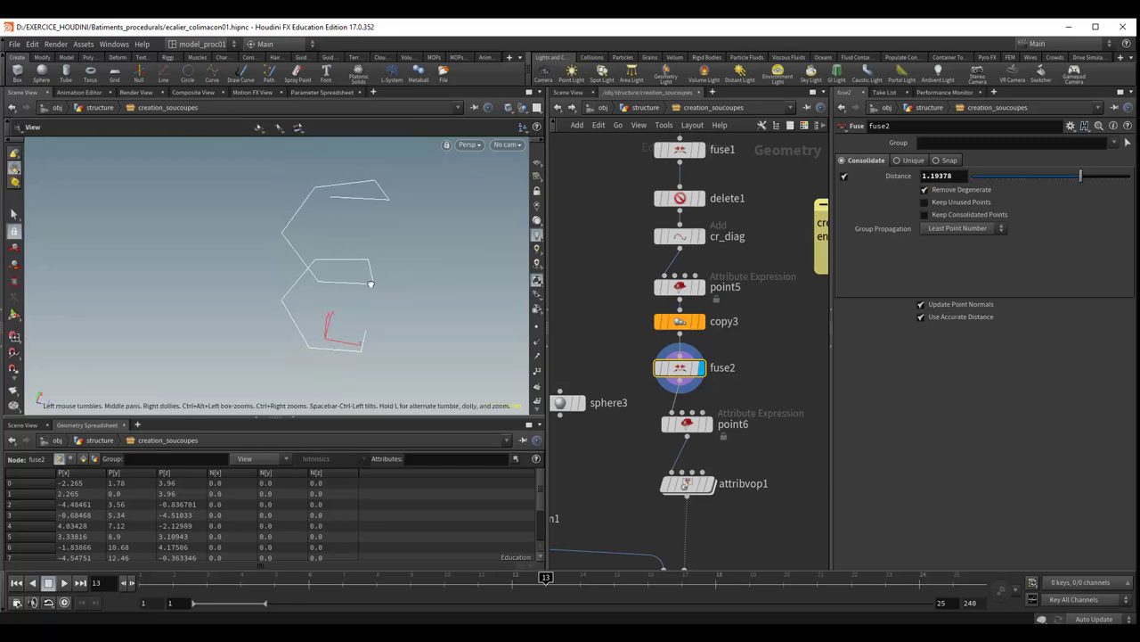
pyautogui.press('s')
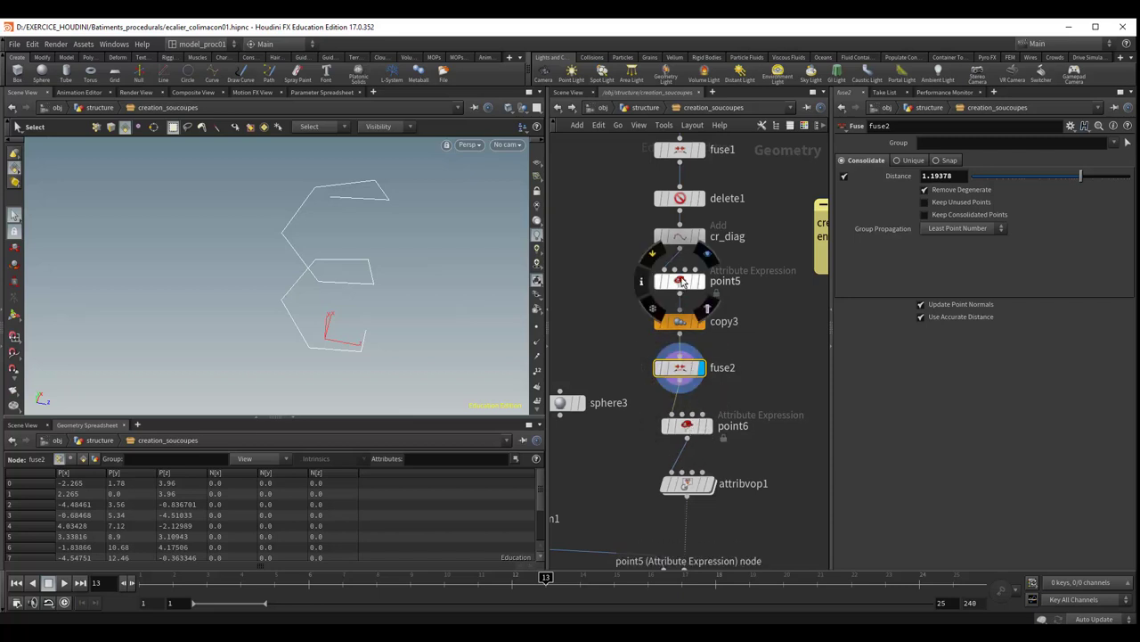
# Display only the cr_diag diagonal and view it from above.
pyautogui.click(702, 242)
pyautogui.click(703, 239)
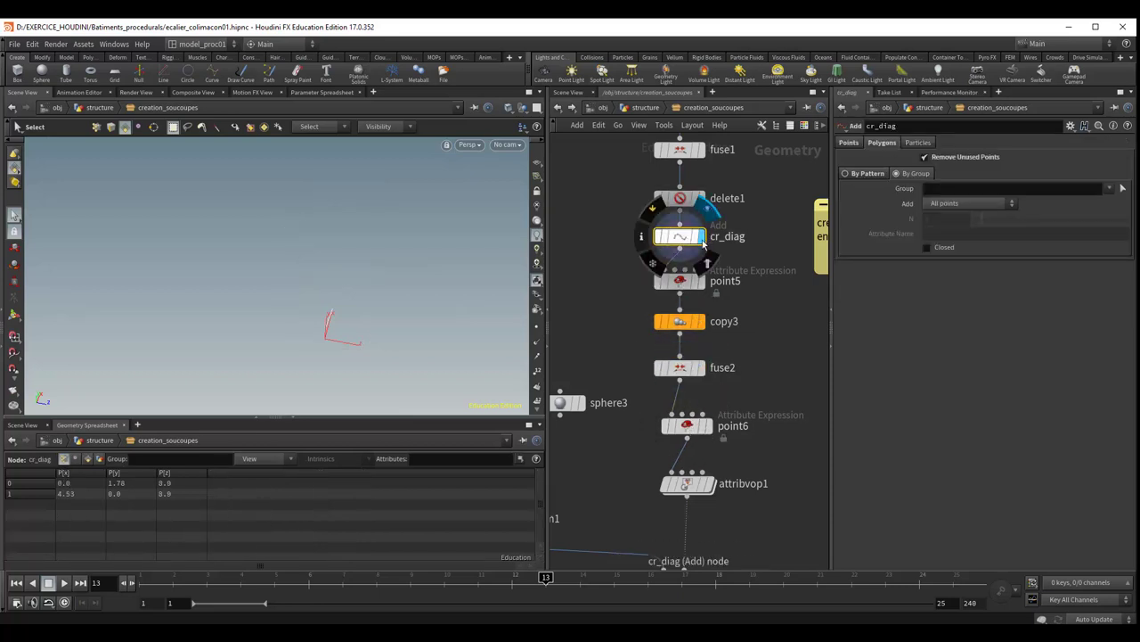
pyautogui.press('Escape')
pyautogui.moveTo(388, 323)
pyautogui.mouseDown()
pyautogui.moveTo(410, 360)
pyautogui.moveTo(395, 331)
pyautogui.moveTo(258, 311)
pyautogui.moveTo(277, 229)
pyautogui.moveTo(409, 264)
pyautogui.moveTo(339, 270)
pyautogui.moveTo(425, 249)
pyautogui.moveTo(400, 258)
pyautogui.moveTo(437, 270)
pyautogui.mouseUp()
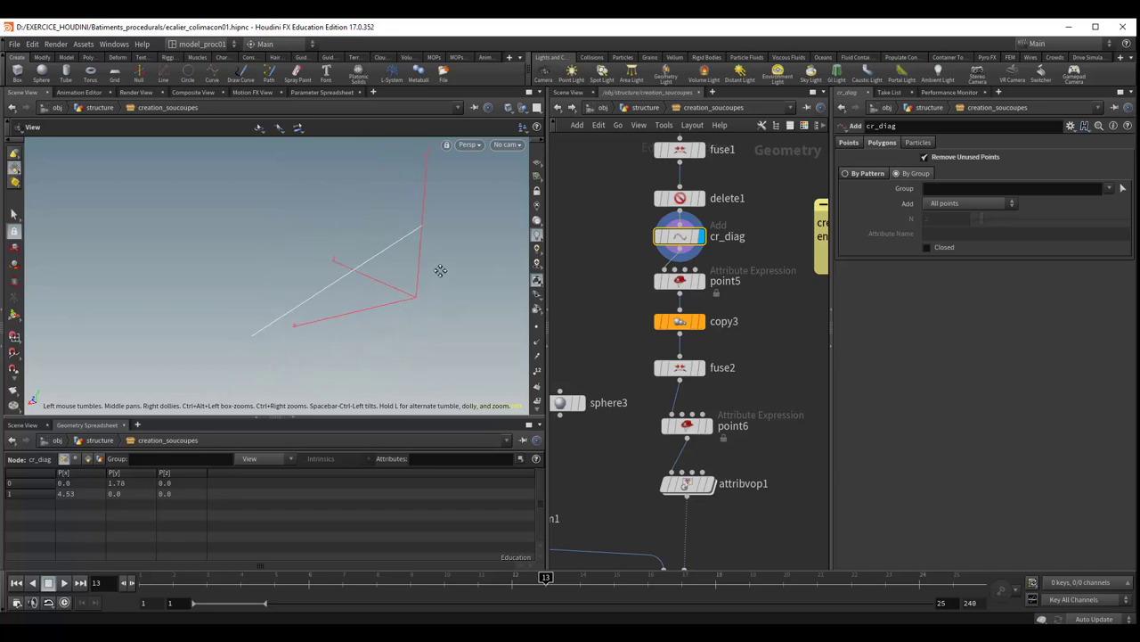
pyautogui.press('s')
# Select point5 to view its (-2.265, 0, 3.96) offset and (0, 1, 0) normals, nudging it down.
pyautogui.click(668, 284)
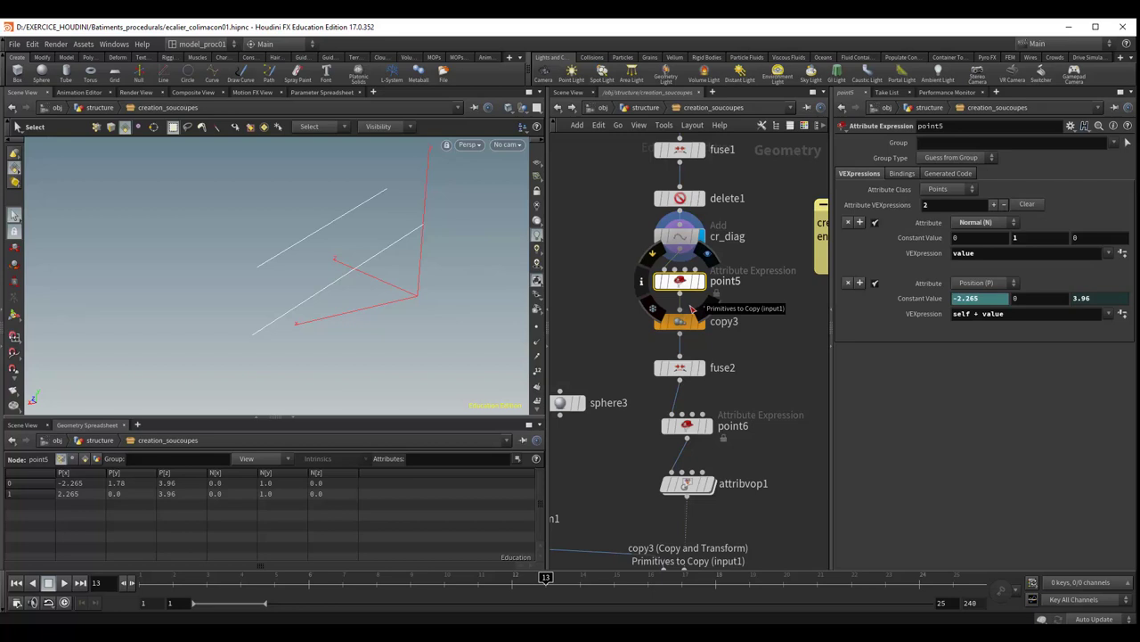
pyautogui.press('Escape')
pyautogui.moveTo(458, 333)
pyautogui.mouseDown()
pyautogui.moveTo(505, 350)
pyautogui.moveTo(440, 326)
pyautogui.mouseUp()
pyautogui.press('s')
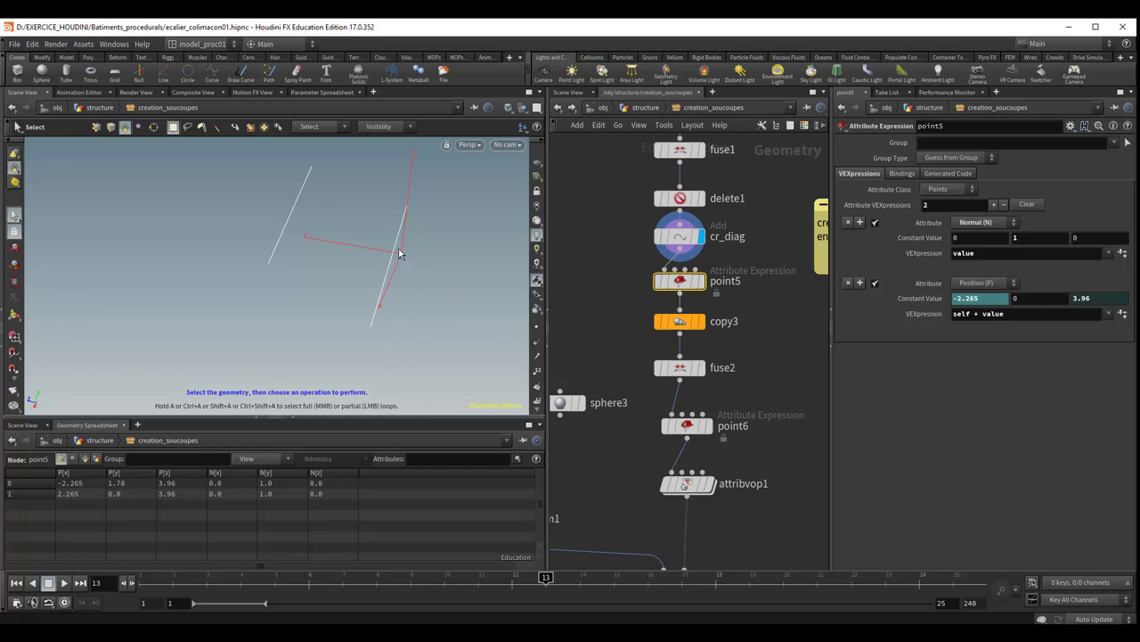
pyautogui.press('Escape')
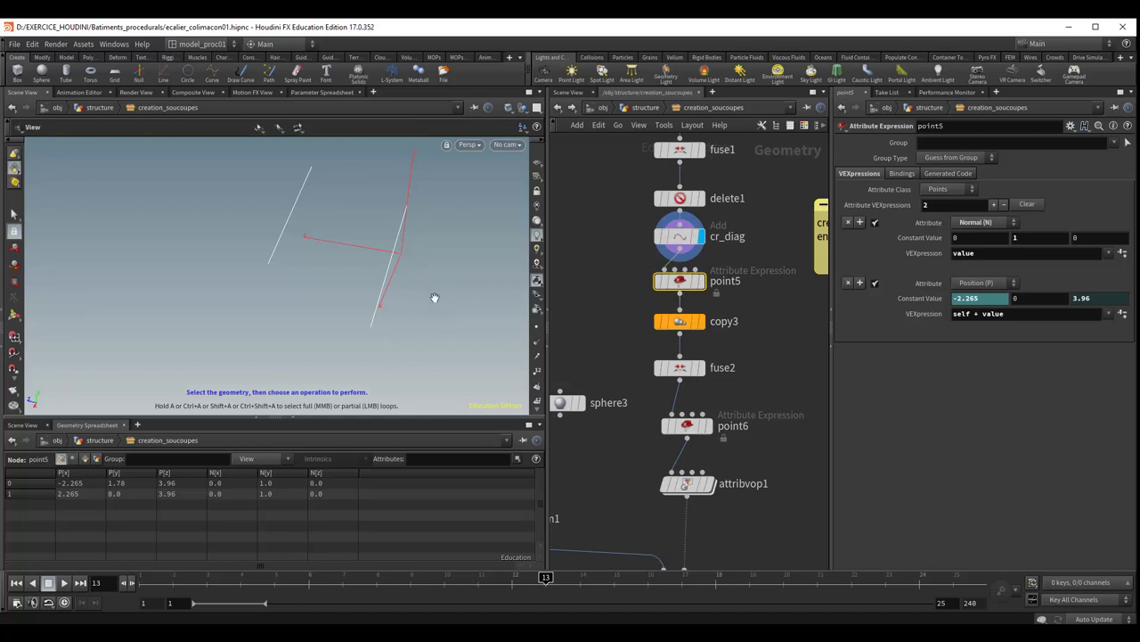
pyautogui.moveTo(433, 298)
pyautogui.mouseDown()
pyautogui.moveTo(445, 344)
pyautogui.moveTo(434, 312)
pyautogui.moveTo(454, 331)
pyautogui.moveTo(427, 321)
pyautogui.mouseUp()
pyautogui.press('s')
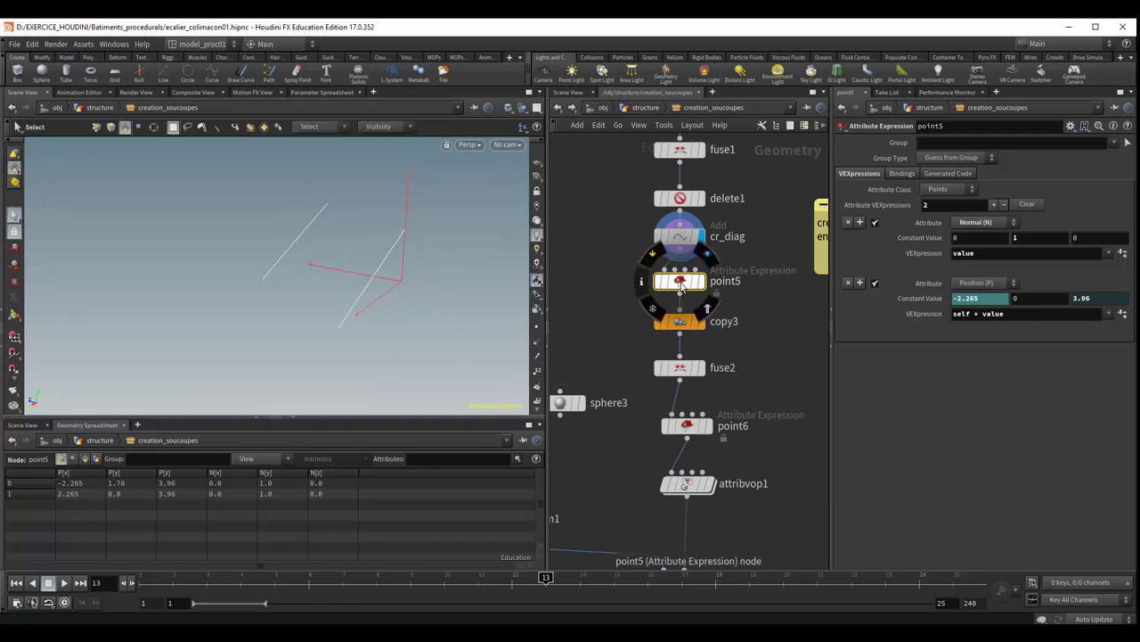
pyautogui.moveTo(682, 284); pyautogui.dragTo(682, 289)
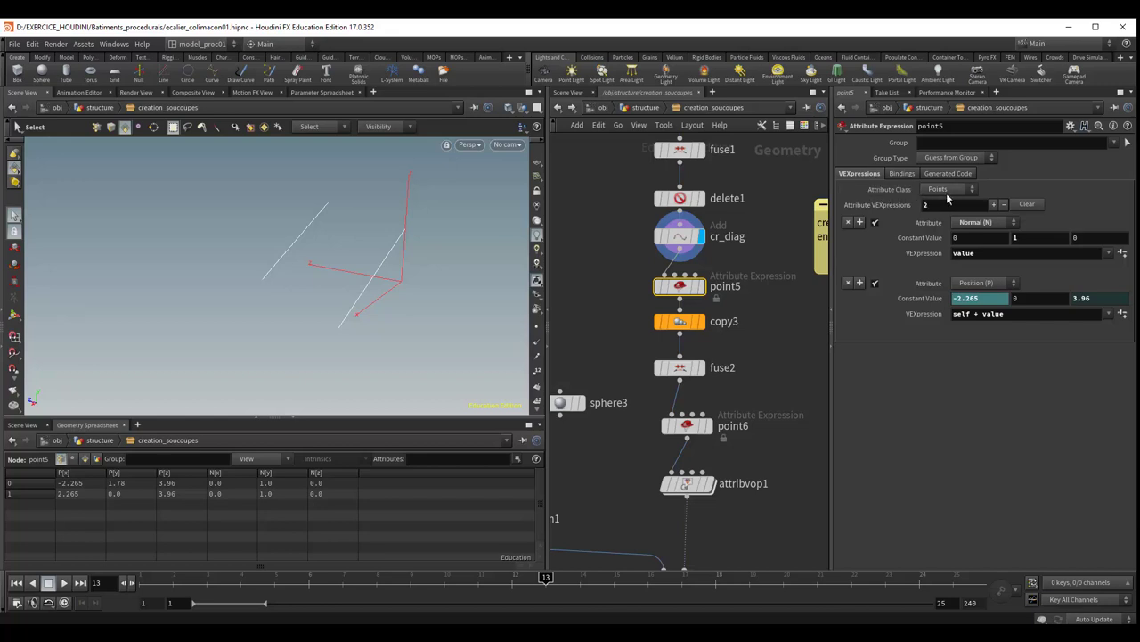
pyautogui.click(950, 191)
pyautogui.click(936, 224)
pyautogui.click(998, 225)
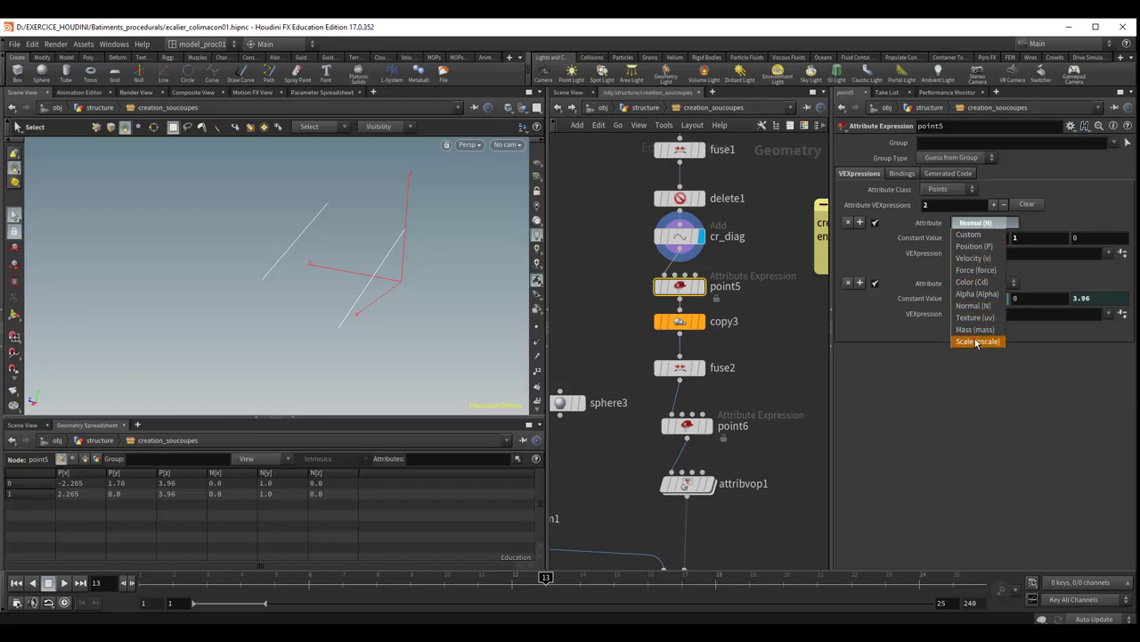
pyautogui.click(881, 262)
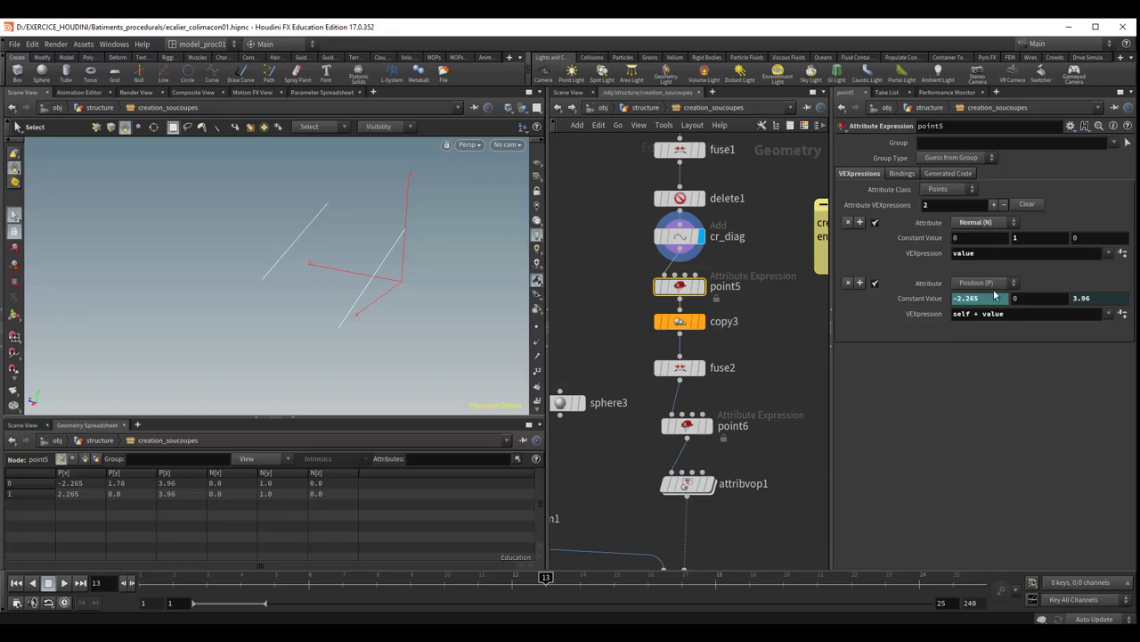
# Display point5's offset line in the viewport and orbit around it to inspect its normals.
pyautogui.press('Escape')
pyautogui.moveTo(458, 316)
pyautogui.mouseDown()
pyautogui.moveTo(426, 294)
pyautogui.moveTo(436, 299)
pyautogui.mouseUp()
pyautogui.press('s')
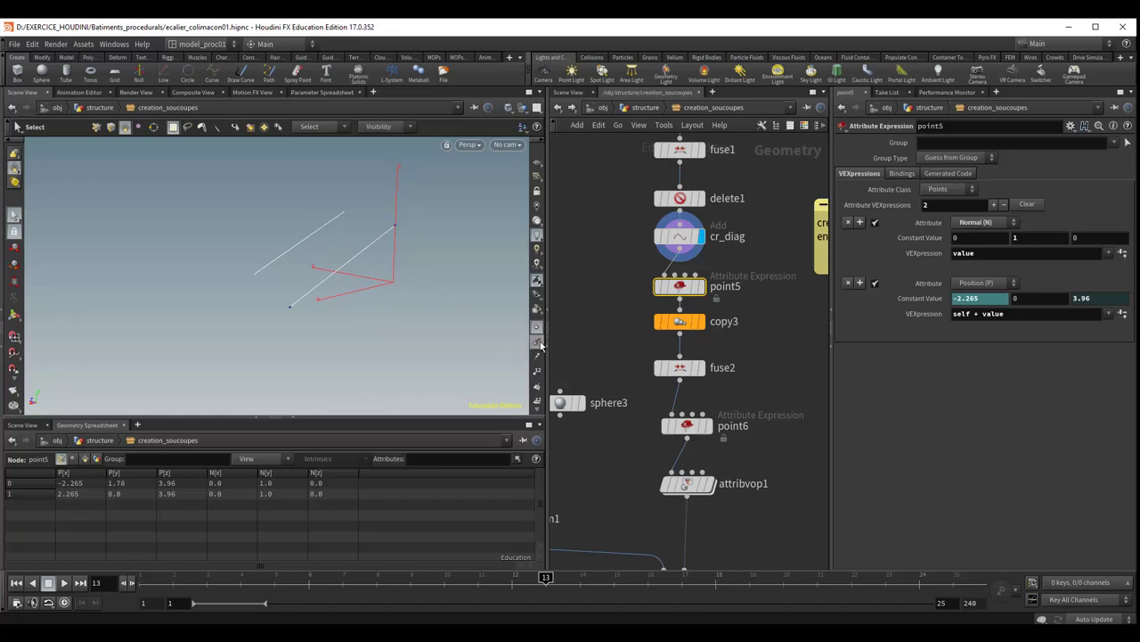
pyautogui.press('Escape')
pyautogui.moveTo(358, 334)
pyautogui.mouseDown()
pyautogui.moveTo(341, 333)
pyautogui.moveTo(375, 394)
pyautogui.moveTo(374, 379)
pyautogui.mouseUp()
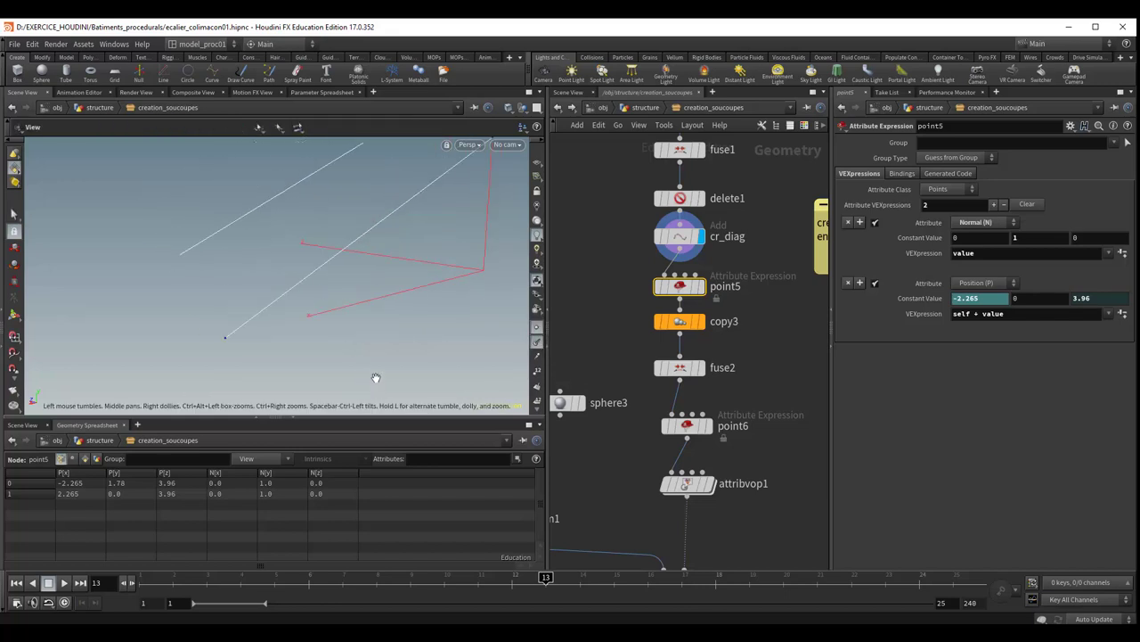
pyautogui.press('s')
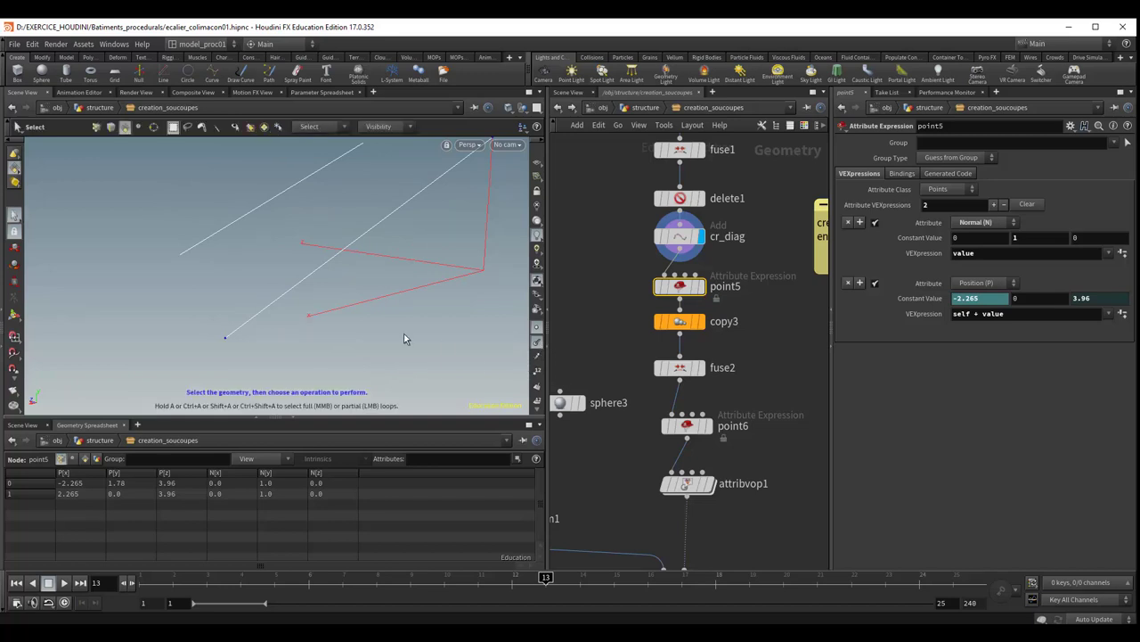
pyautogui.press('Escape')
pyautogui.moveTo(403, 333)
pyautogui.mouseDown()
pyautogui.moveTo(369, 331)
pyautogui.moveTo(427, 339)
pyautogui.mouseUp()
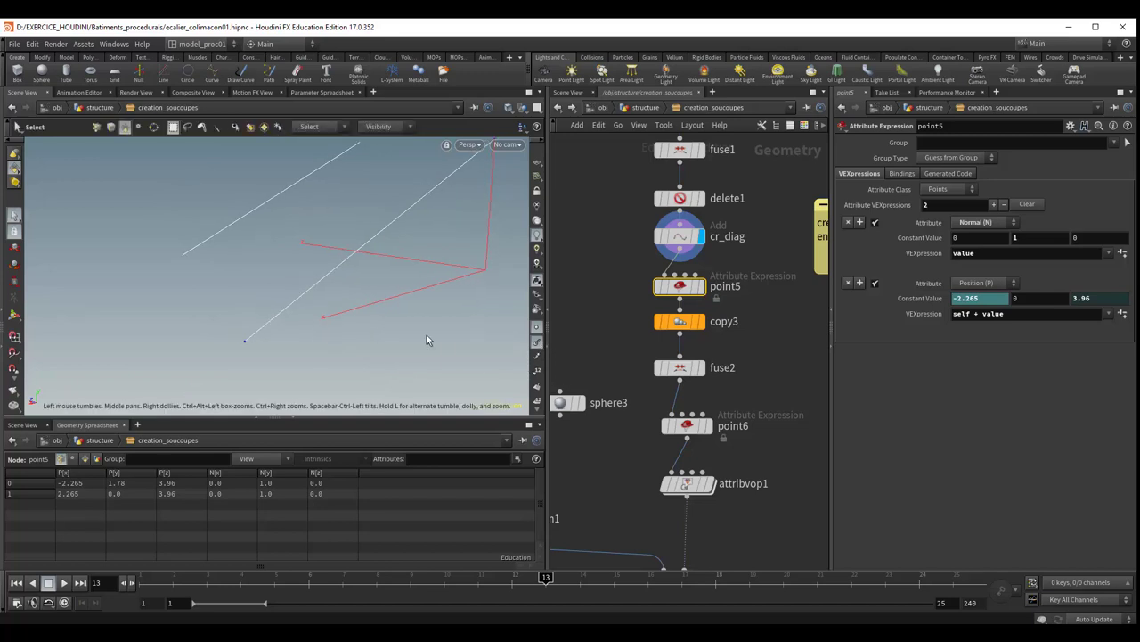
pyautogui.click(701, 286)
pyautogui.moveTo(304, 238)
pyautogui.mouseDown()
pyautogui.moveTo(348, 329)
pyautogui.moveTo(313, 288)
pyautogui.moveTo(197, 284)
pyautogui.mouseUp()
pyautogui.press('s')
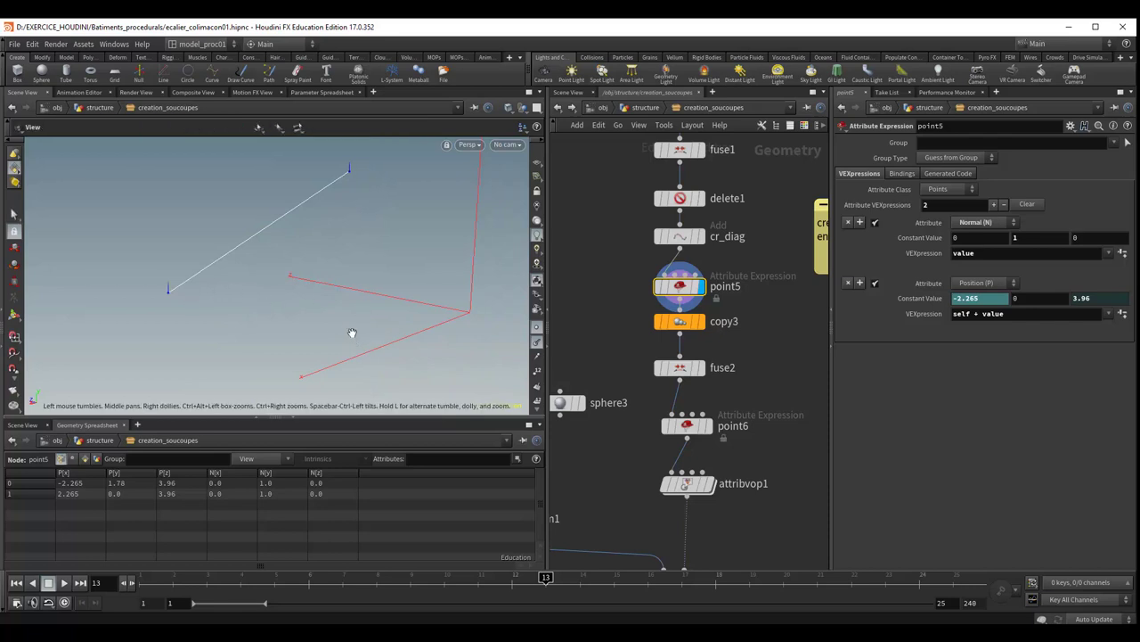
pyautogui.moveTo(351, 330); pyautogui.dragTo(407, 356)
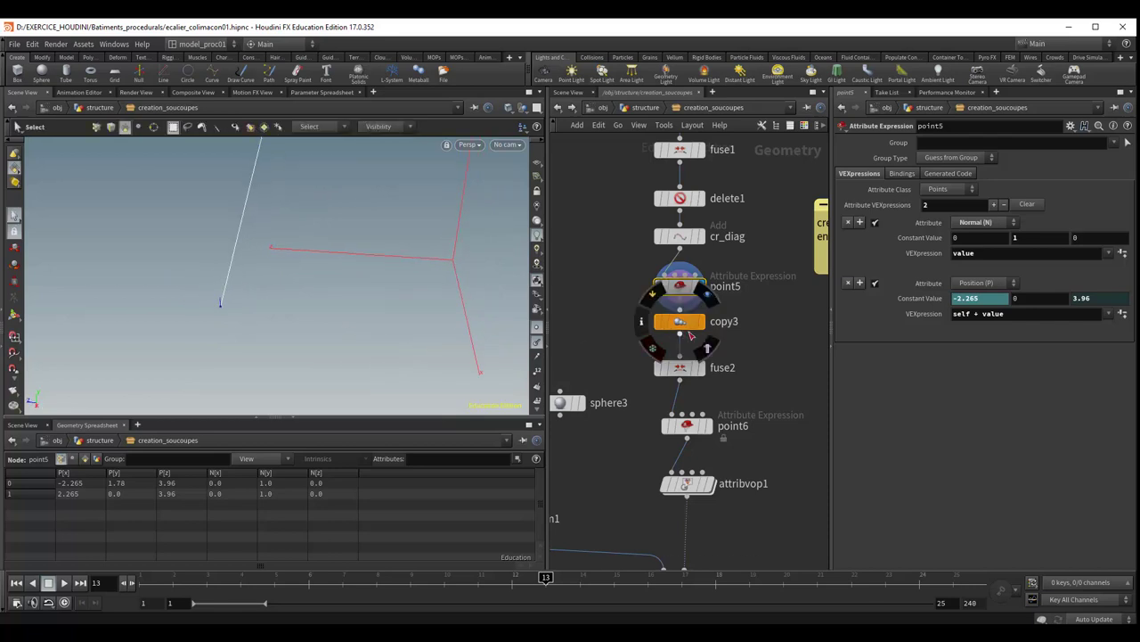
# Compare against cr_diag's output, then leave the display flag on point5.
pyautogui.click(700, 236)
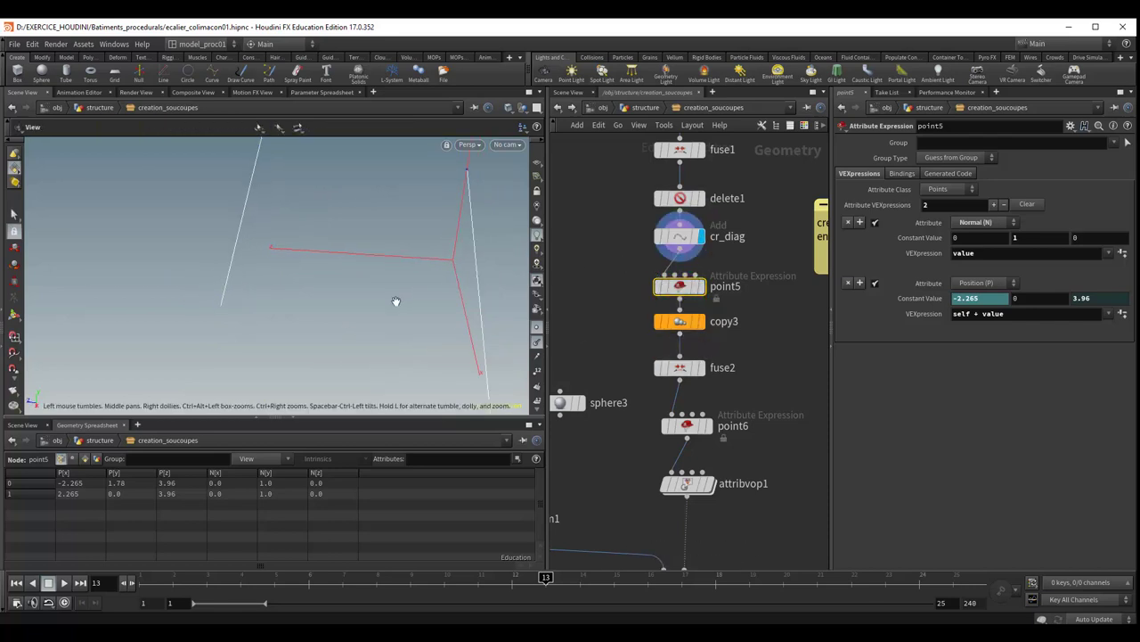
pyautogui.moveTo(395, 300); pyautogui.dragTo(356, 295)
pyautogui.press('s')
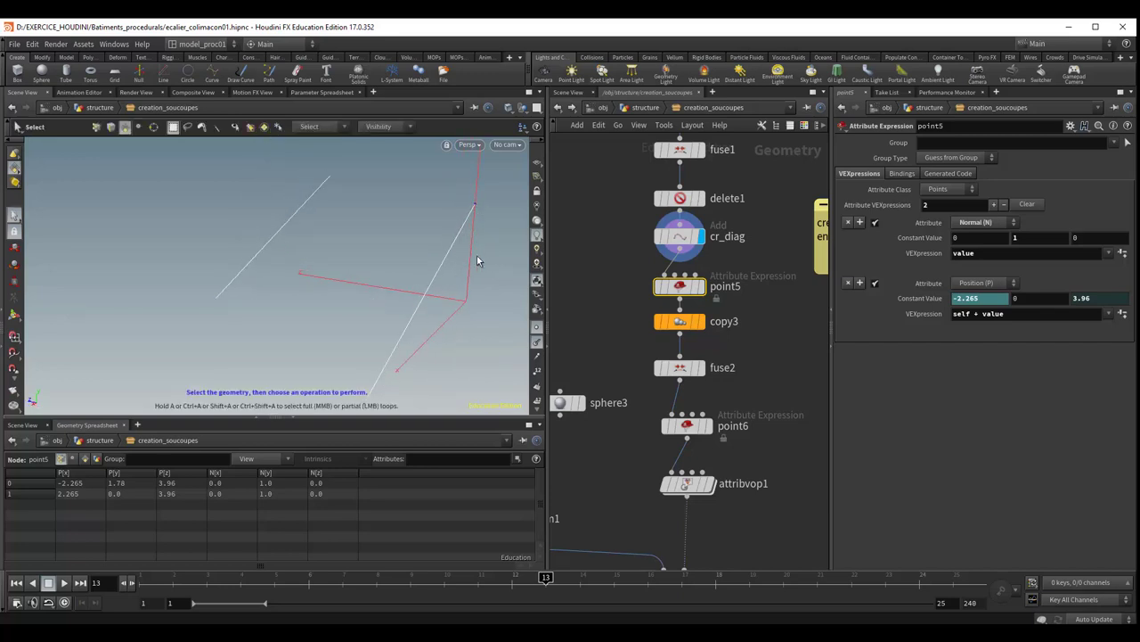
pyautogui.click(703, 291)
pyautogui.press('Escape')
pyautogui.moveTo(359, 315); pyautogui.dragTo(403, 340)
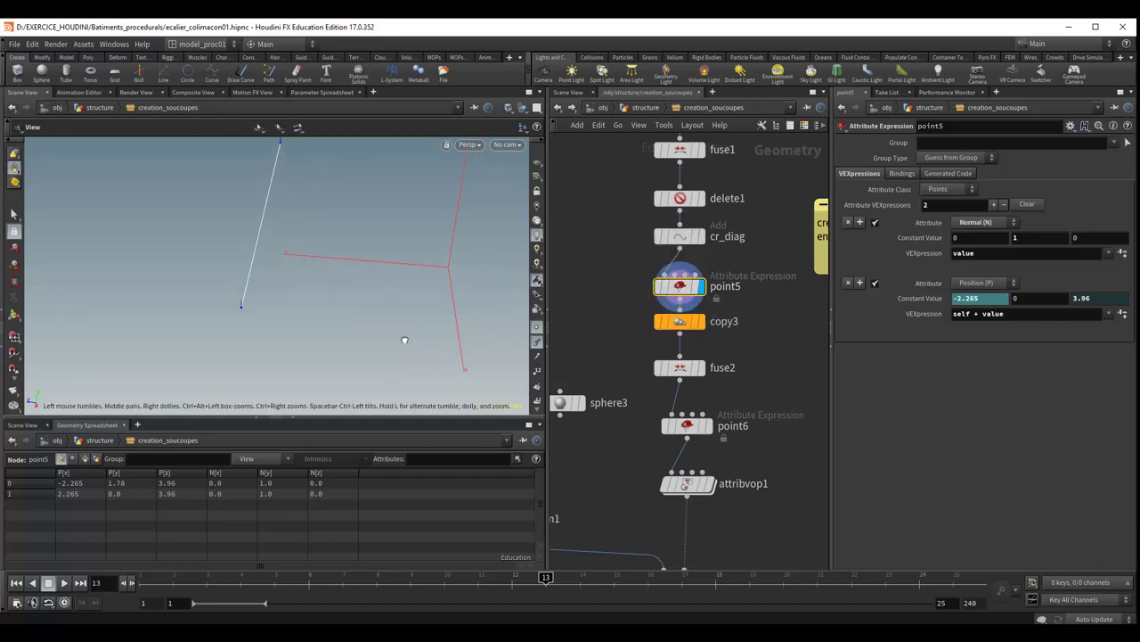
pyautogui.press('s')
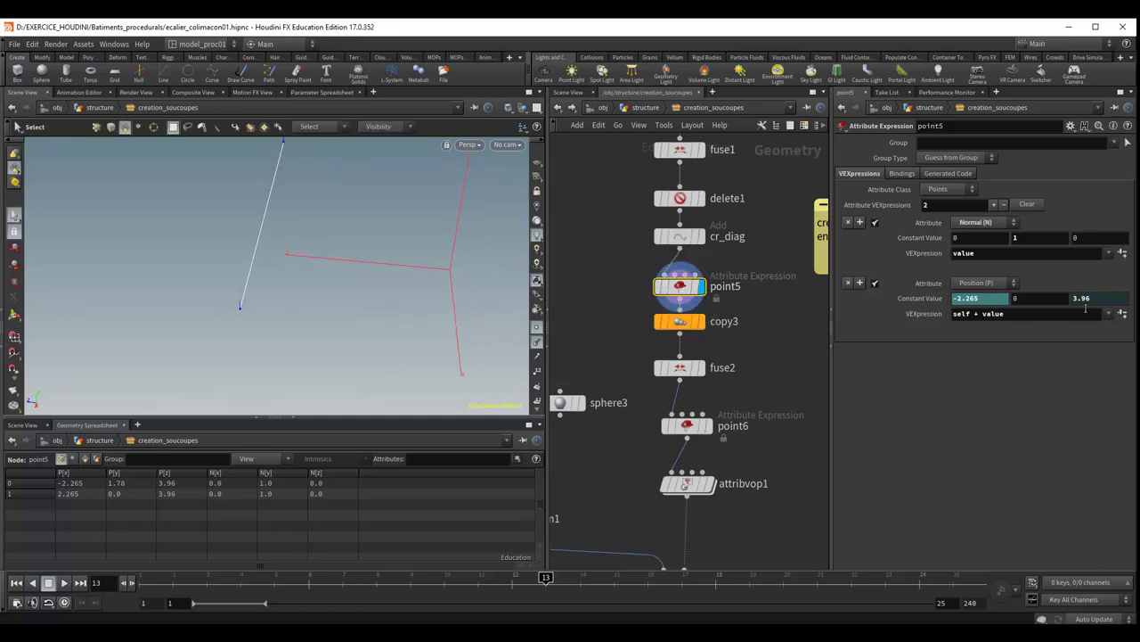
# Toggle point5's position offset between its expressions and evaluated values (Z 3.96).
pyautogui.click(1096, 297)
pyautogui.click(928, 301)
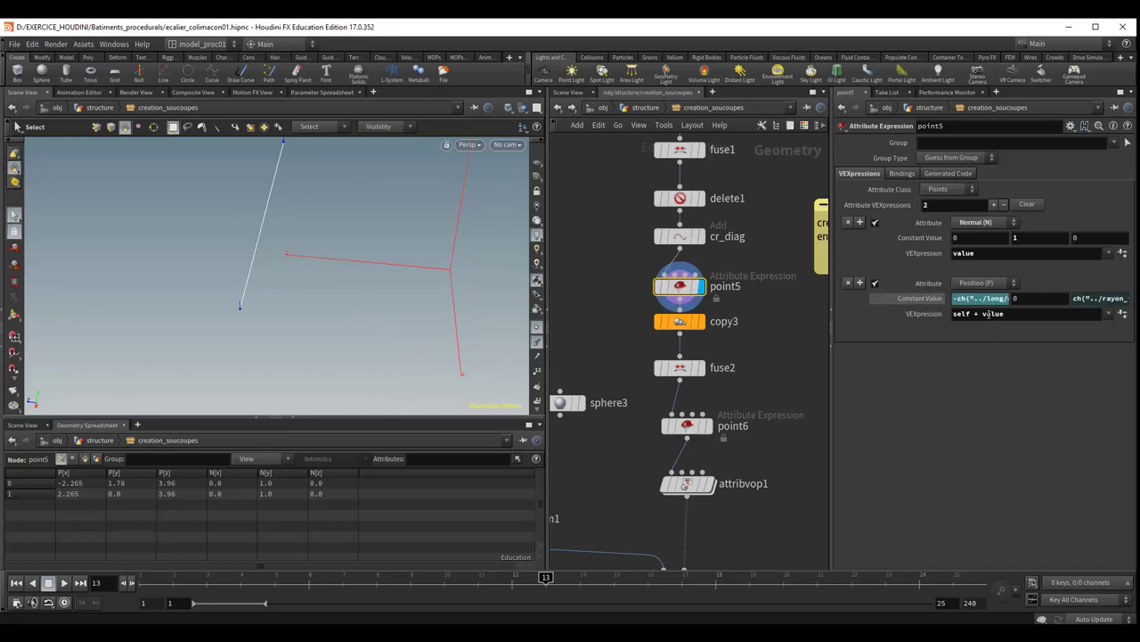
pyautogui.click(929, 298)
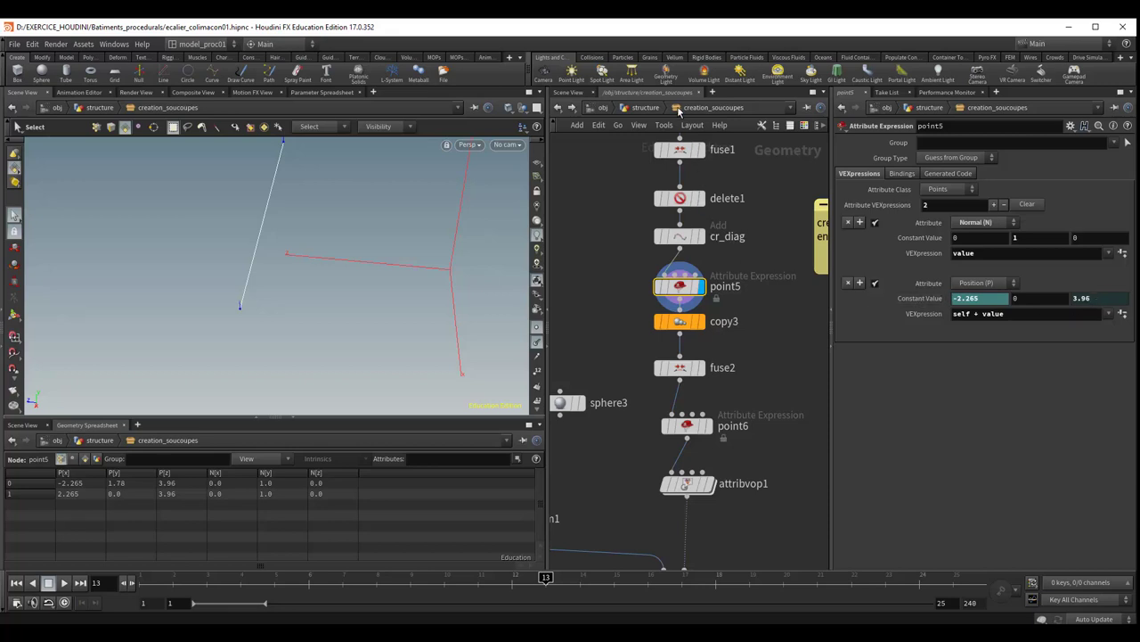
# Check the Rayon value 3.96 at the structure level, then return inside creation_soucoupes.
pyautogui.click(650, 108)
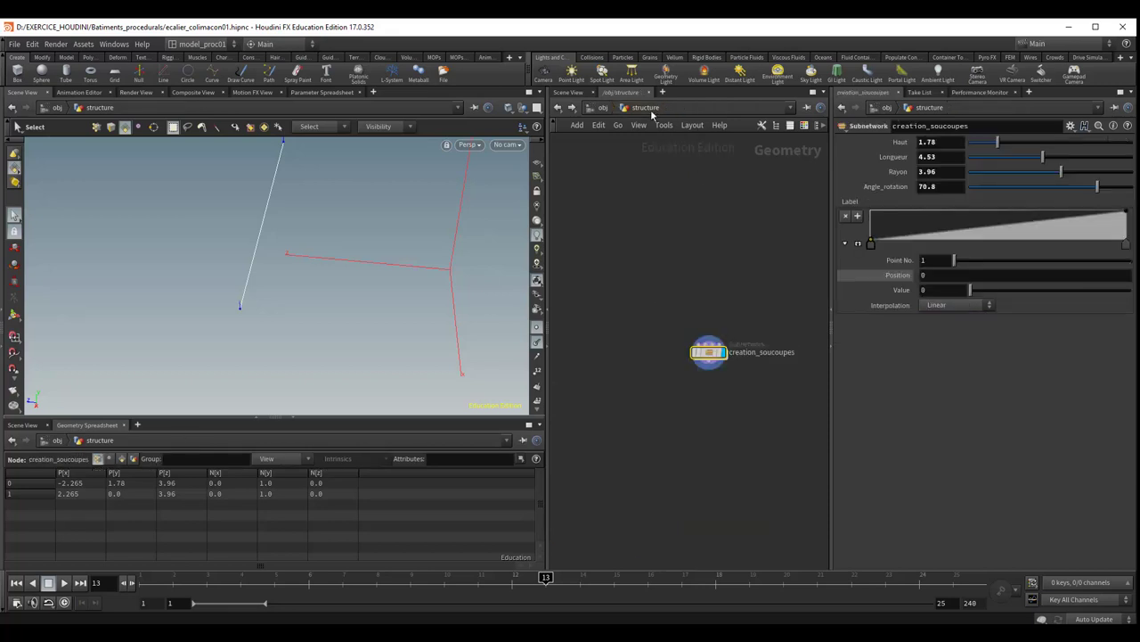
pyautogui.click(945, 172)
pyautogui.doubleClick(710, 354)
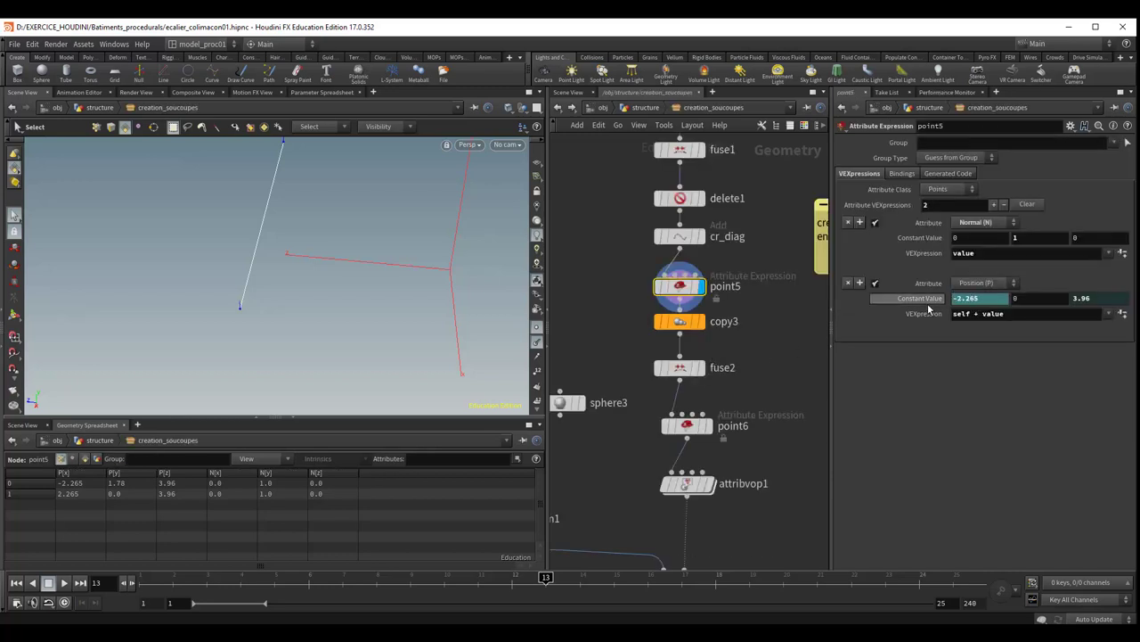
# Show point5's position offset as channel expressions, read the X expression, and open the VEXpression presets.
pyautogui.hotkey('ctrl', 'v')
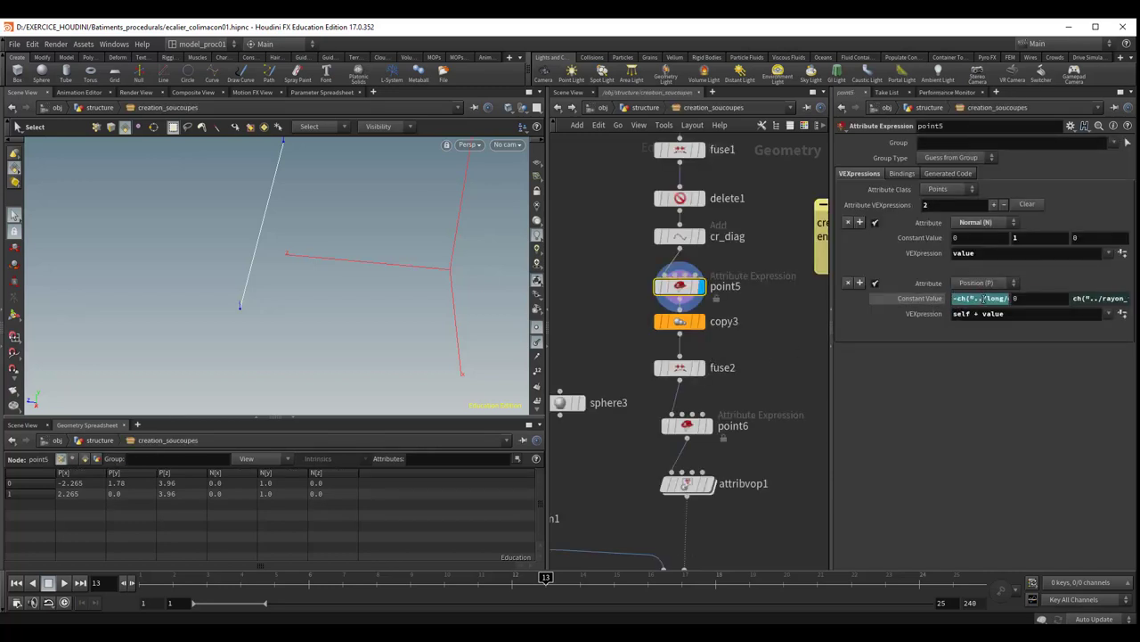
pyautogui.click(983, 298)
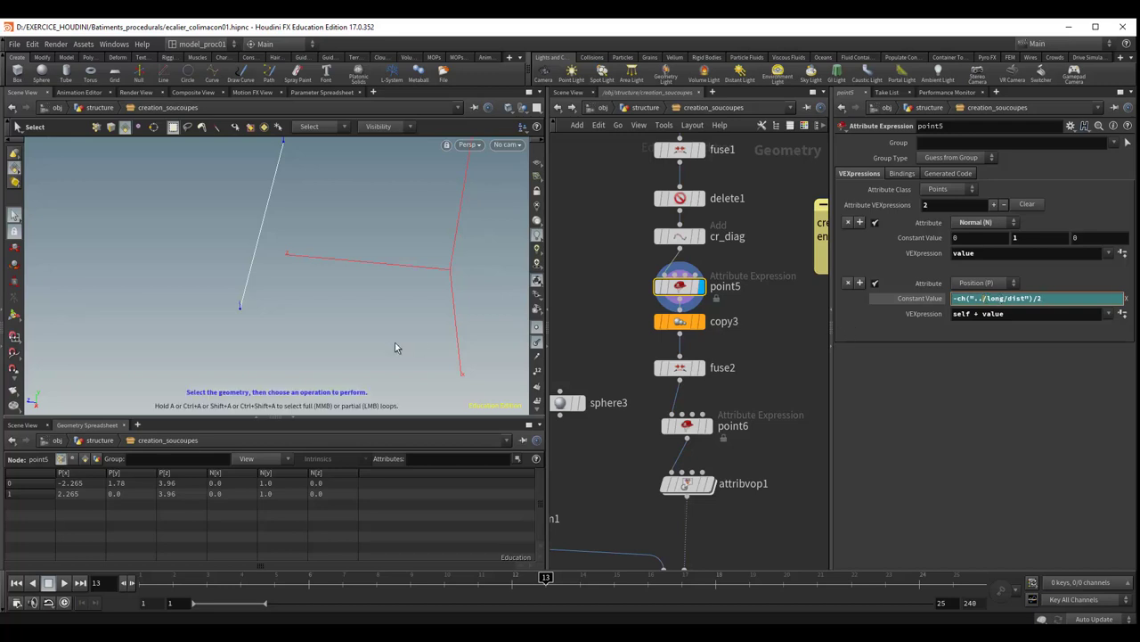
pyautogui.click(370, 342)
pyautogui.keyDown('alt'); pyautogui.moveTo(397, 341); pyautogui.dragTo(229, 295); pyautogui.keyUp('alt')
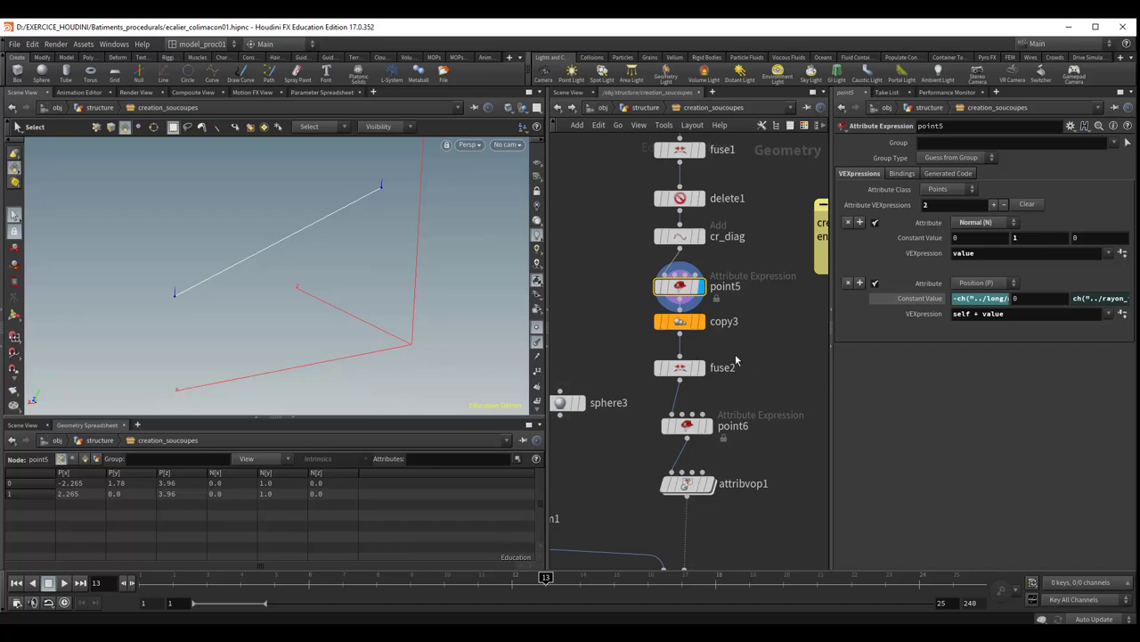
pyautogui.press('Escape')
pyautogui.moveTo(318, 323)
pyautogui.mouseDown()
pyautogui.moveTo(395, 331)
pyautogui.moveTo(420, 364)
pyautogui.moveTo(402, 322)
pyautogui.moveTo(415, 381)
pyautogui.moveTo(377, 343)
pyautogui.mouseUp()
pyautogui.press('s')
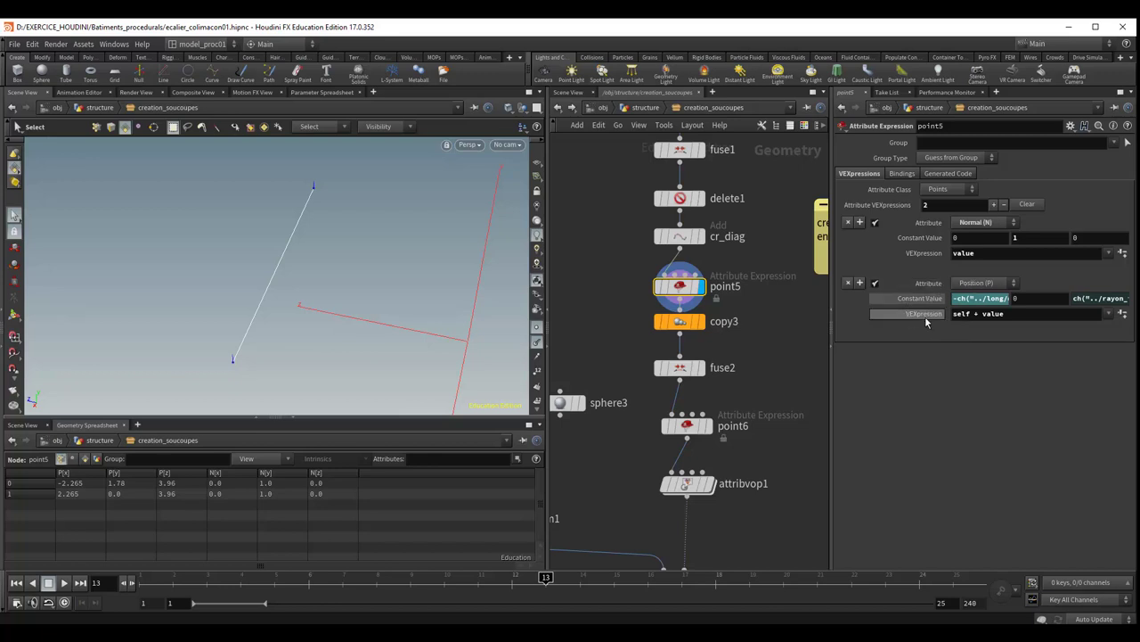
pyautogui.click(1109, 314)
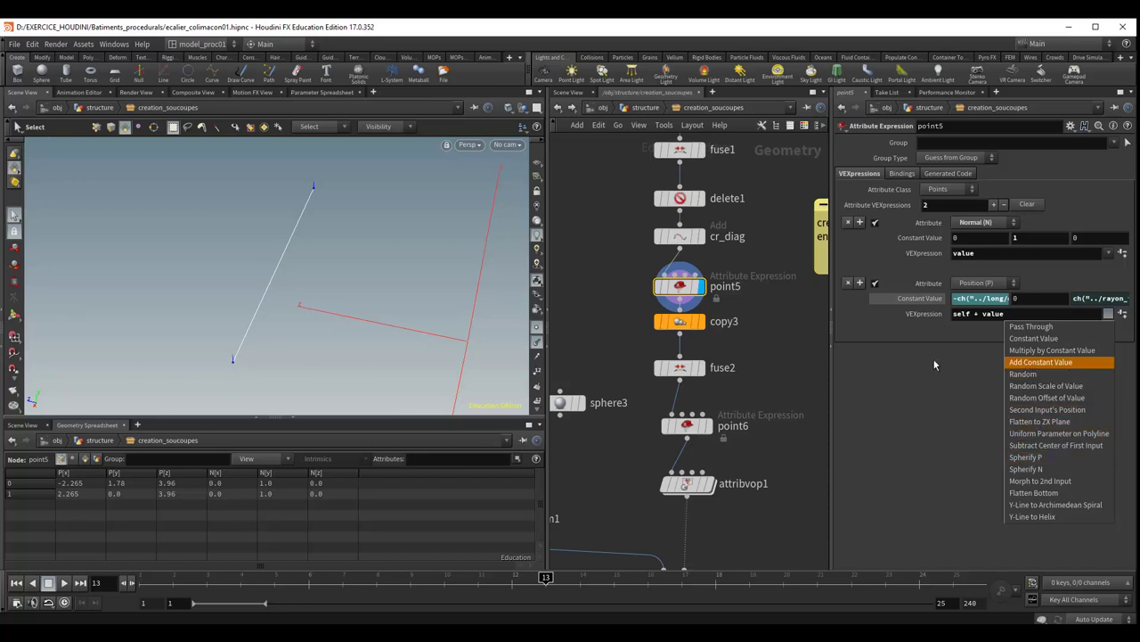
# Close the VEXpression preset dropdown without applying any preset.
pyautogui.click(915, 335)
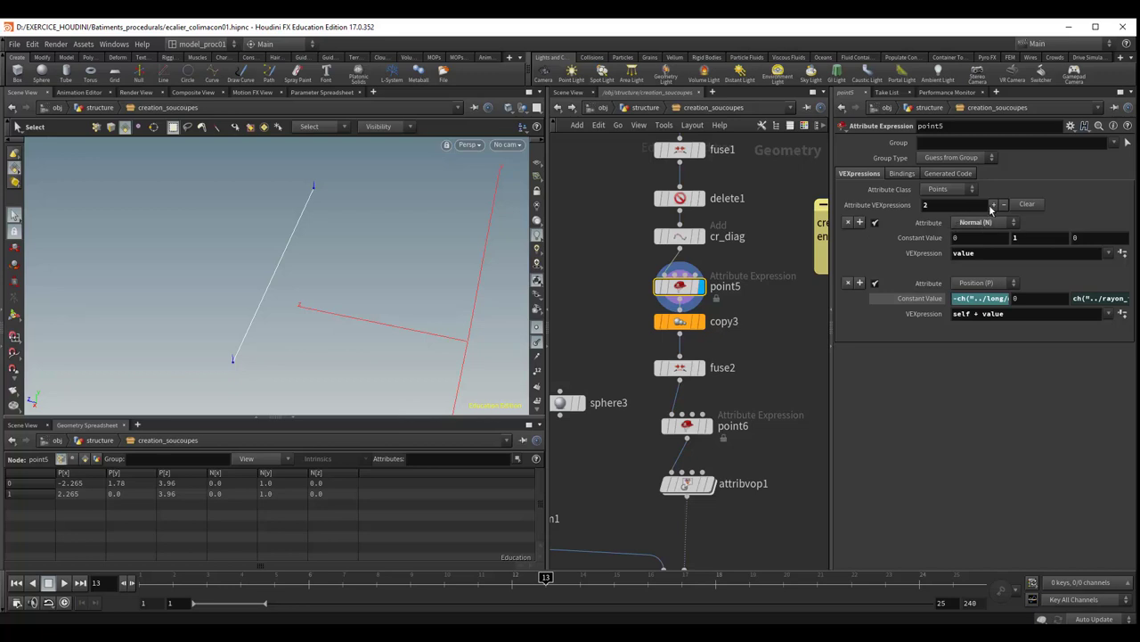
# Add a third attribute expression for Color (Cd) using the Constant Value preset.
pyautogui.click(995, 205)
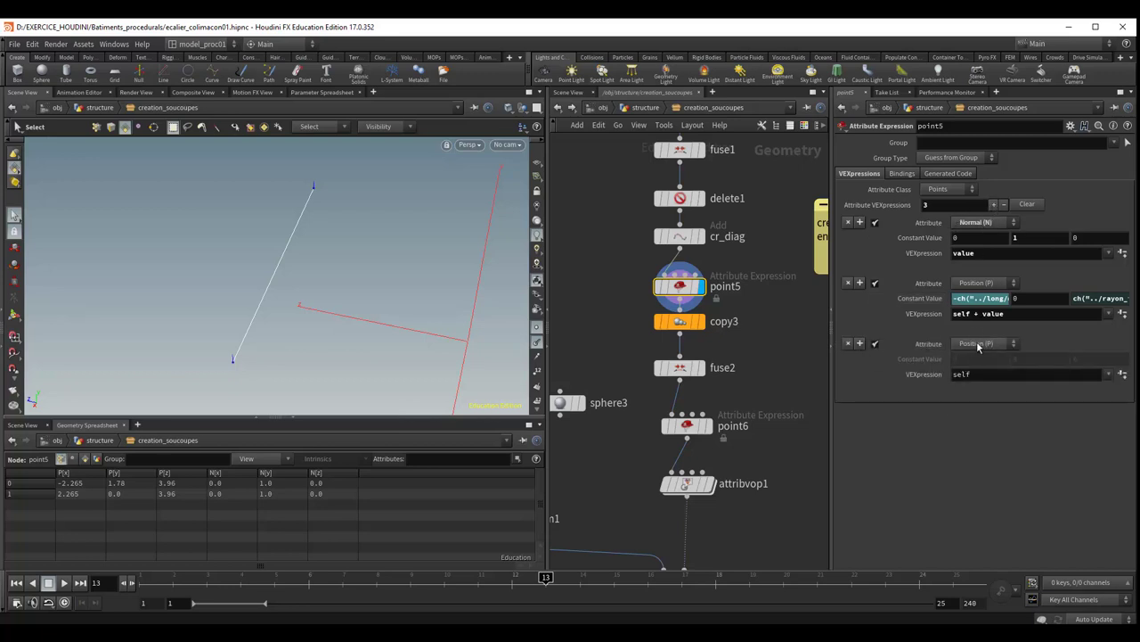
pyautogui.click(978, 345)
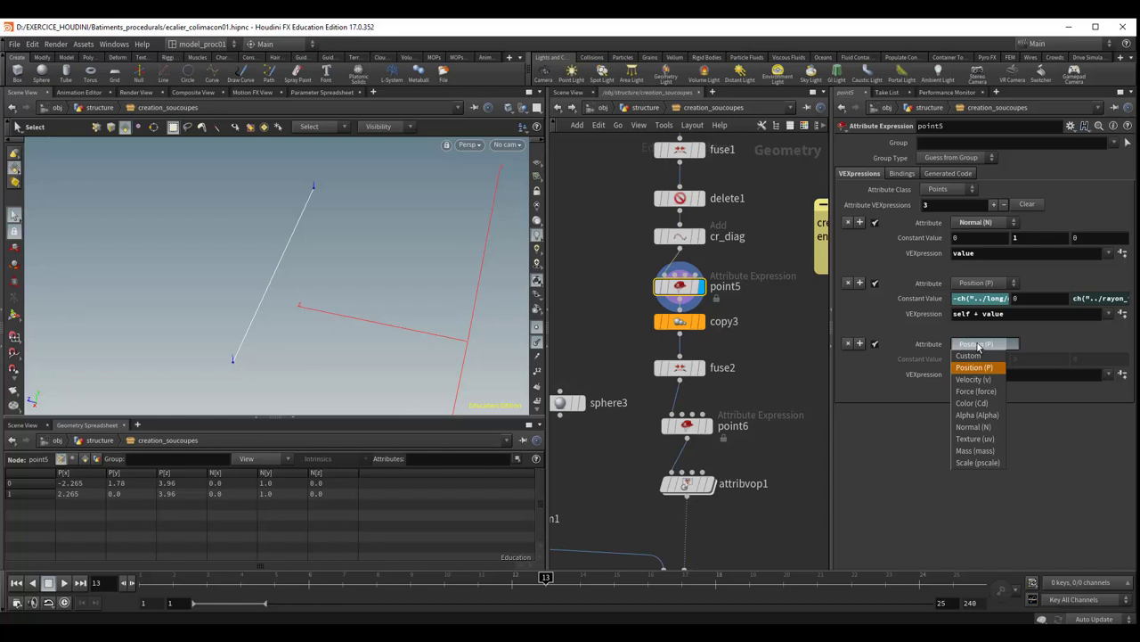
pyautogui.click(981, 408)
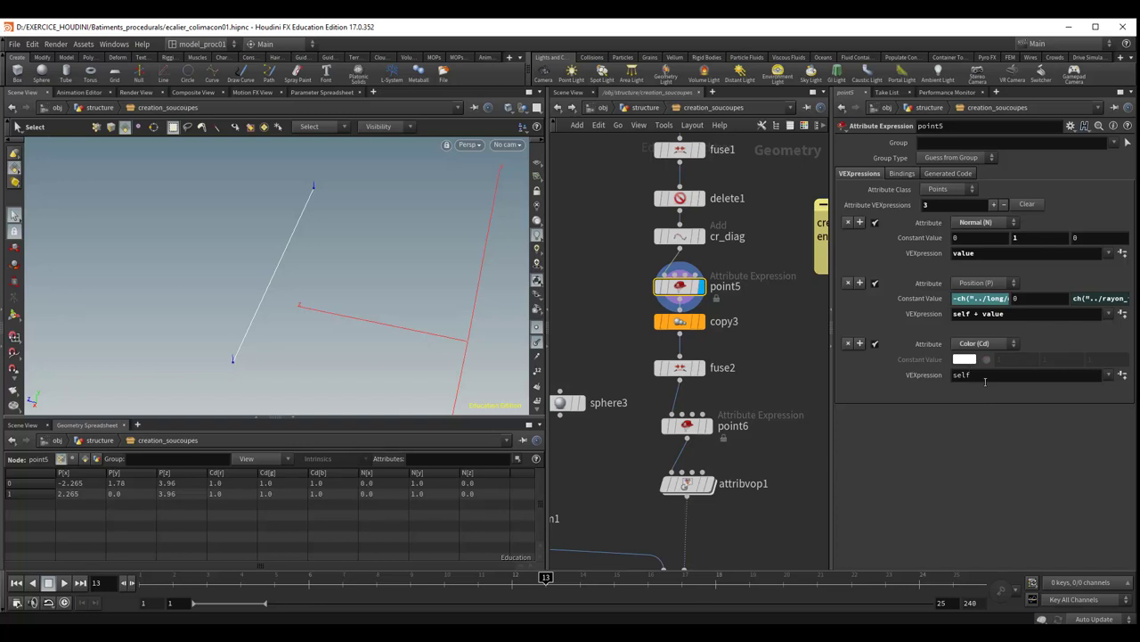
pyautogui.click(1109, 375)
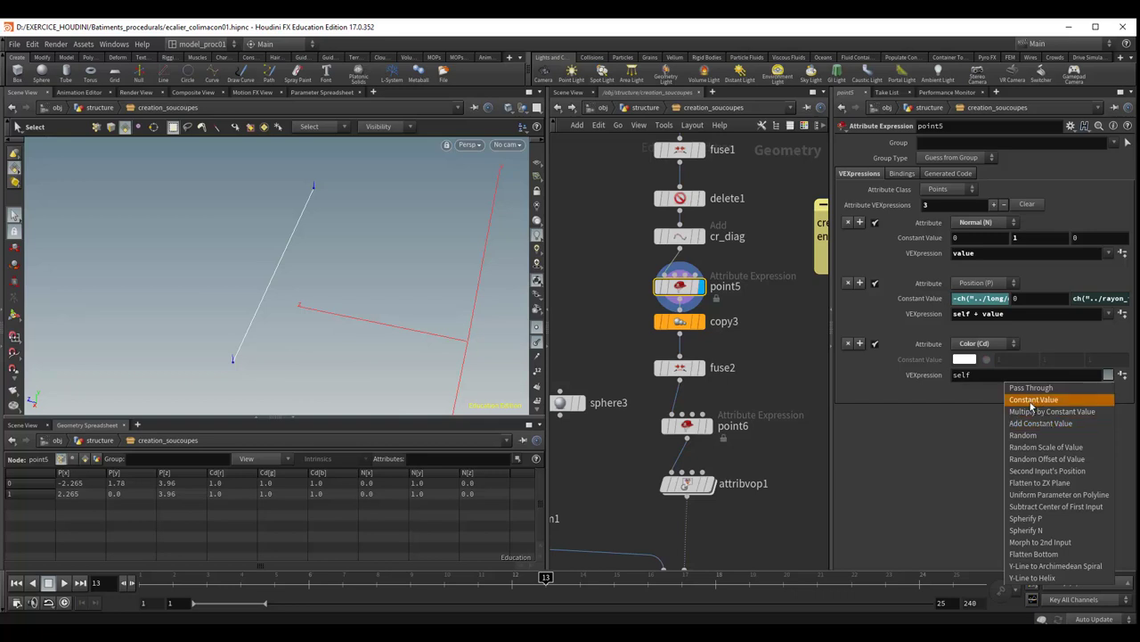
pyautogui.click(1033, 400)
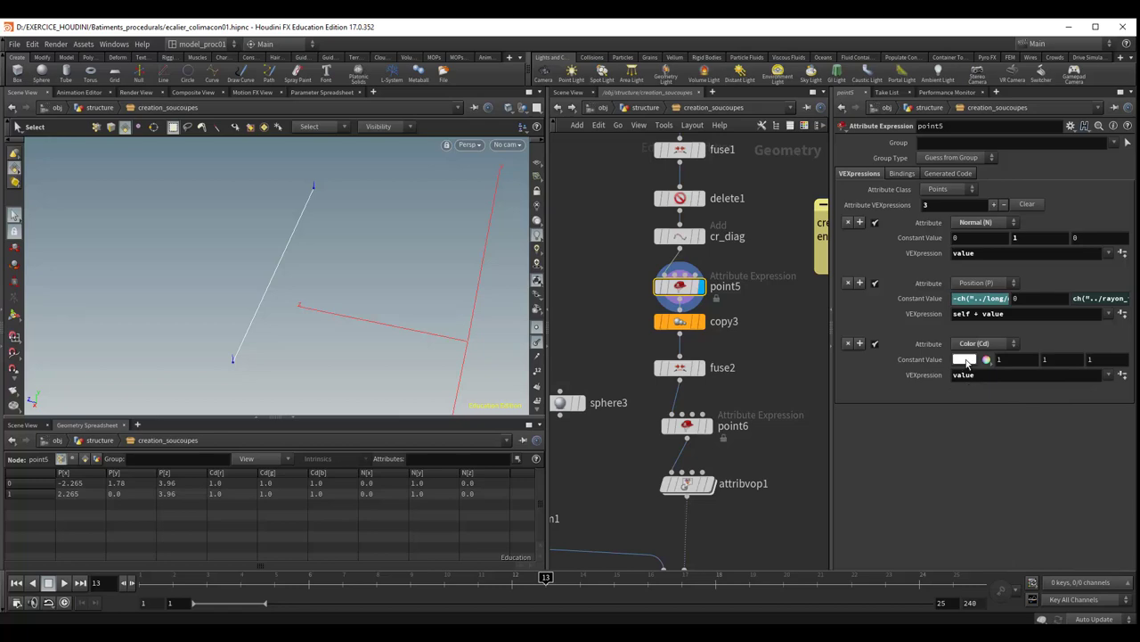
# Pick red (1, 0, 0.02) as the Cd constant in the Color Editor and check the line.
pyautogui.click(966, 361)
pyautogui.moveTo(823, 157); pyautogui.dragTo(798, 174)
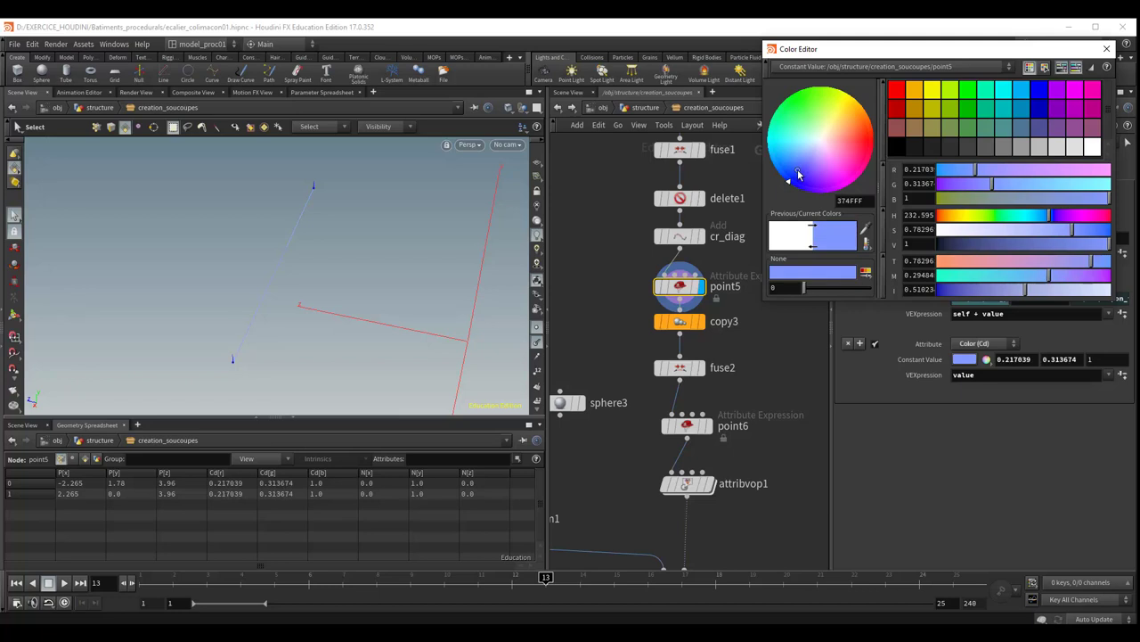
pyautogui.moveTo(841, 142); pyautogui.dragTo(866, 159)
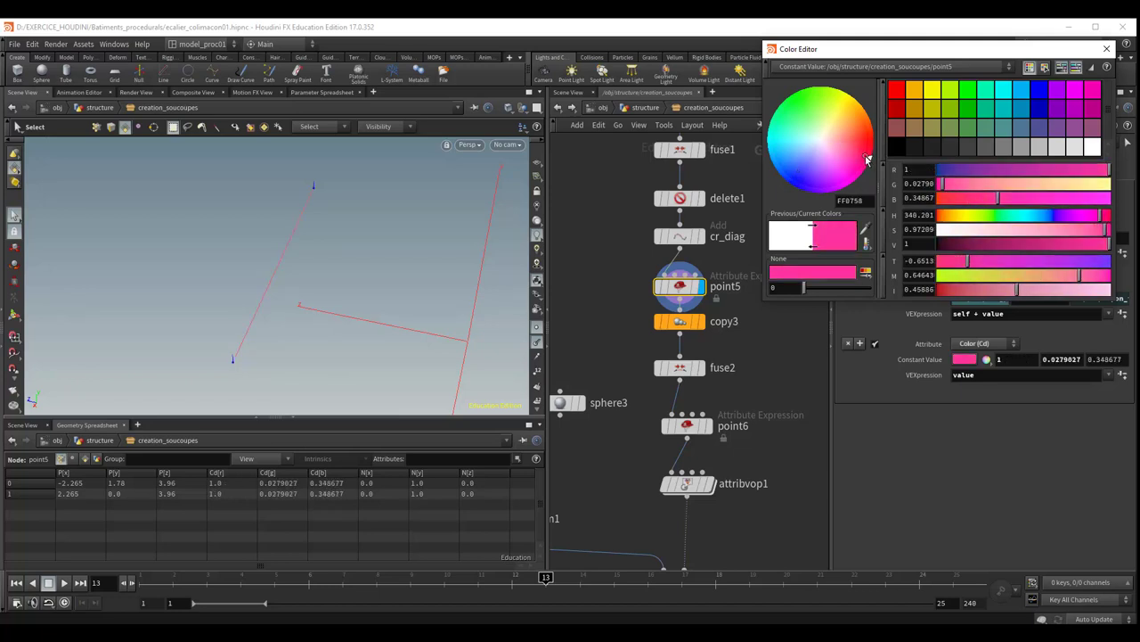
pyautogui.moveTo(867, 141); pyautogui.dragTo(876, 153)
pyautogui.click(1107, 48)
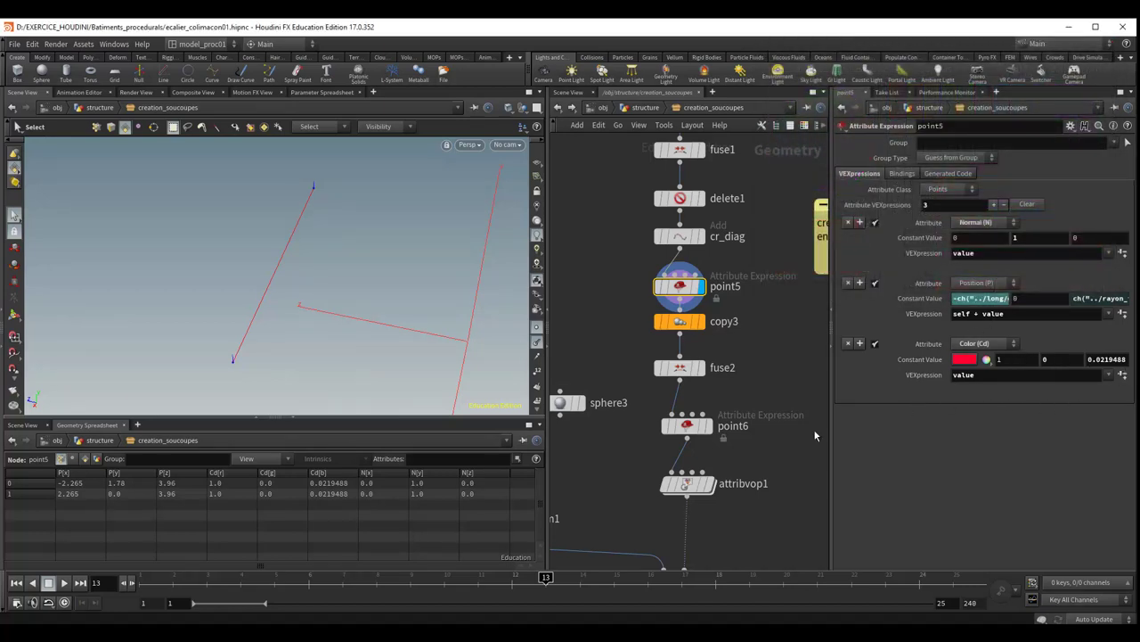
pyautogui.press('Escape')
pyautogui.moveTo(313, 323)
pyautogui.mouseDown()
pyautogui.moveTo(274, 297)
pyautogui.moveTo(206, 335)
pyautogui.mouseUp()
pyautogui.press('s')
# Apply the Add Constant Value preset to Cd and change it to self - value.
pyautogui.click(1107, 376)
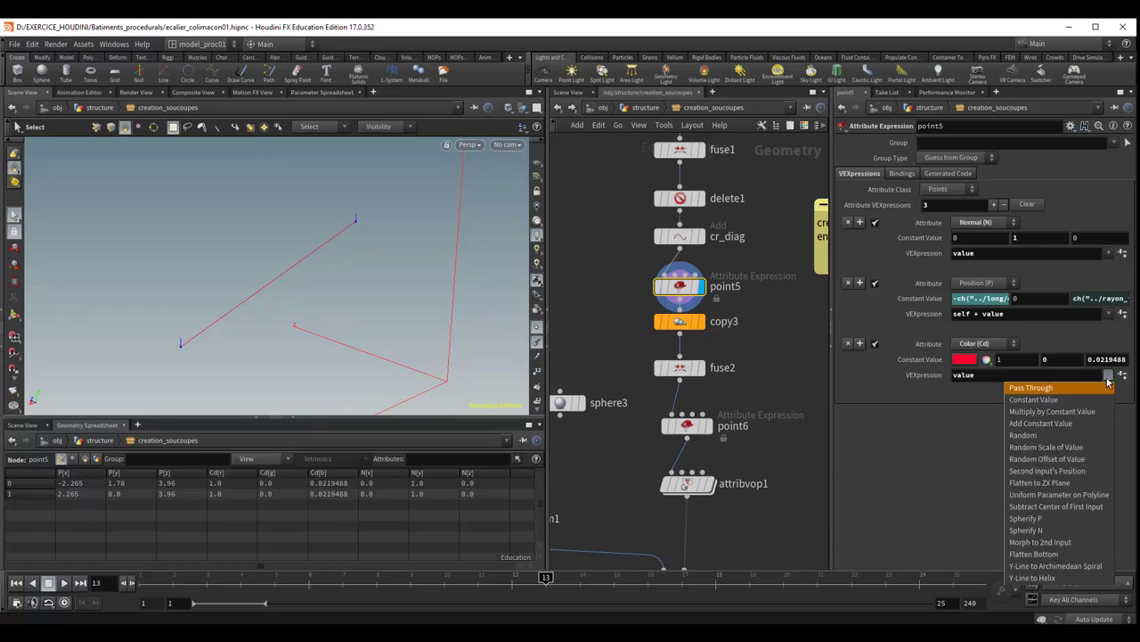
pyautogui.click(1040, 423)
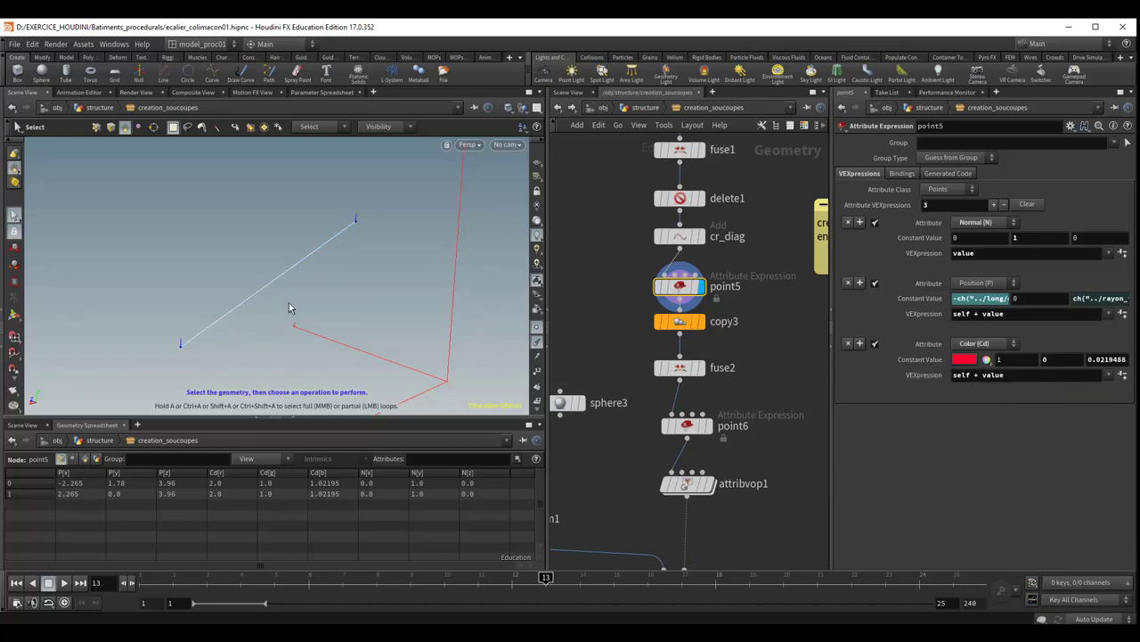
pyautogui.click(975, 375)
pyautogui.write('-')
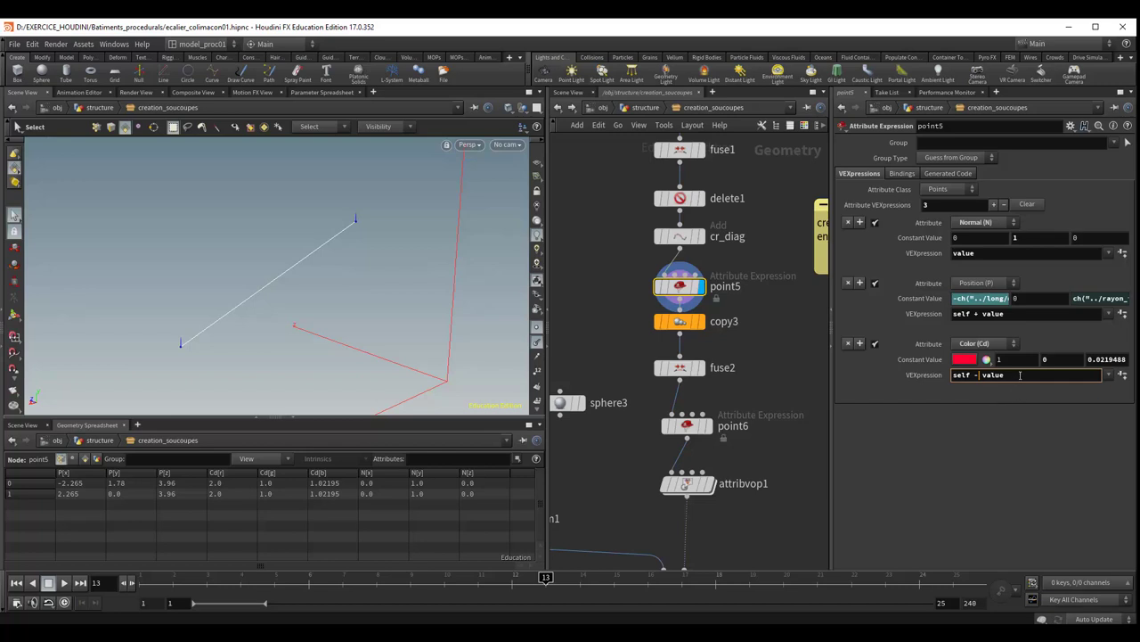
pyautogui.press('Return')
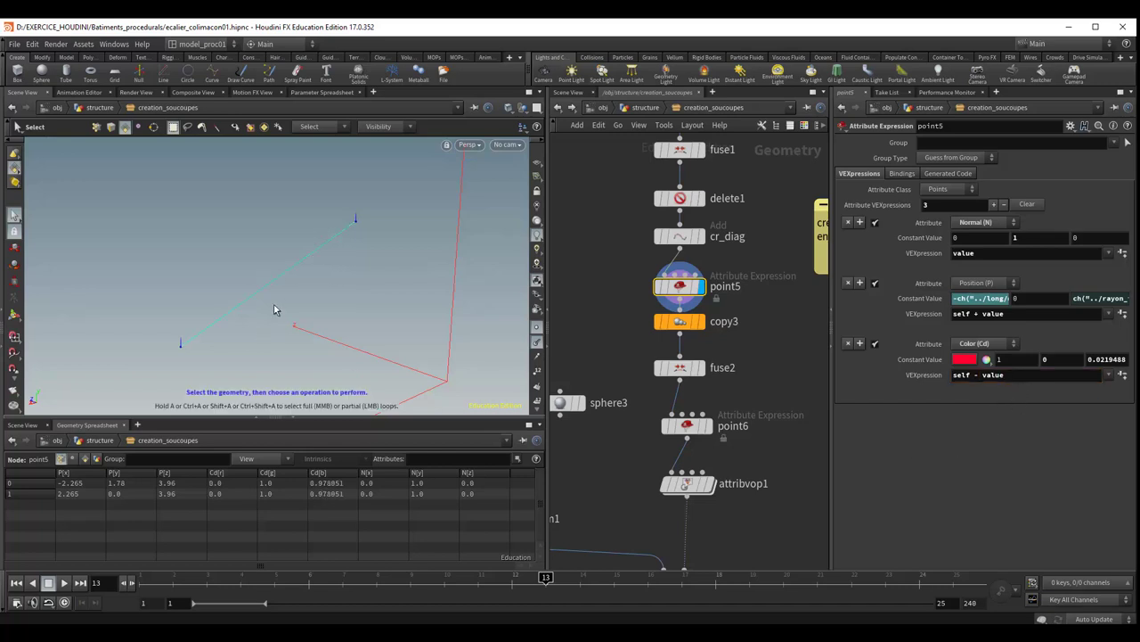
pyautogui.keyDown('alt'); pyautogui.moveTo(334, 291); pyautogui.dragTo(367, 292); pyautogui.keyUp('alt')
# Set the Cd constant to green (0.30, 1, 0.22), leaving the points purple.
pyautogui.click(965, 359)
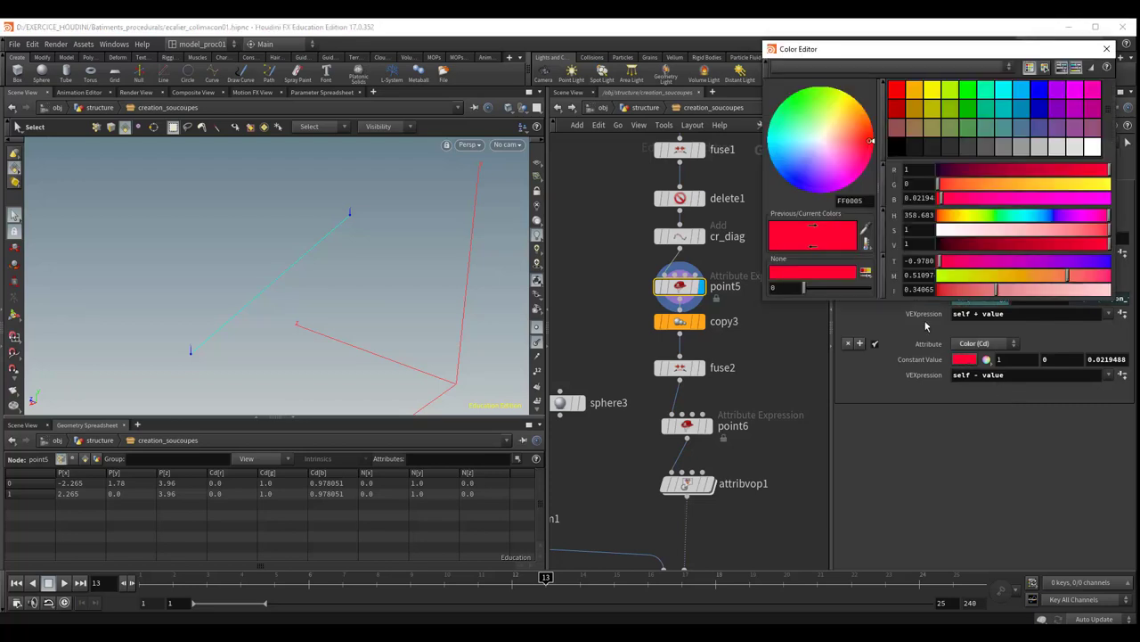
pyautogui.moveTo(806, 117); pyautogui.dragTo(805, 105)
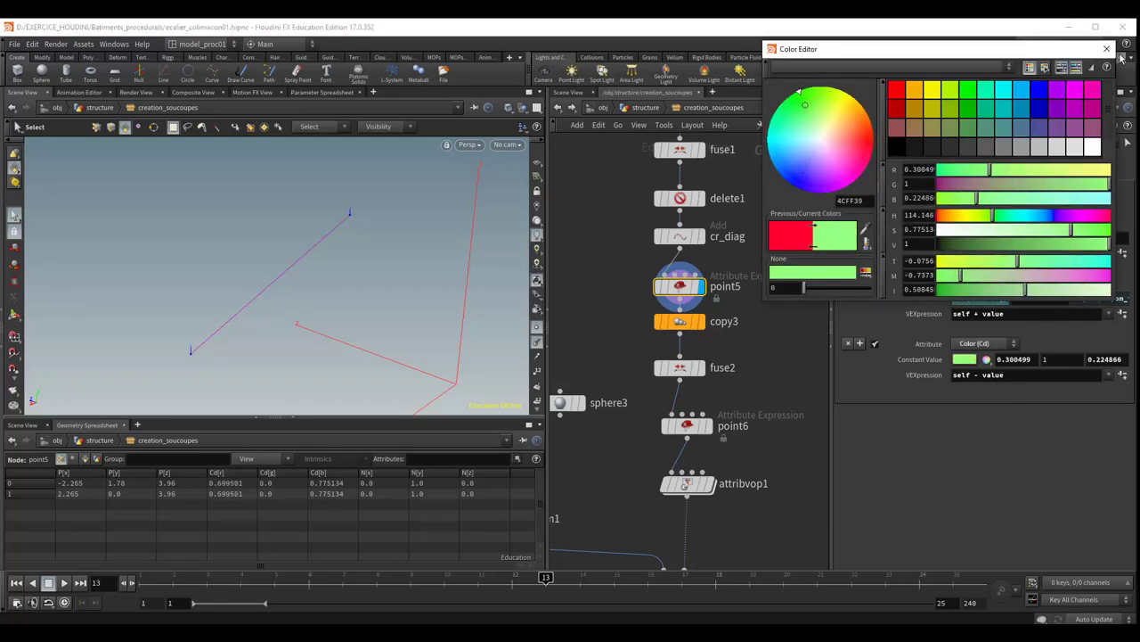
pyautogui.click(1106, 48)
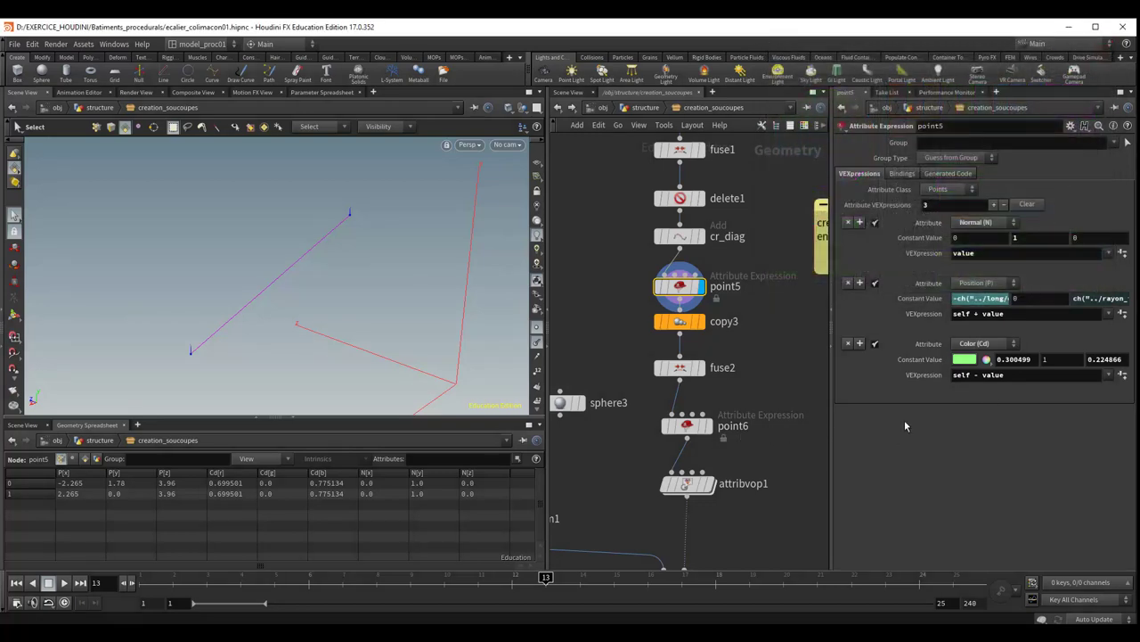
pyautogui.moveTo(354, 321)
pyautogui.keyDown('alt'); pyautogui.mouseDown()
pyautogui.moveTo(390, 294)
pyautogui.moveTo(318, 300)
pyautogui.mouseUp(); pyautogui.keyUp('alt')
pyautogui.click(1109, 376)
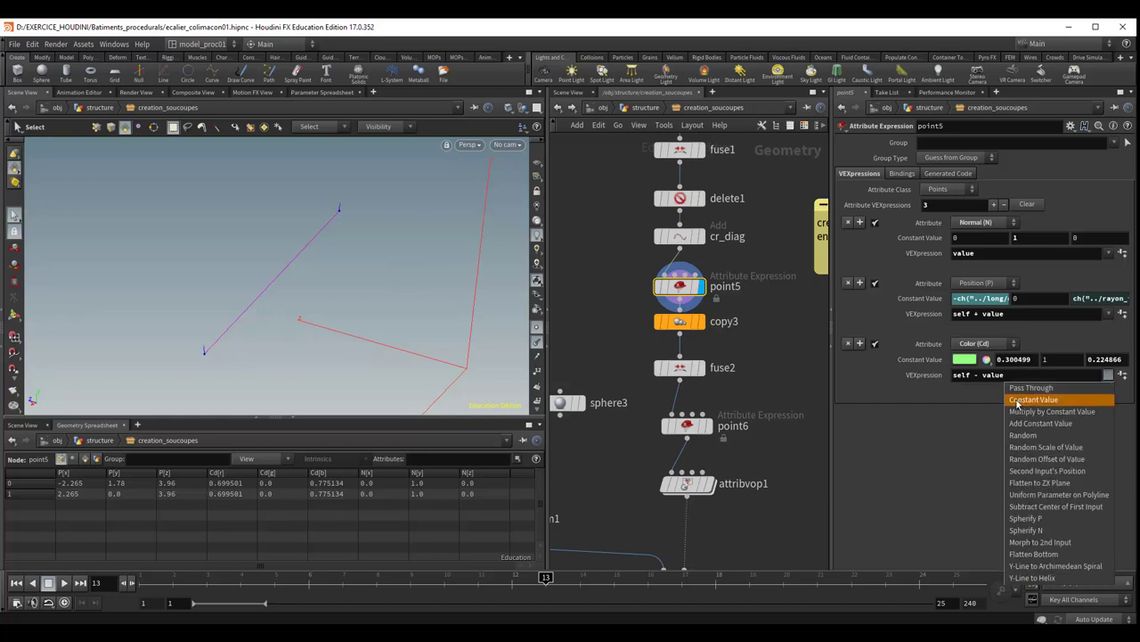
pyautogui.click(1035, 436)
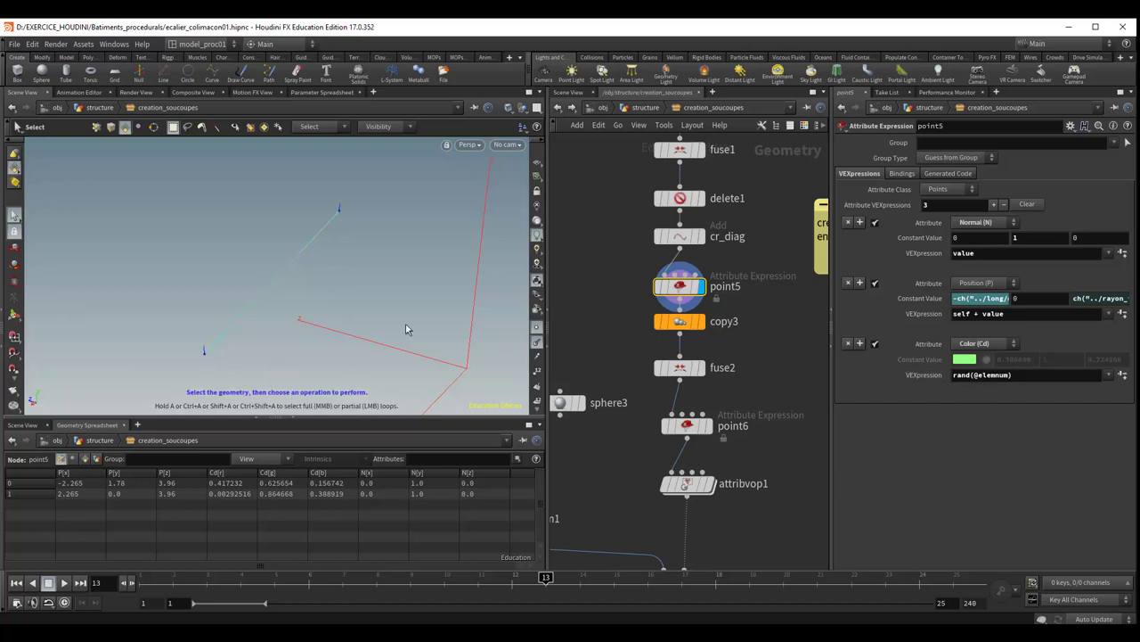
pyautogui.press('Escape')
pyautogui.moveTo(239, 354); pyautogui.dragTo(219, 356)
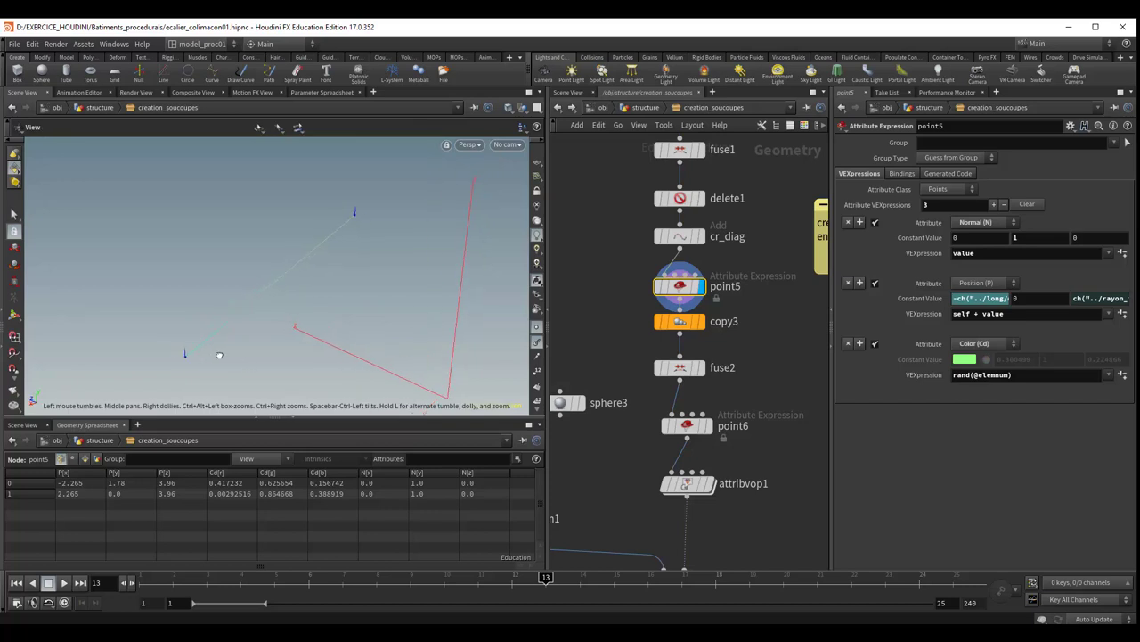
pyautogui.press('s')
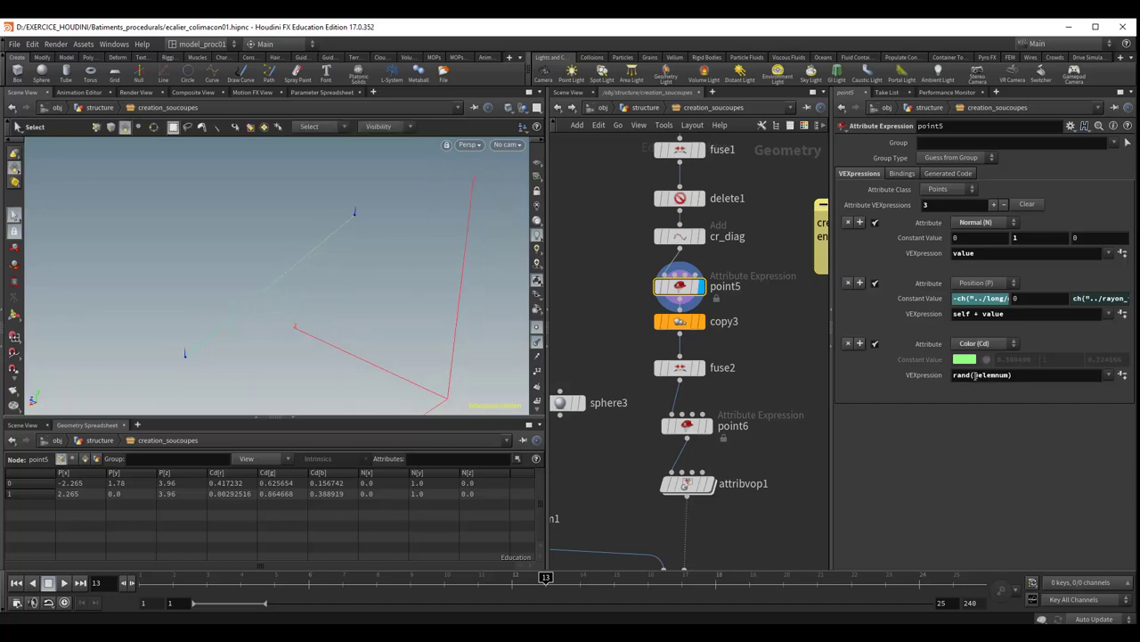
pyautogui.click(973, 375)
pyautogui.write('10*')
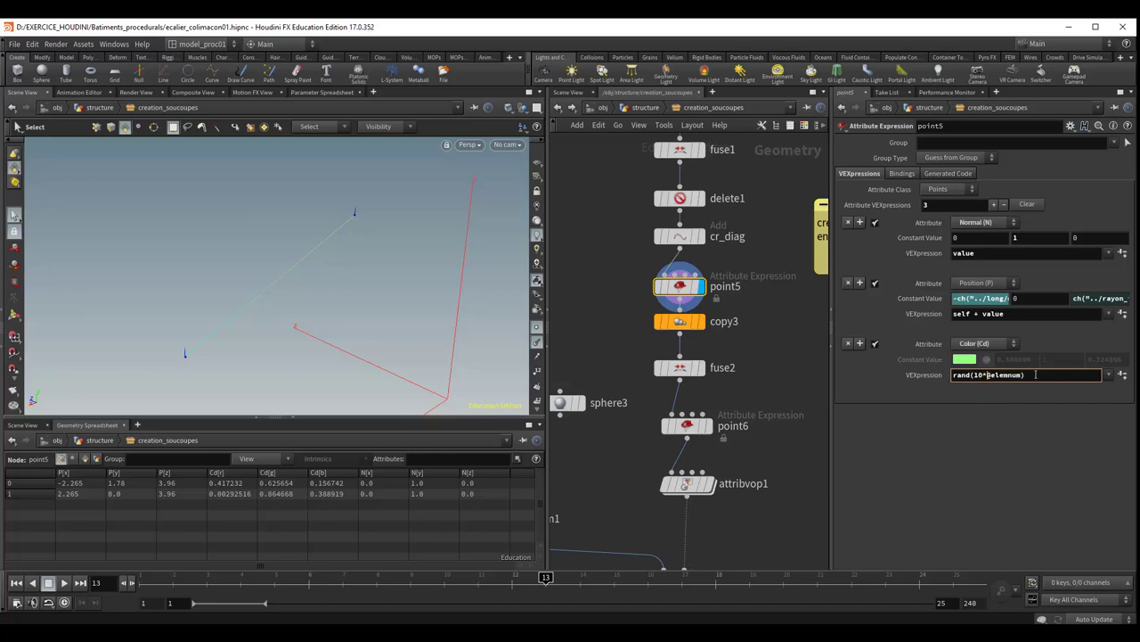
pyautogui.press('Return')
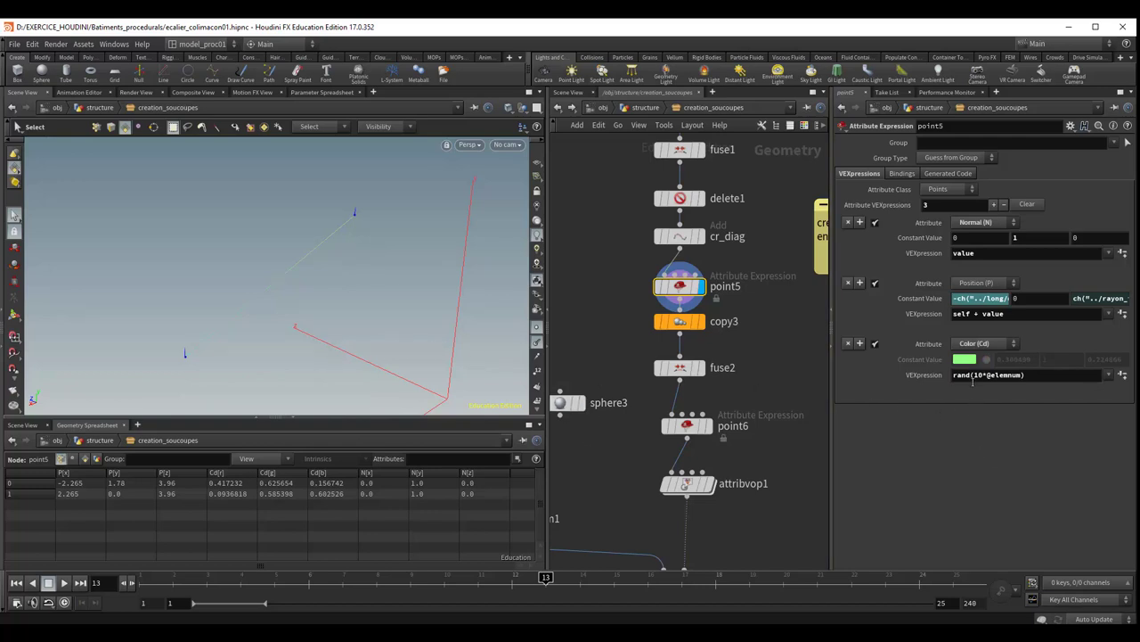
# Replace the Cd VEXpression with set(@P.y) so colour follows point height.
pyautogui.click(1108, 375)
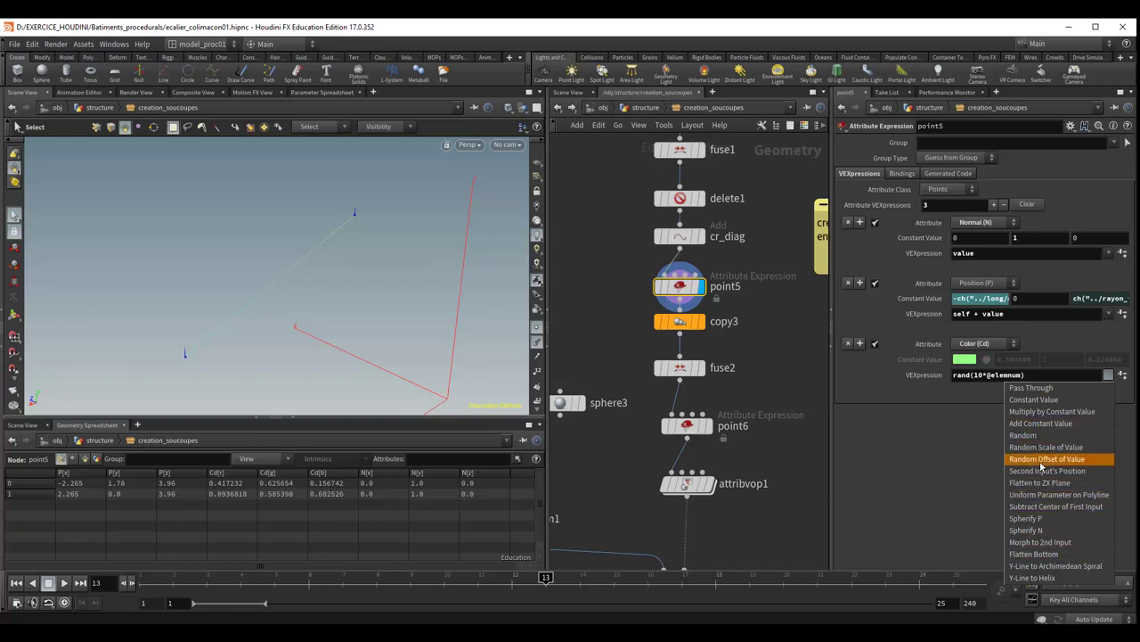
pyautogui.click(962, 436)
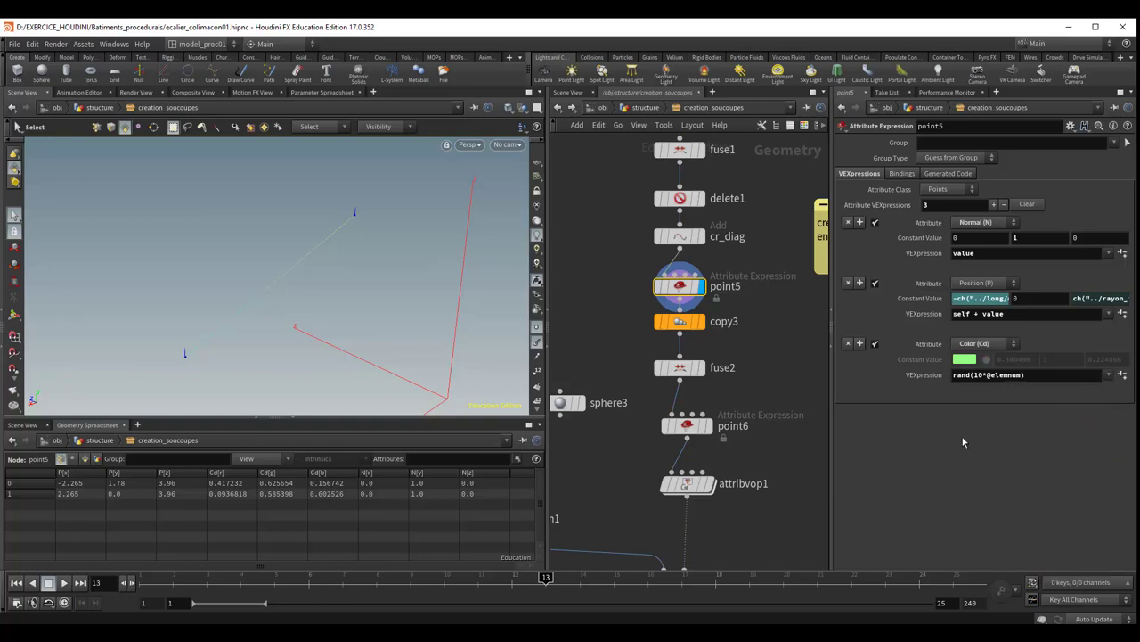
pyautogui.click(1037, 375)
pyautogui.doubleClick(1022, 375)
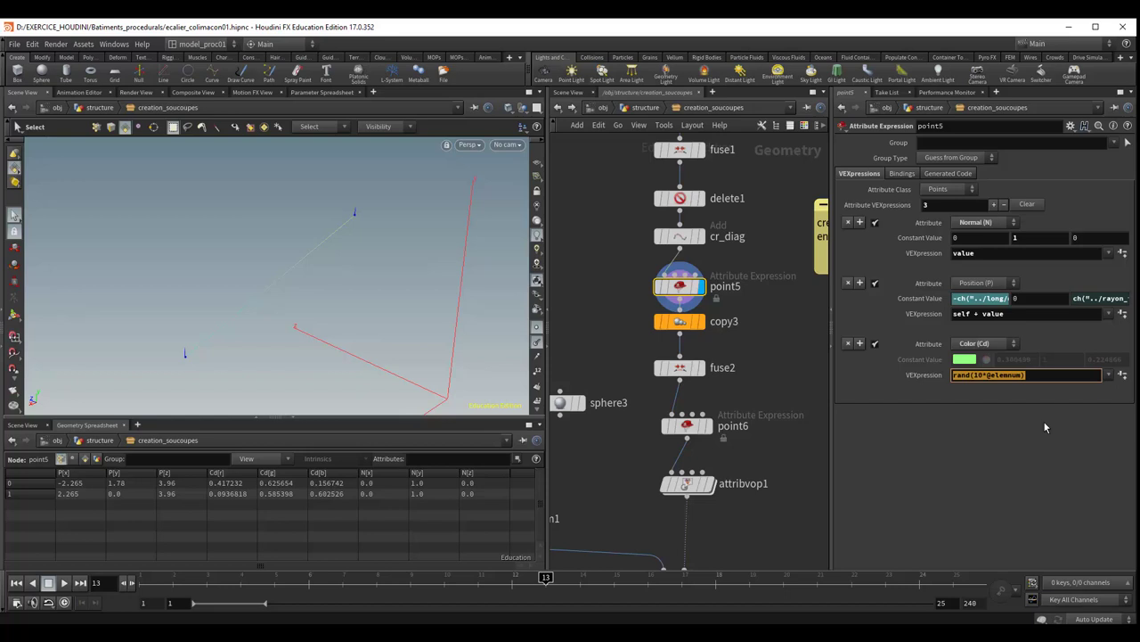
pyautogui.write('s')
pyautogui.write('et(')
pyautogui.write('@')
pyautogui.write('P')
pyautogui.write('.y')
pyautogui.write(')')
pyautogui.press('Return')
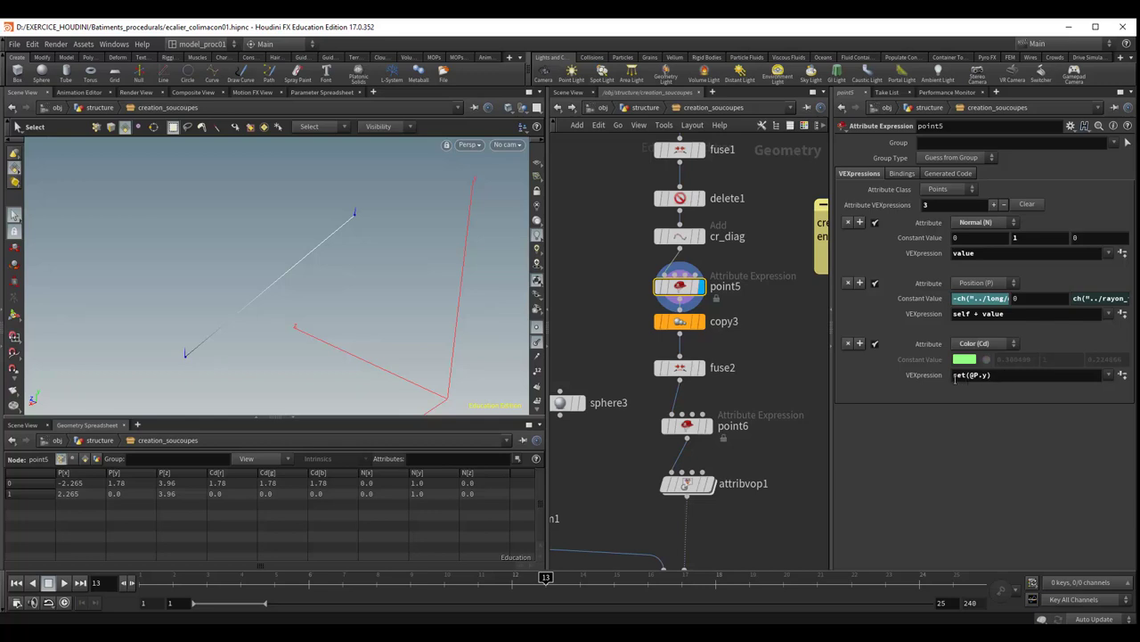
pyautogui.click(1003, 374)
pyautogui.press('Left')
pyautogui.press('BackSpace')
pyautogui.write('x')
pyautogui.write(',')
pyautogui.write('@P.')
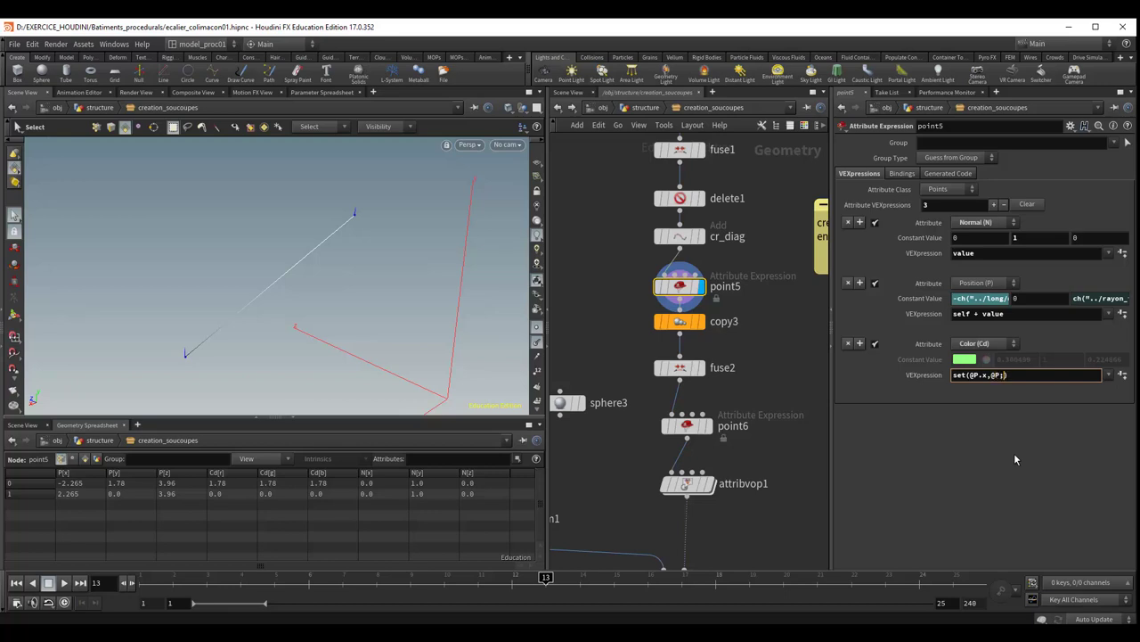
pyautogui.write('y')
pyautogui.press('BackSpace')
pyautogui.press('BackSpace')
pyautogui.write('.')
pyautogui.write('y,')
pyautogui.write('@P')
pyautogui.write('y')
pyautogui.write('/2')
pyautogui.press('Return')
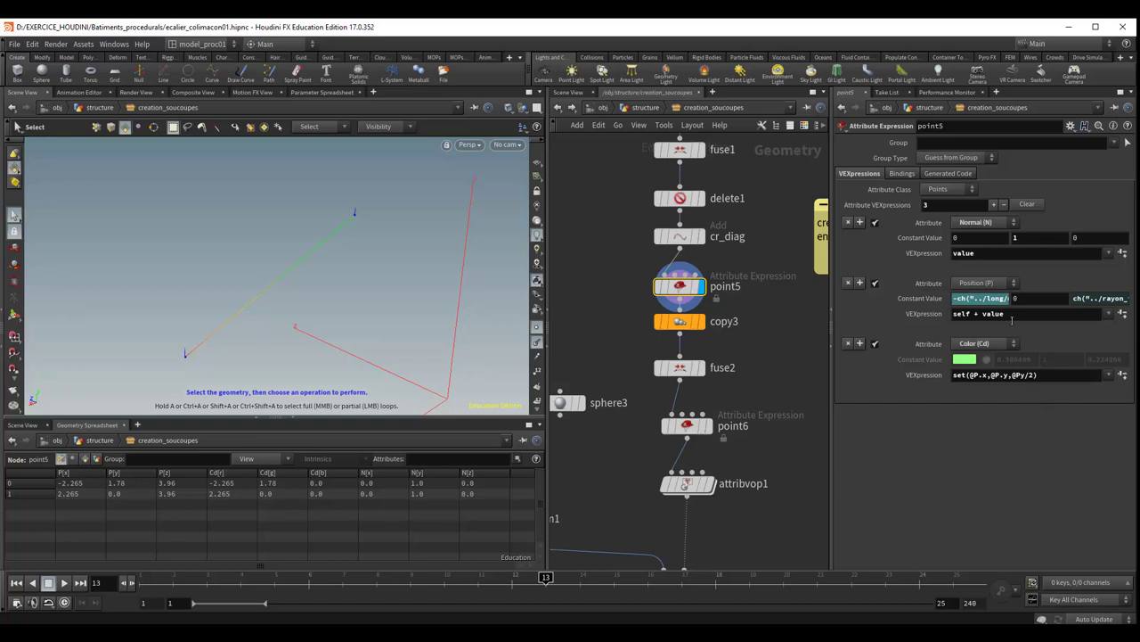
# Try Position Y constant offsets of 0.5 and then 0.2 on point5.
pyautogui.click(1030, 301)
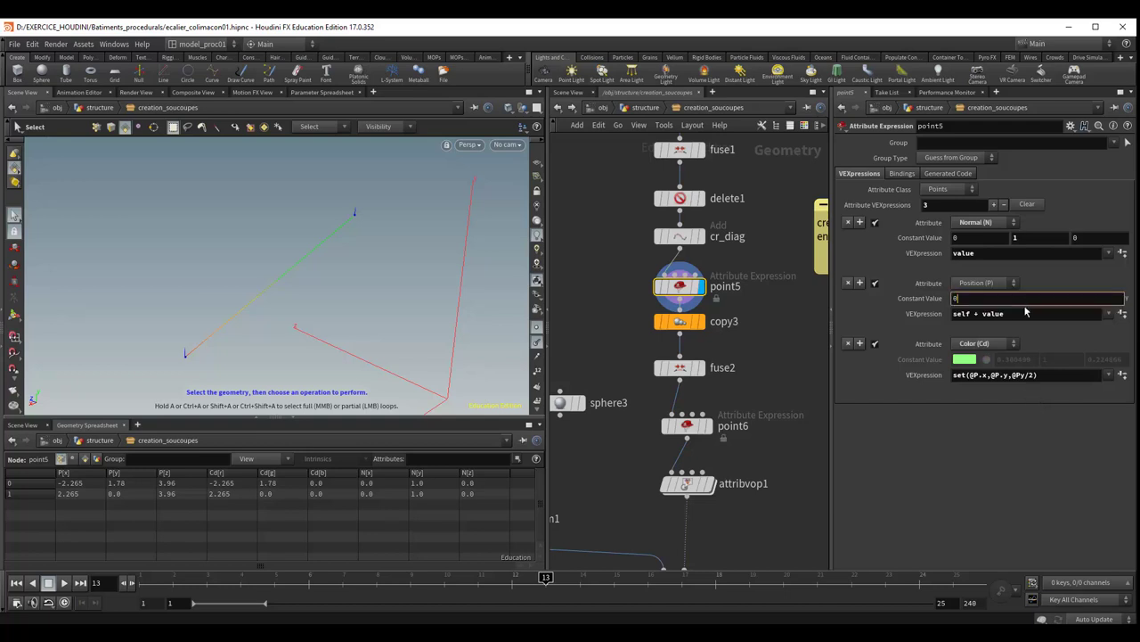
pyautogui.doubleClick(965, 301)
pyautogui.write('0.5')
pyautogui.press('Return')
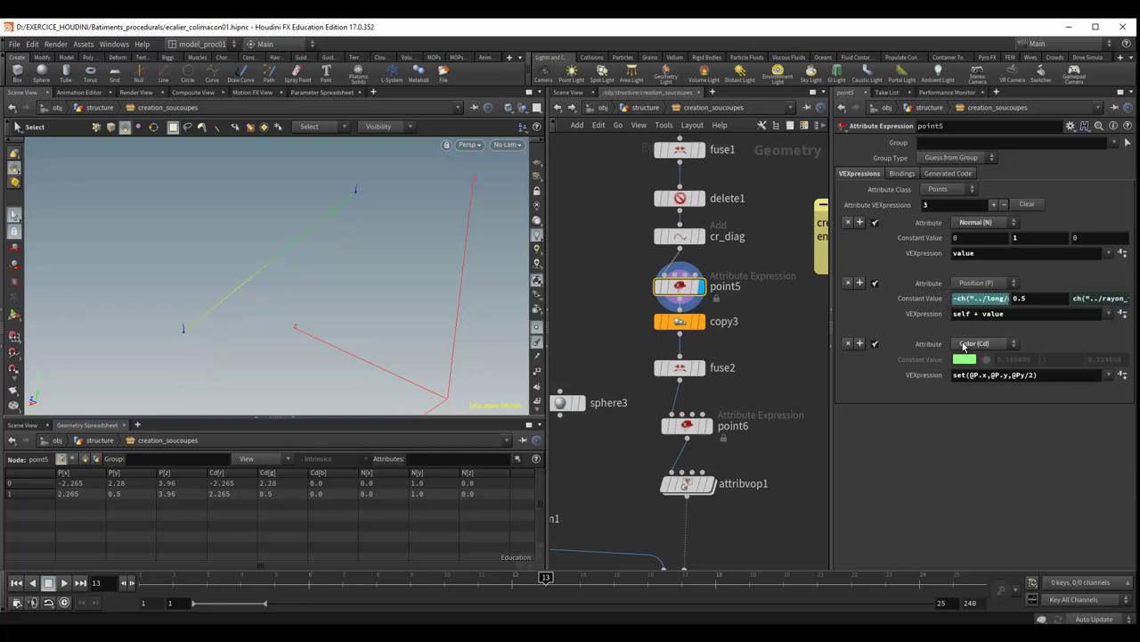
pyautogui.click(1008, 301)
pyautogui.write('0')
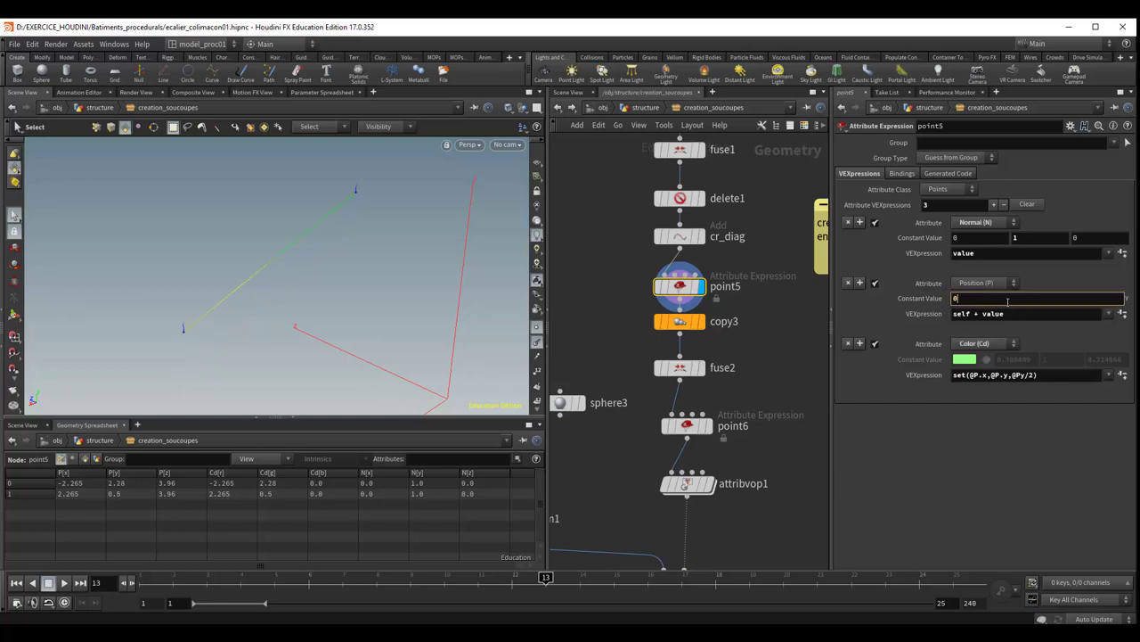
pyautogui.write('.2')
pyautogui.press('Return')
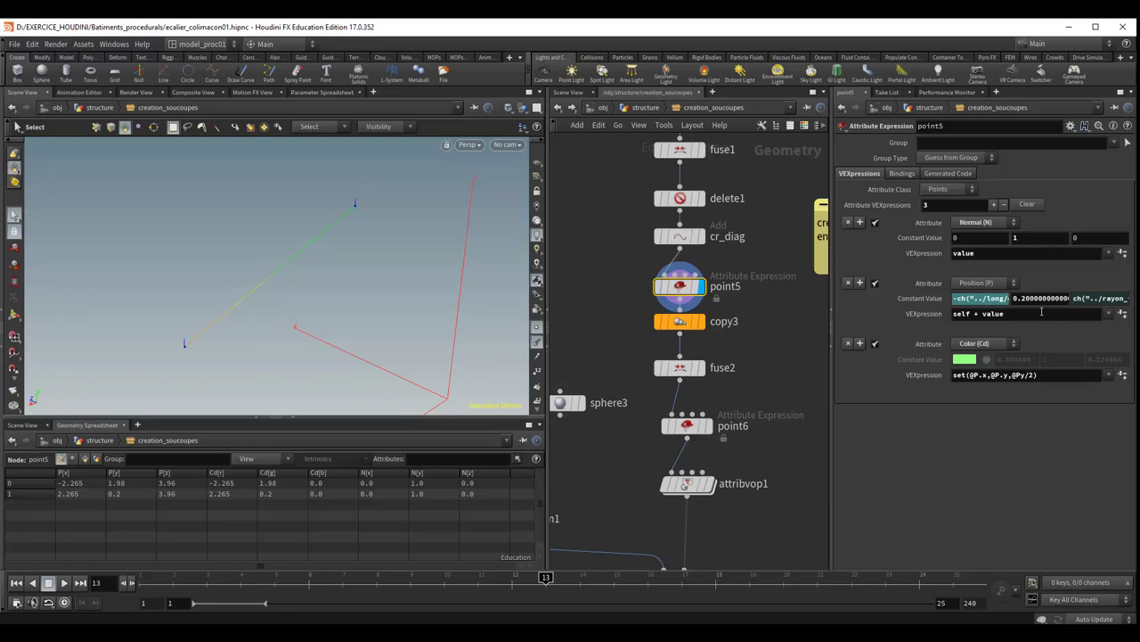
# Reset the Y offset to 0 and disable the Color (Cd) expression.
pyautogui.click(1030, 302)
pyautogui.moveTo(1033, 301); pyautogui.dragTo(949, 303)
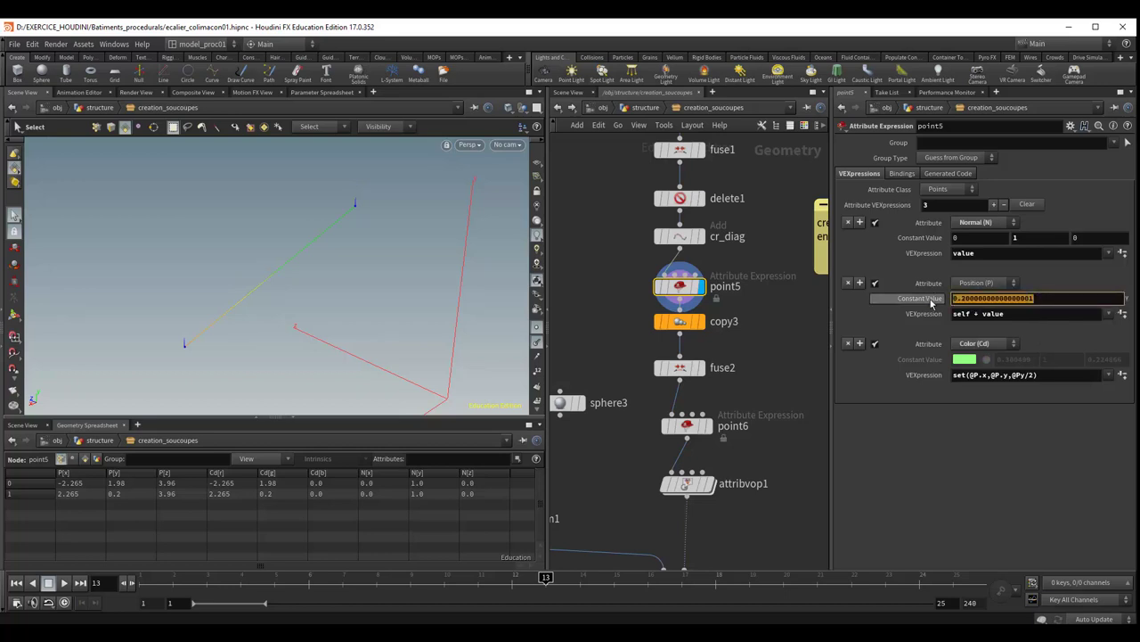
pyautogui.write('0')
pyautogui.press('Return')
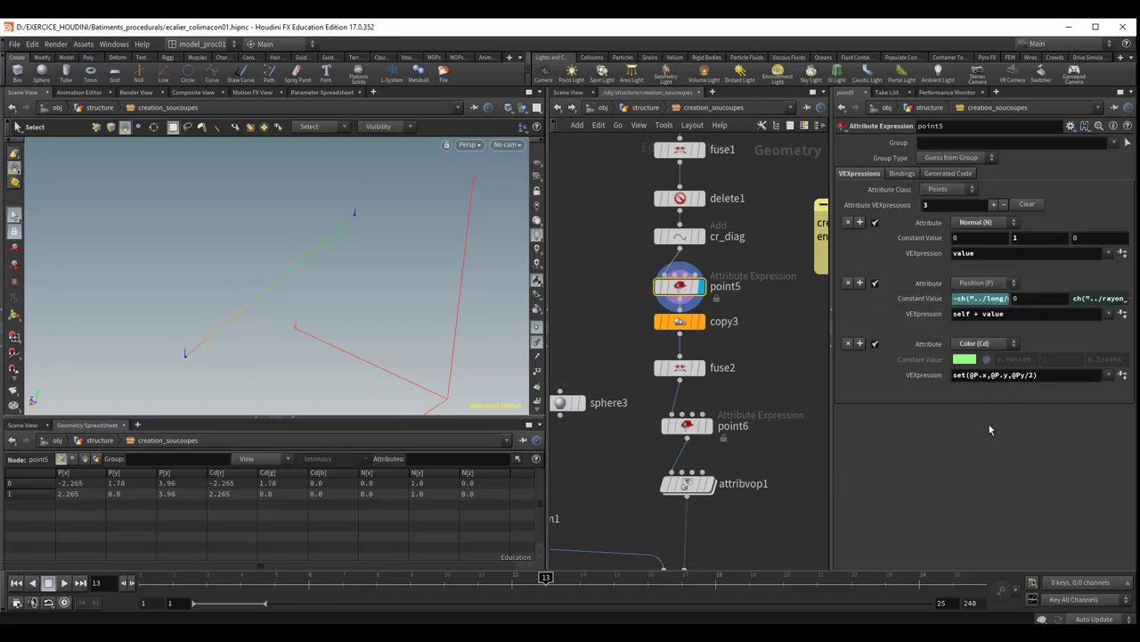
pyautogui.click(875, 343)
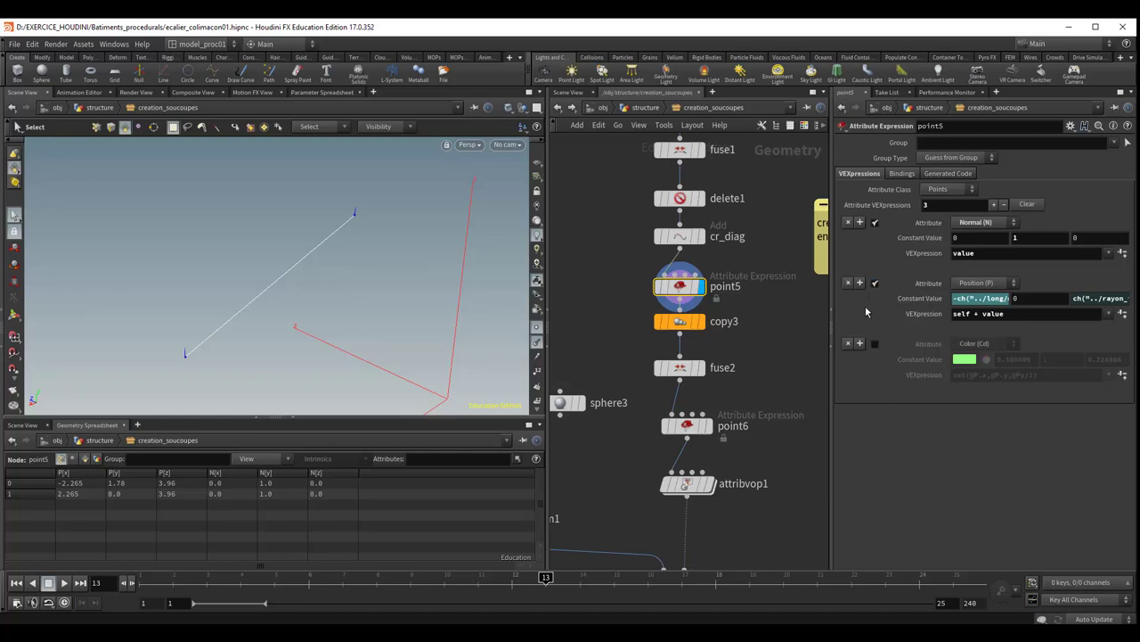
# Keep the Cd expression off and tidy point6 and copy3 positions in the network.
pyautogui.click(875, 346)
pyautogui.click(876, 347)
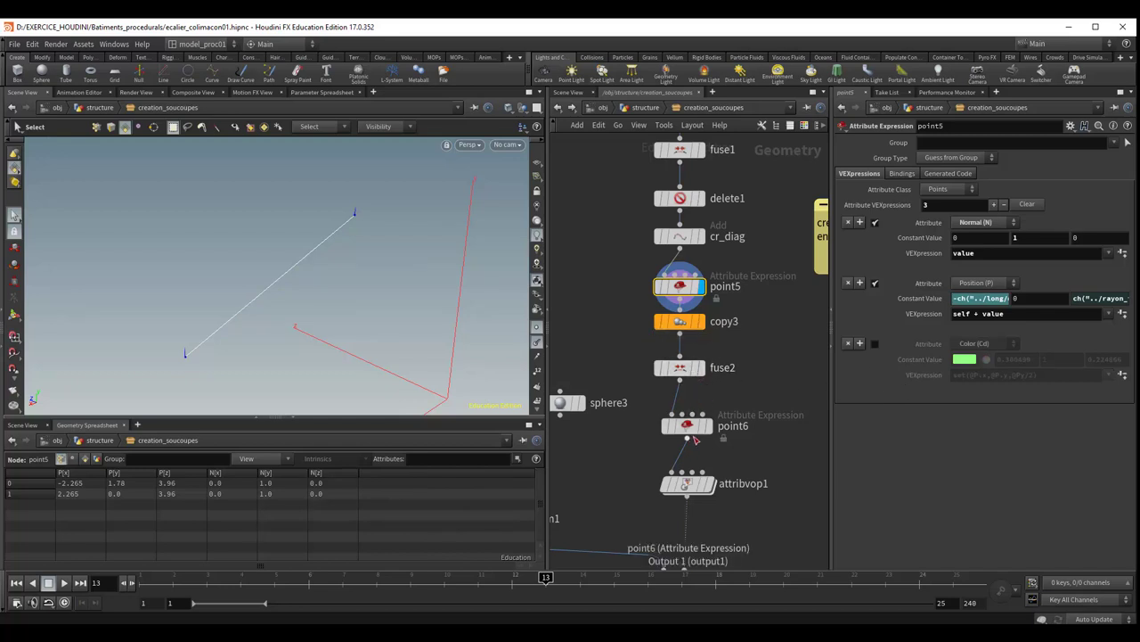
pyautogui.moveTo(696, 436); pyautogui.dragTo(703, 434)
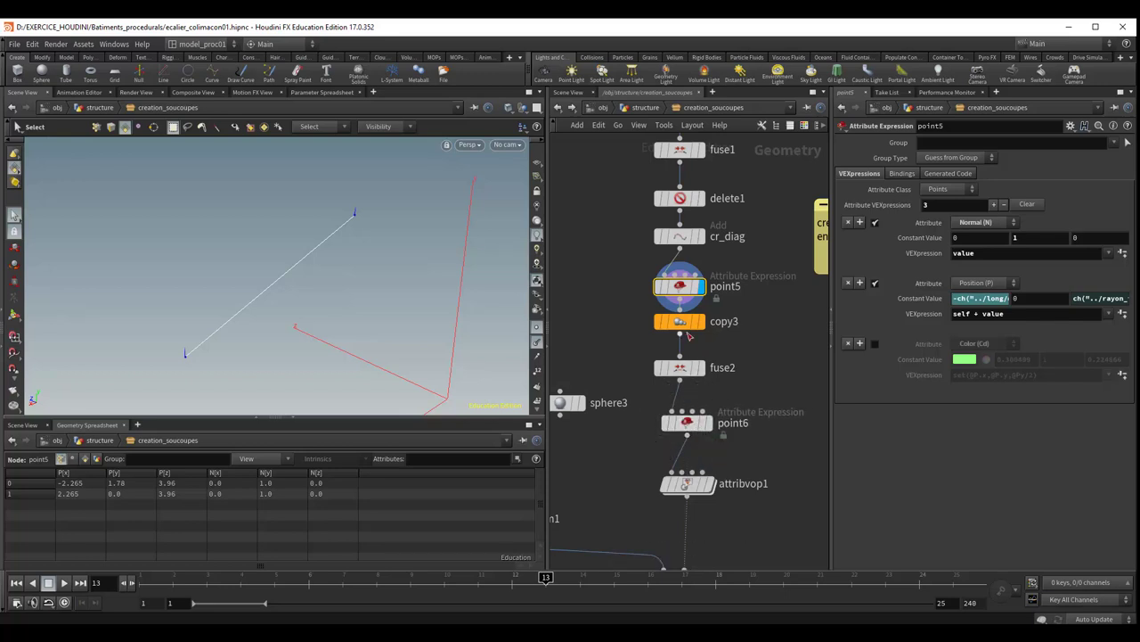
pyautogui.moveTo(702, 323); pyautogui.dragTo(704, 342)
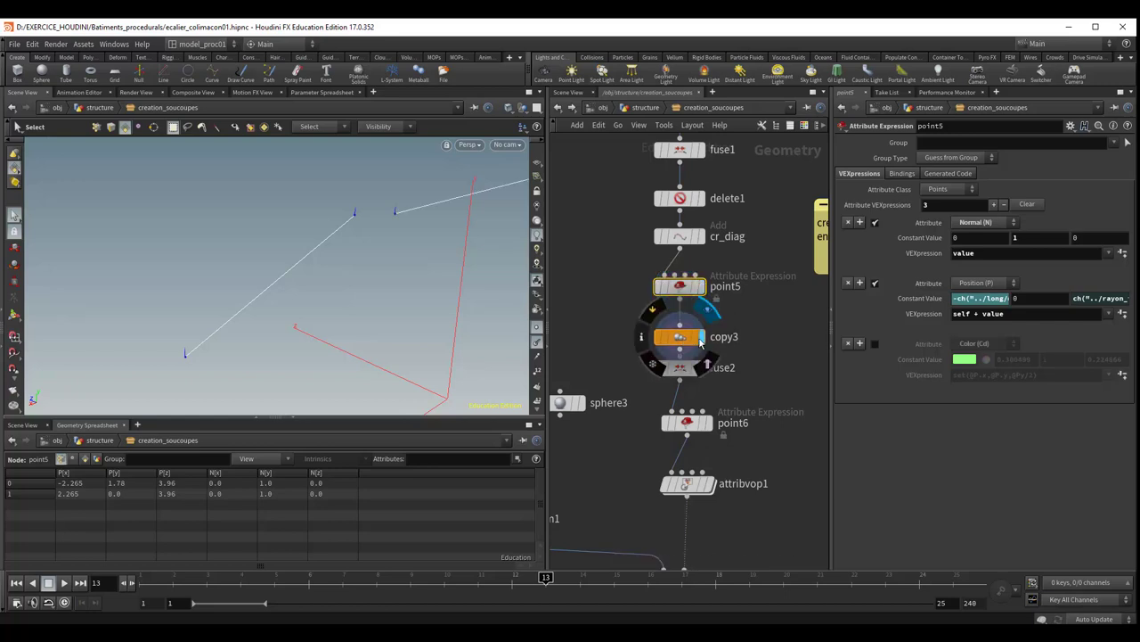
# View the zigzag staircase path, then select point6 to show its Normal and poids expressions.
pyautogui.press('Escape')
pyautogui.moveTo(356, 329)
pyautogui.mouseDown()
pyautogui.moveTo(400, 354)
pyautogui.moveTo(484, 339)
pyautogui.mouseUp()
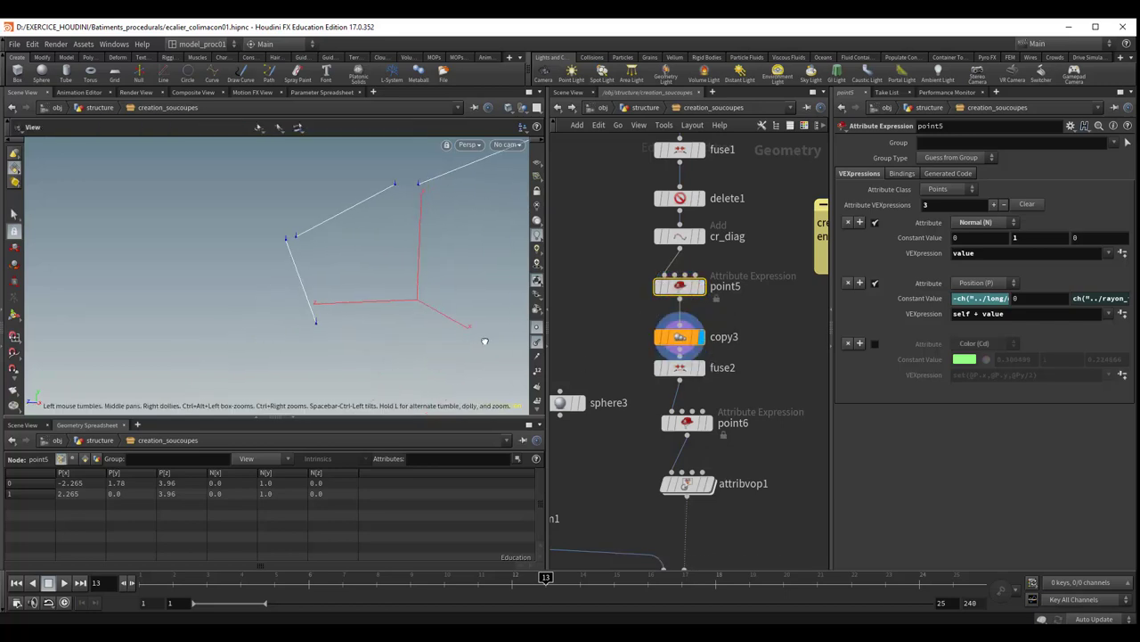
pyautogui.press('s')
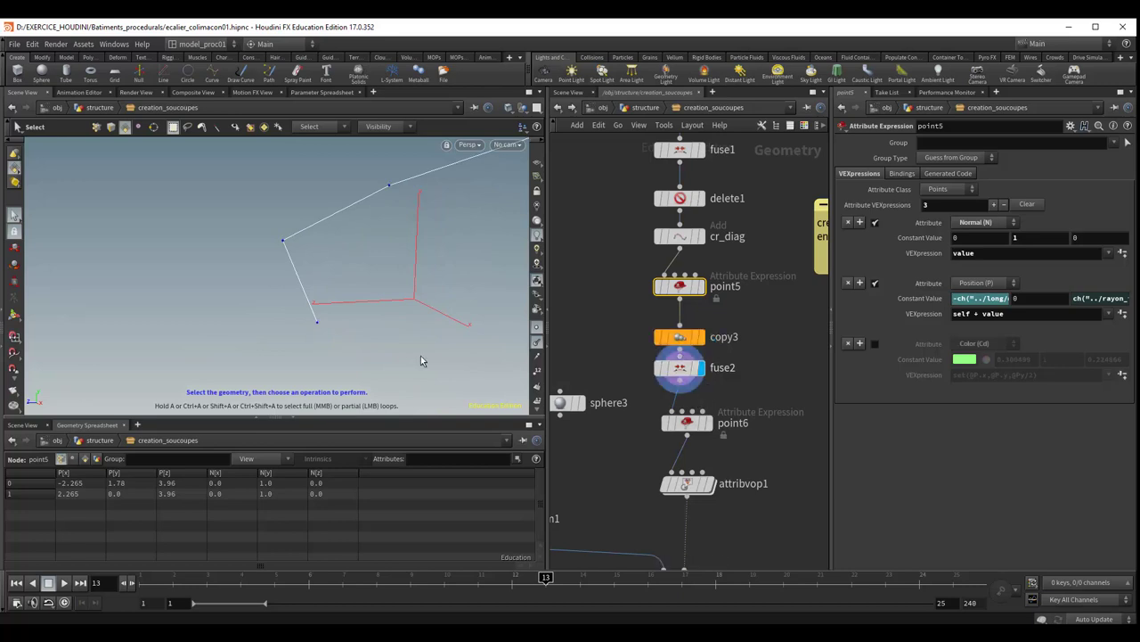
pyautogui.press('Escape')
pyautogui.moveTo(420, 355)
pyautogui.mouseDown()
pyautogui.moveTo(410, 385)
pyautogui.moveTo(422, 354)
pyautogui.moveTo(377, 326)
pyautogui.moveTo(450, 346)
pyautogui.moveTo(419, 372)
pyautogui.moveTo(435, 354)
pyautogui.mouseUp()
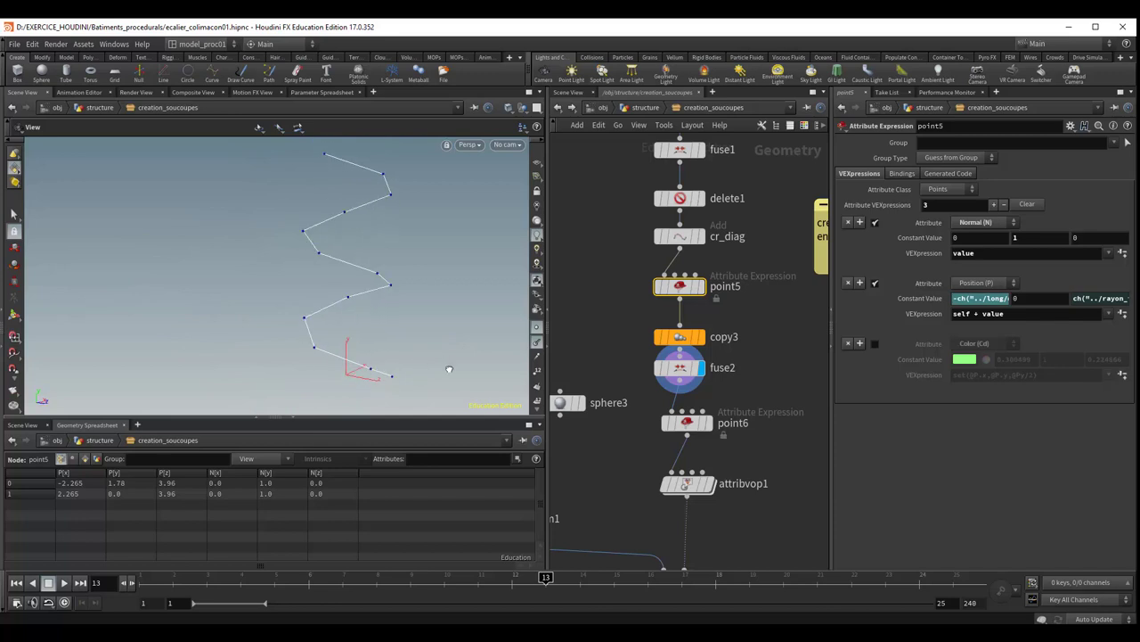
pyautogui.press('s')
pyautogui.click(688, 424)
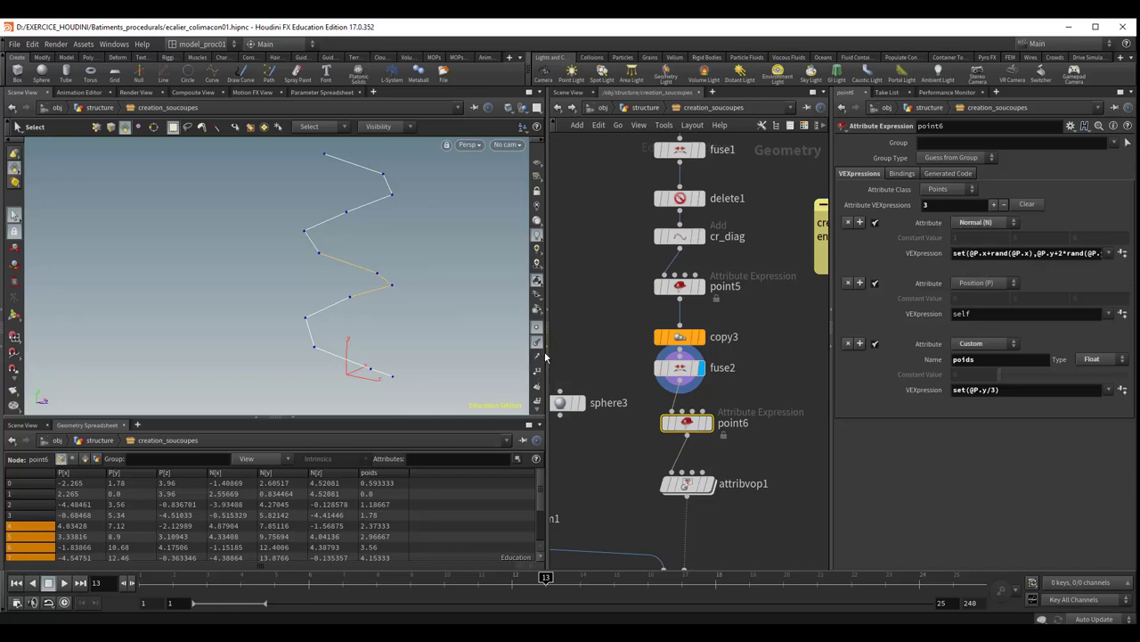
# Display point6's output and orbit the staircase path to inspect each point's normal.
pyautogui.click(708, 423)
pyautogui.moveTo(470, 330)
pyautogui.mouseDown()
pyautogui.moveTo(301, 330)
pyautogui.moveTo(386, 346)
pyautogui.moveTo(346, 319)
pyautogui.moveTo(361, 294)
pyautogui.mouseUp()
pyautogui.press('s')
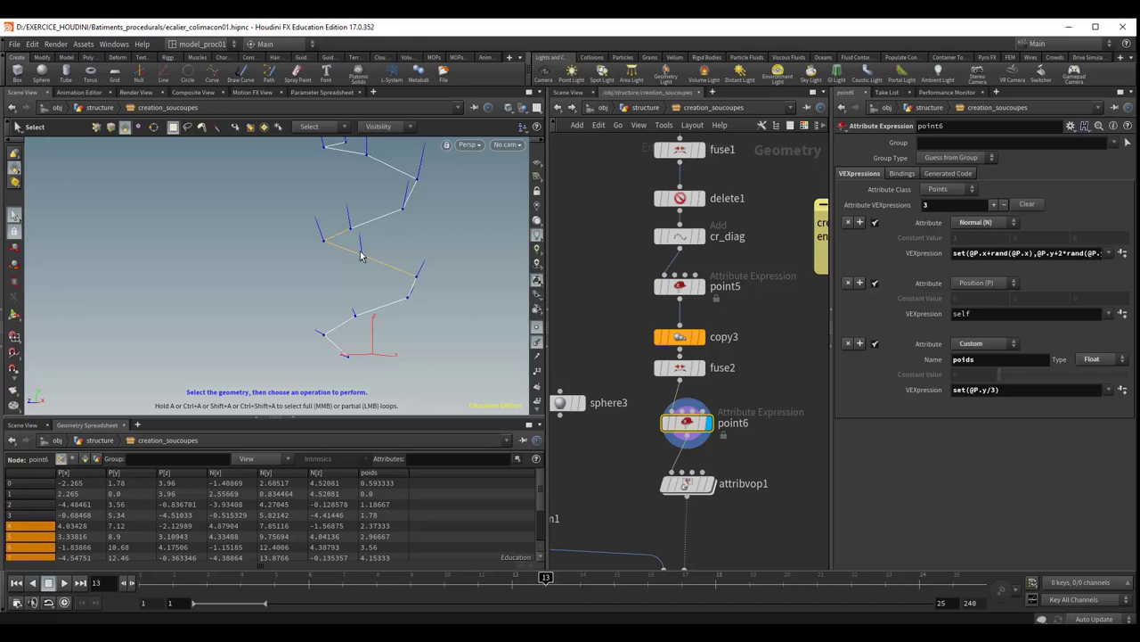
pyautogui.press('Escape')
pyautogui.moveTo(377, 273); pyautogui.dragTo(277, 300)
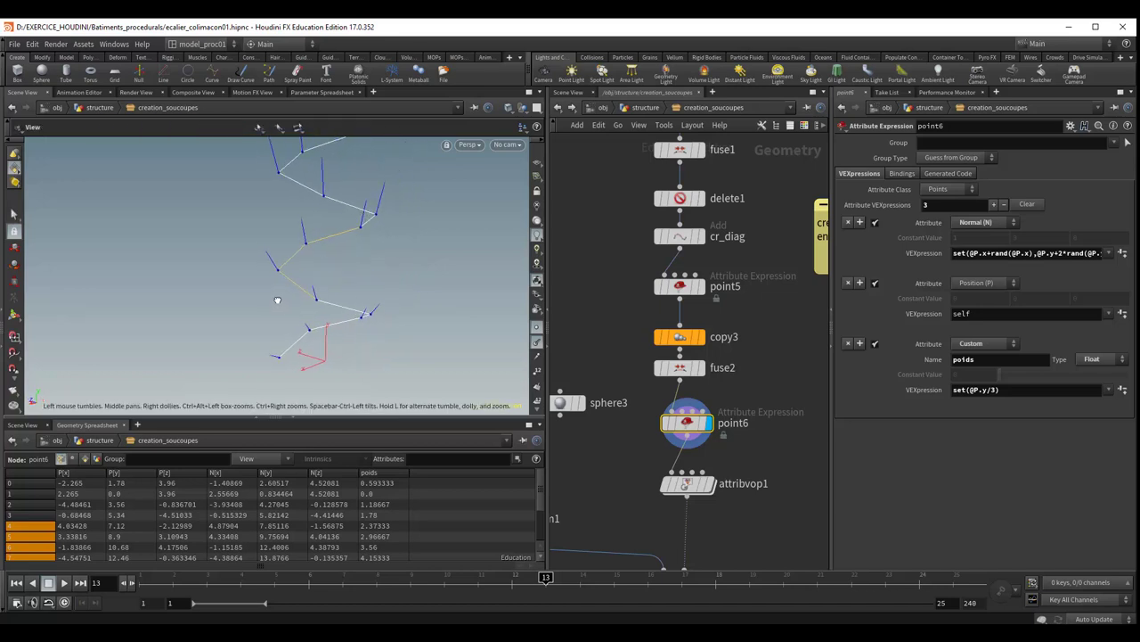
pyautogui.press('s')
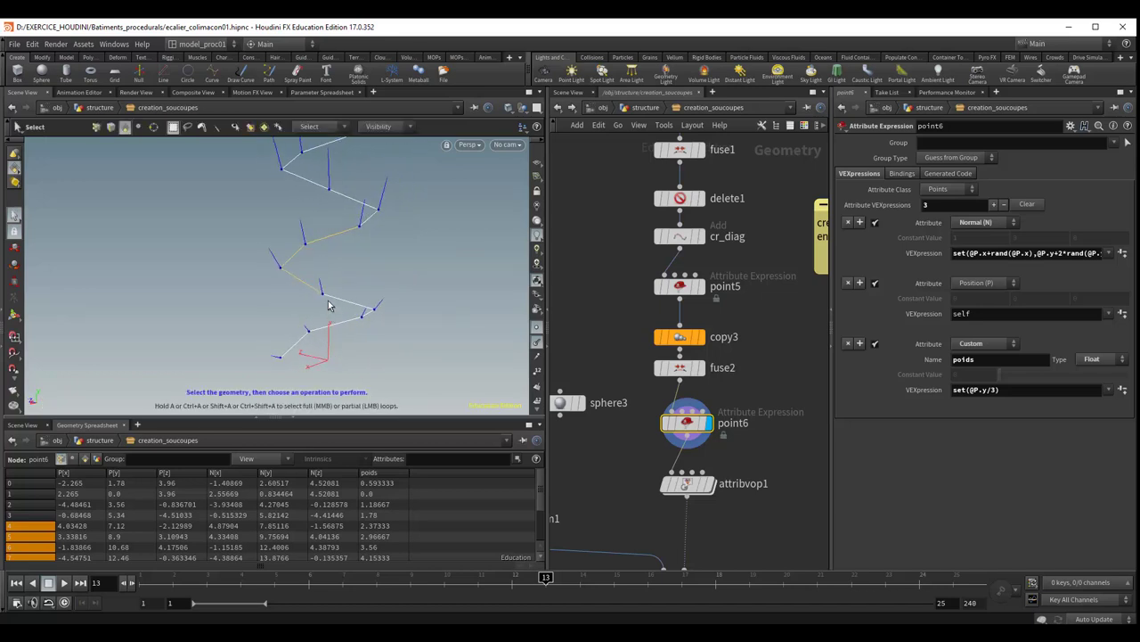
pyautogui.press('Escape')
pyautogui.moveTo(333, 356); pyautogui.dragTo(366, 347)
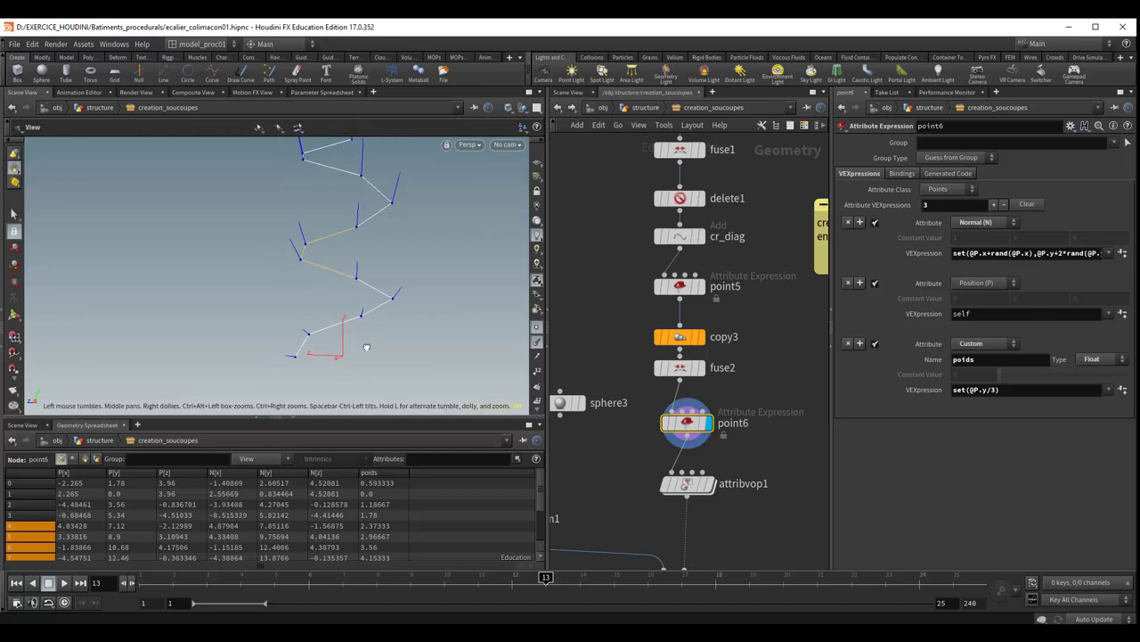
pyautogui.press('s')
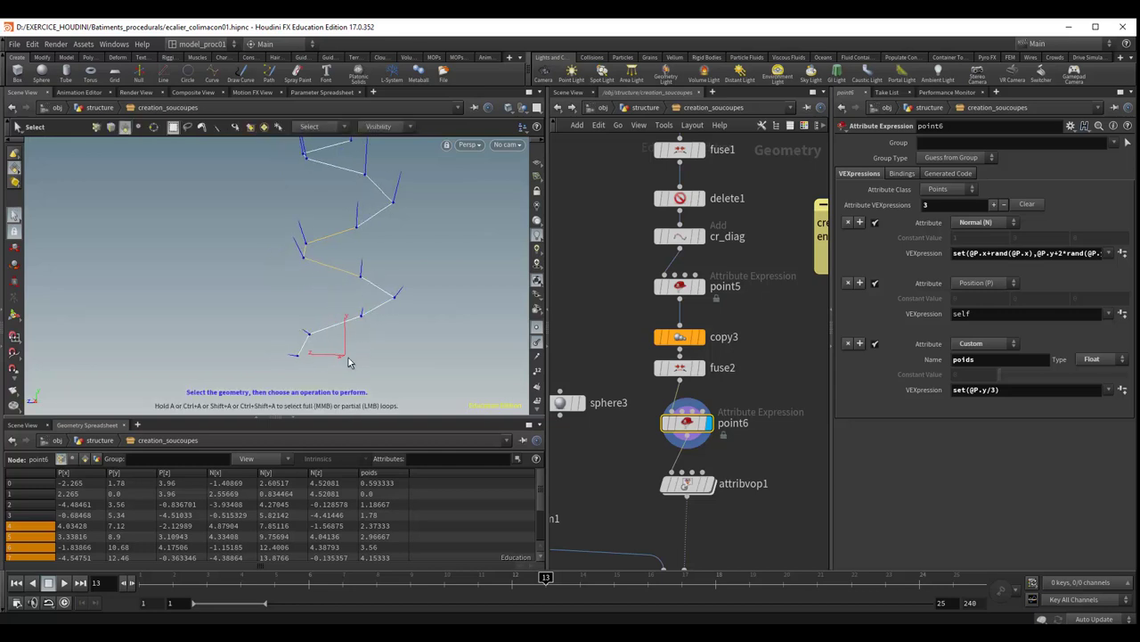
# Keep orbiting around the normals, finishing with a view of the path from above.
pyautogui.press('Escape')
pyautogui.moveTo(348, 362); pyautogui.dragTo(420, 368)
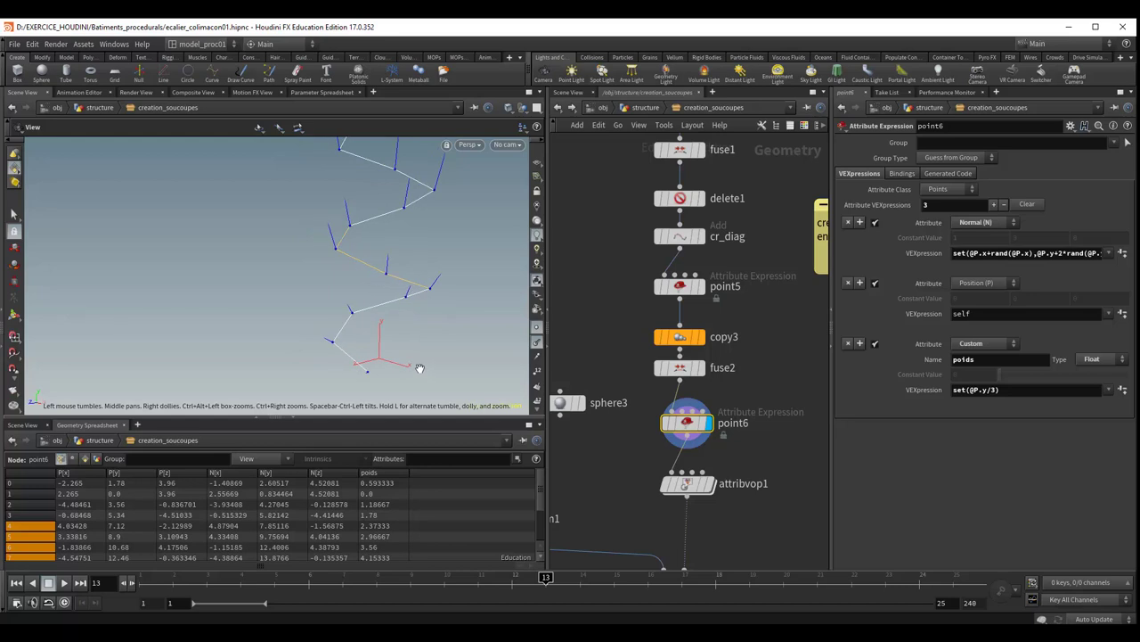
pyautogui.press('s')
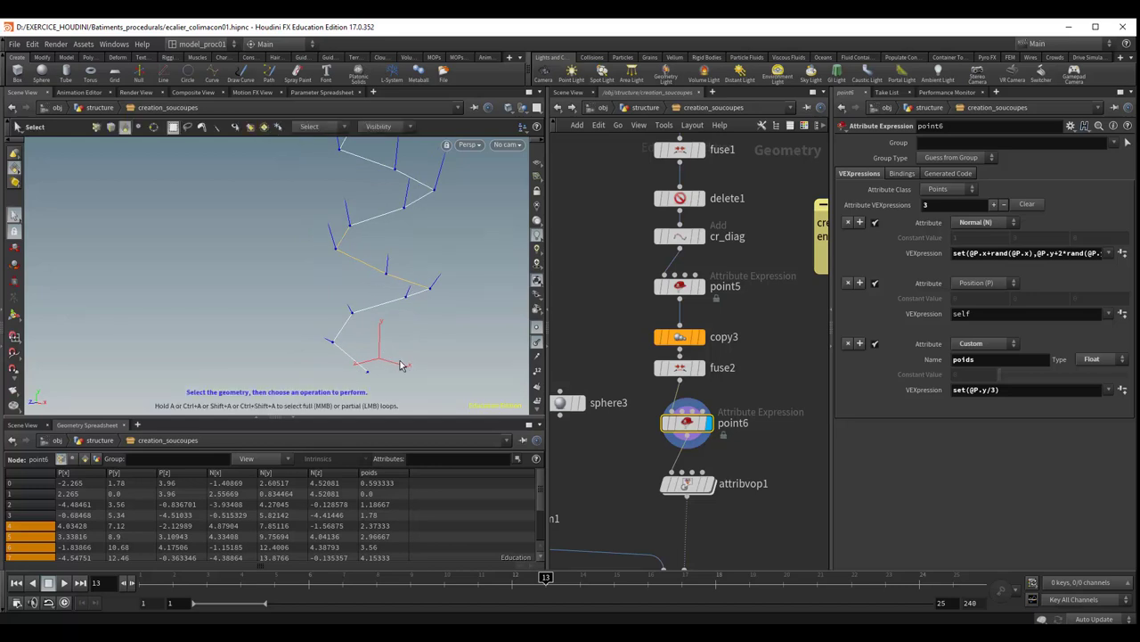
pyautogui.press('Escape')
pyautogui.moveTo(436, 346)
pyautogui.mouseDown()
pyautogui.moveTo(415, 357)
pyautogui.moveTo(422, 371)
pyautogui.mouseUp()
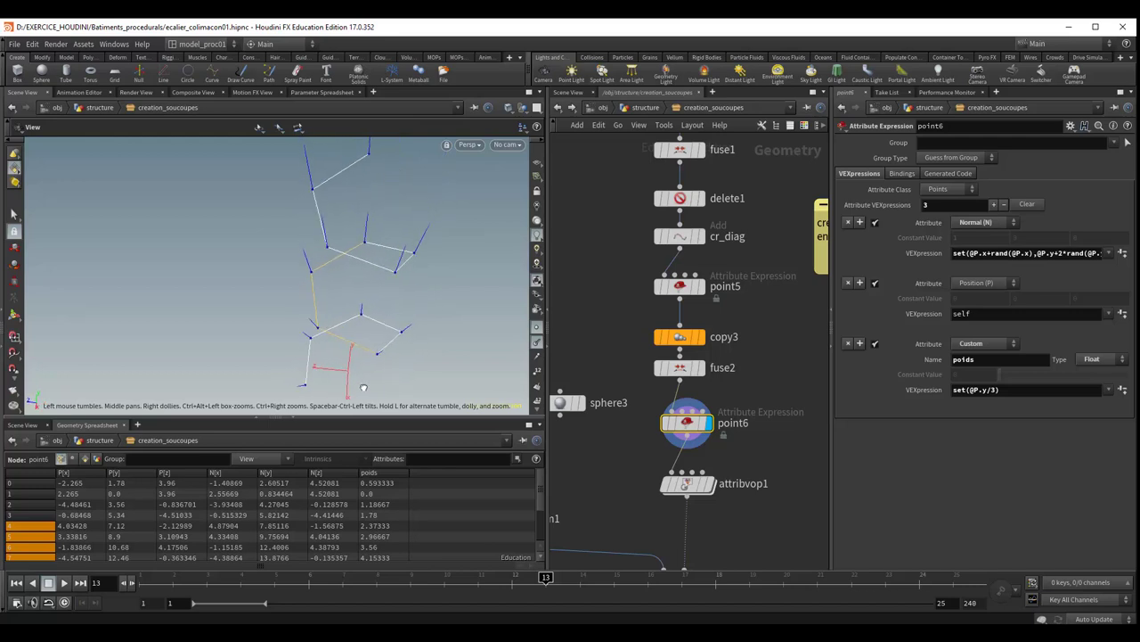
pyautogui.press('s')
pyautogui.press('Escape')
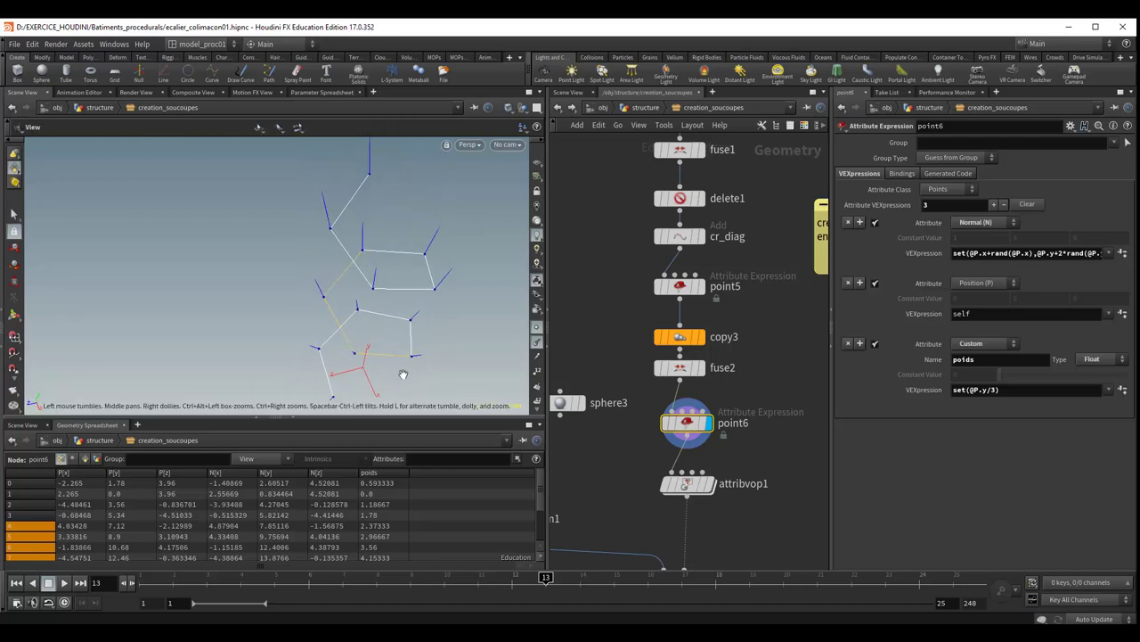
pyautogui.moveTo(400, 377); pyautogui.dragTo(416, 339)
pyautogui.press('s')
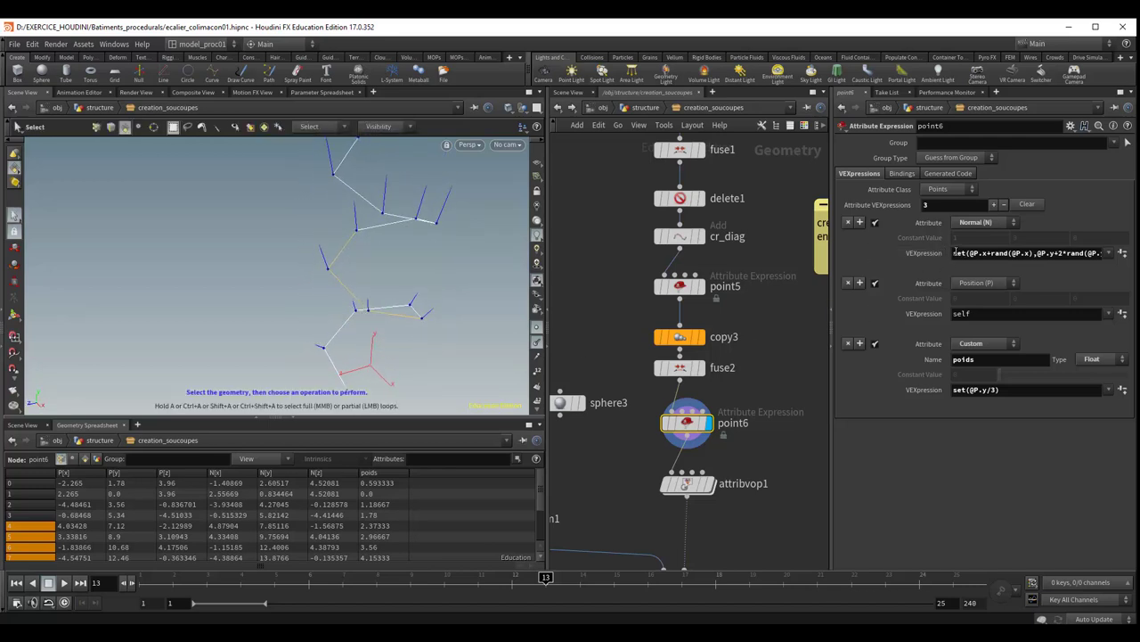
pyautogui.click(955, 253)
pyautogui.write('-')
pyautogui.press('Return')
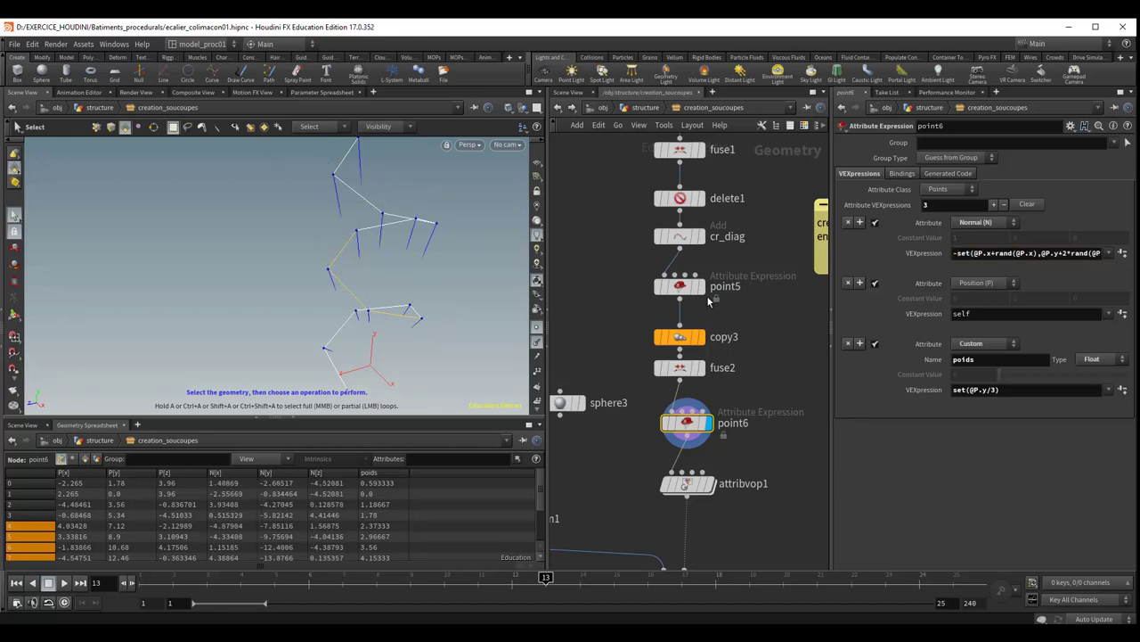
pyautogui.moveTo(453, 326); pyautogui.dragTo(346, 357)
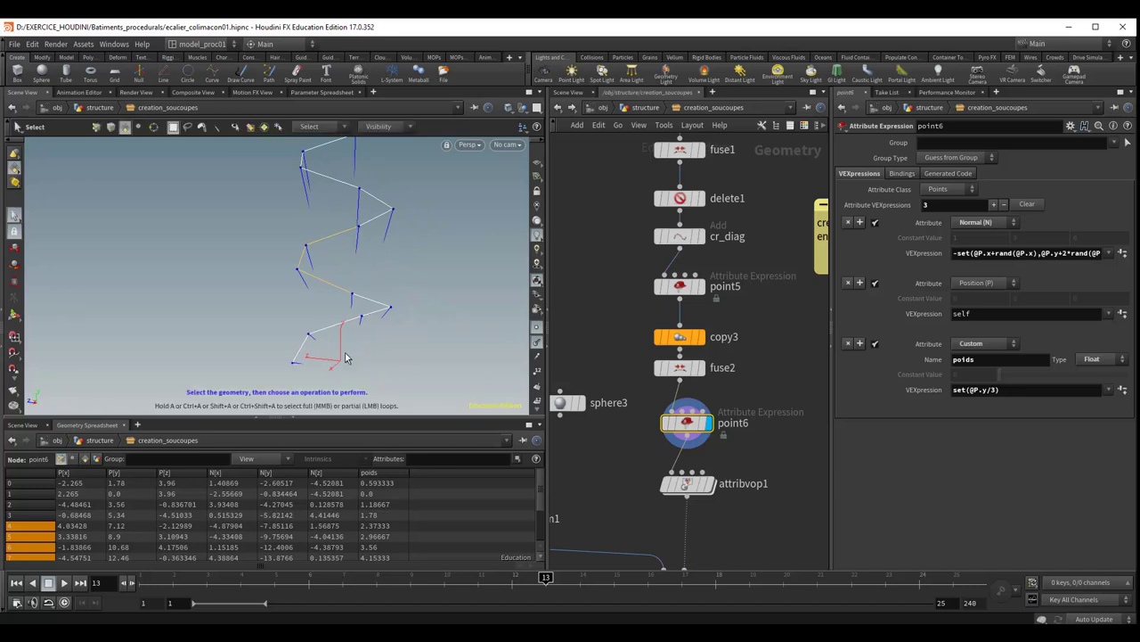
pyautogui.click(957, 256)
pyautogui.press('BackSpace')
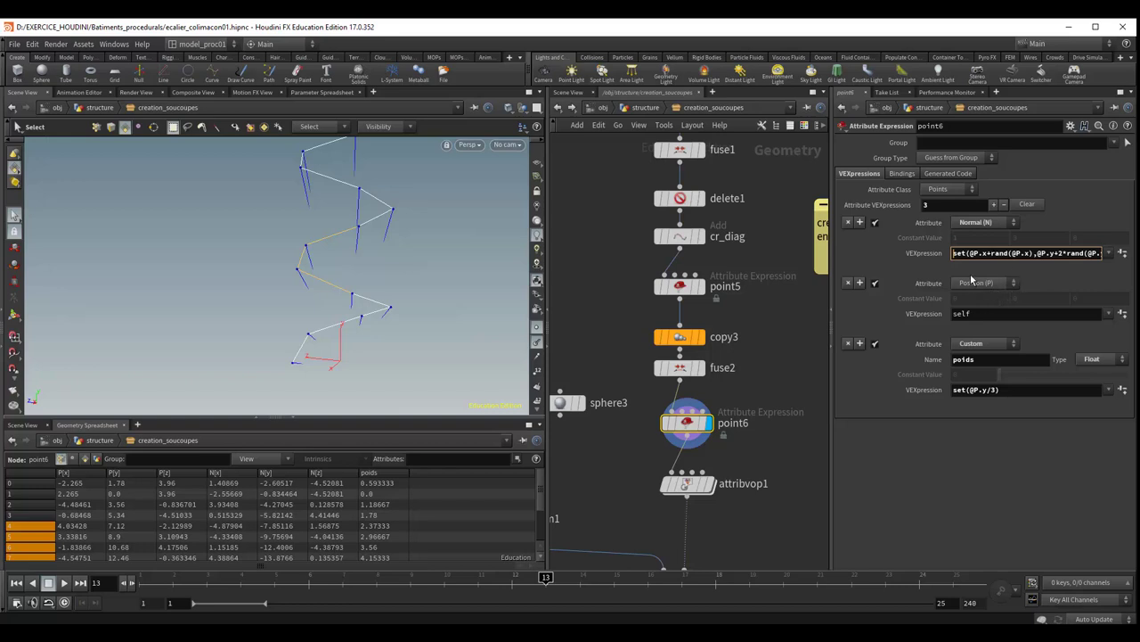
pyautogui.click(470, 352)
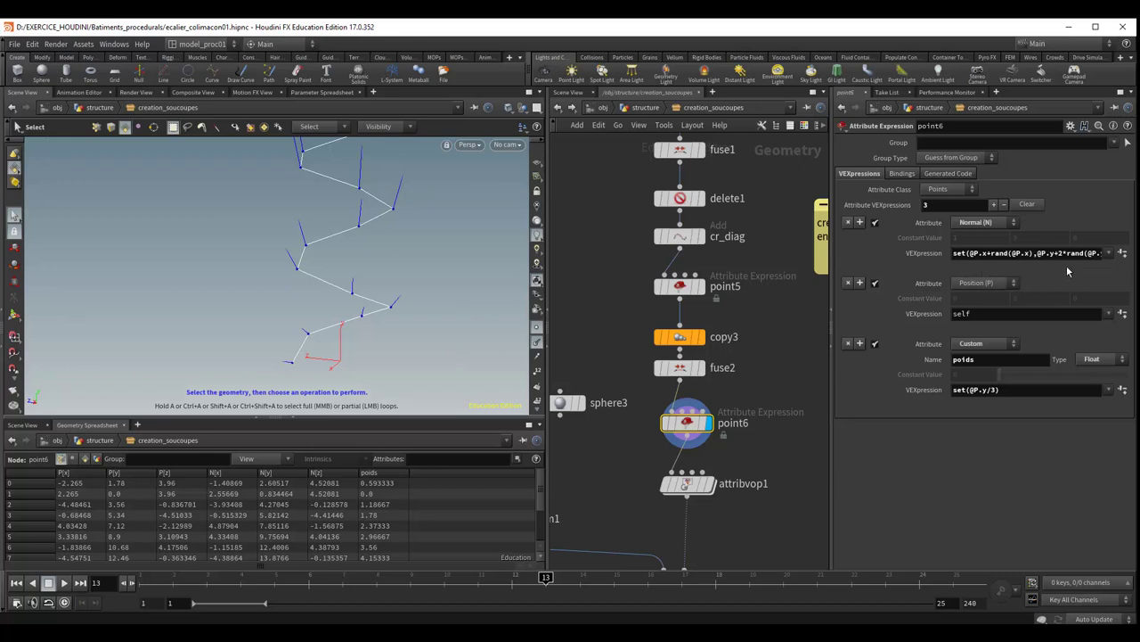
pyautogui.rightClick(1007, 254)
pyautogui.moveTo(991, 296)
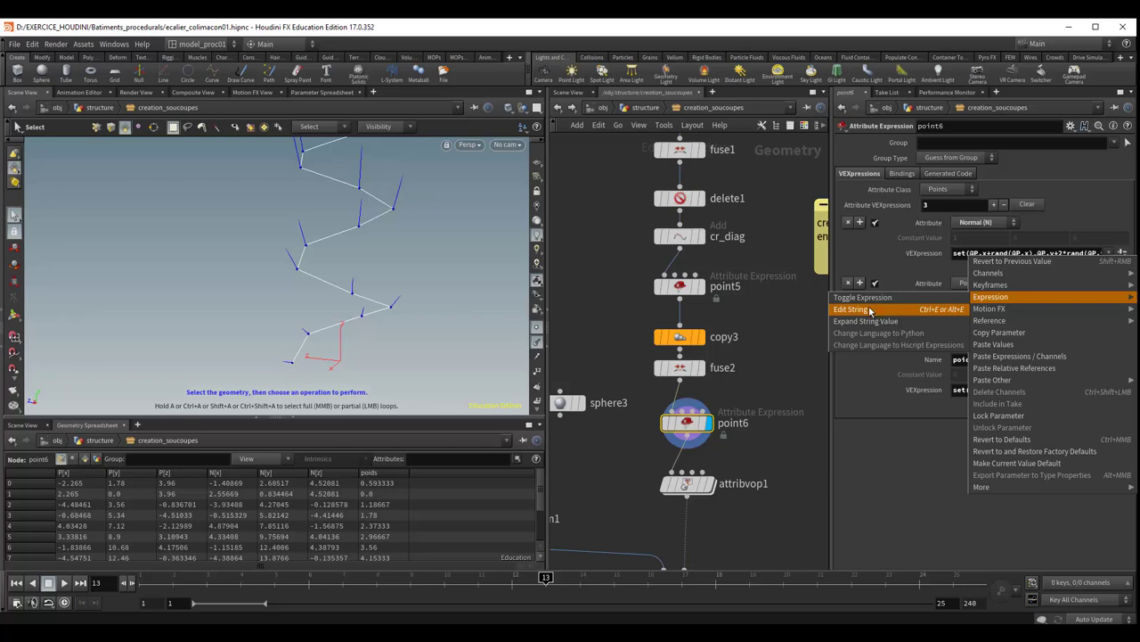
pyautogui.click(866, 313)
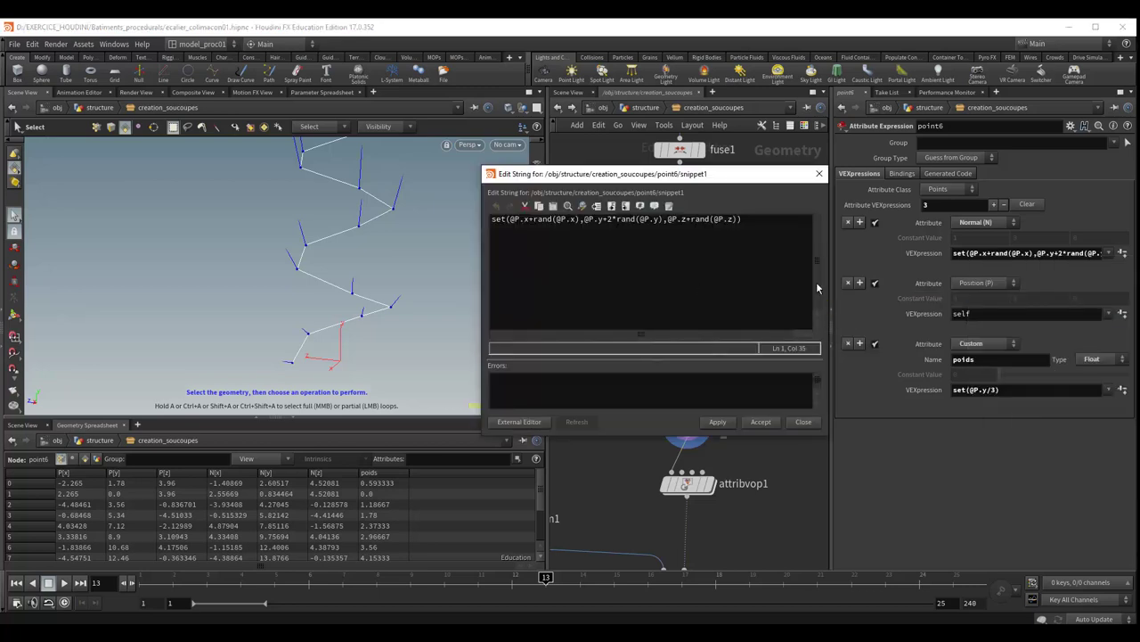
pyautogui.moveTo(830, 283); pyautogui.dragTo(886, 285)
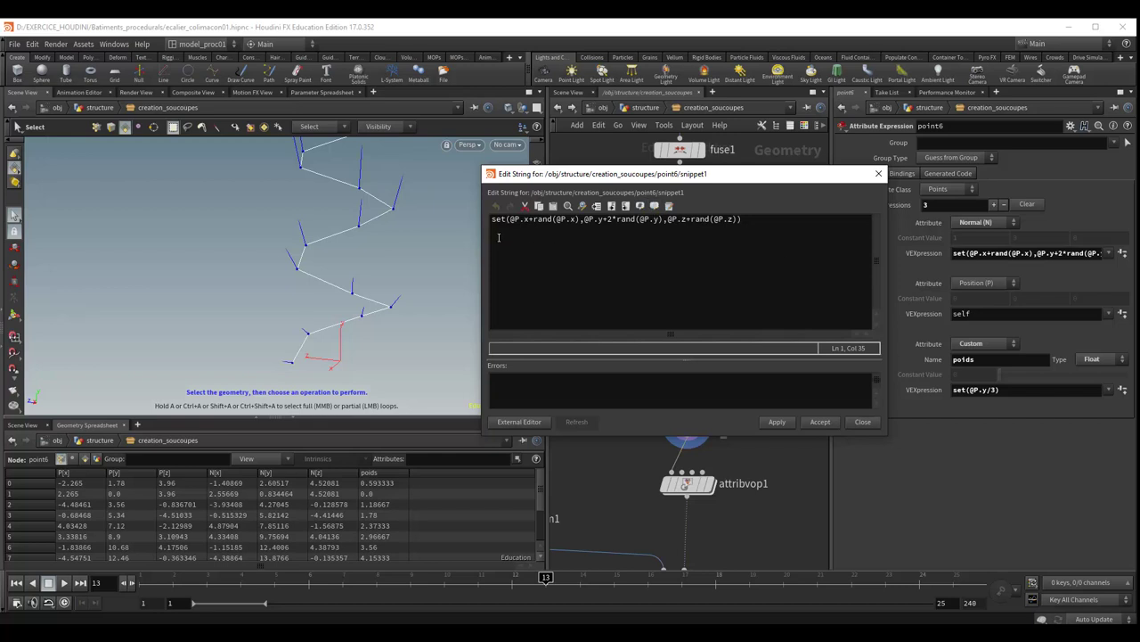
pyautogui.moveTo(539, 219)
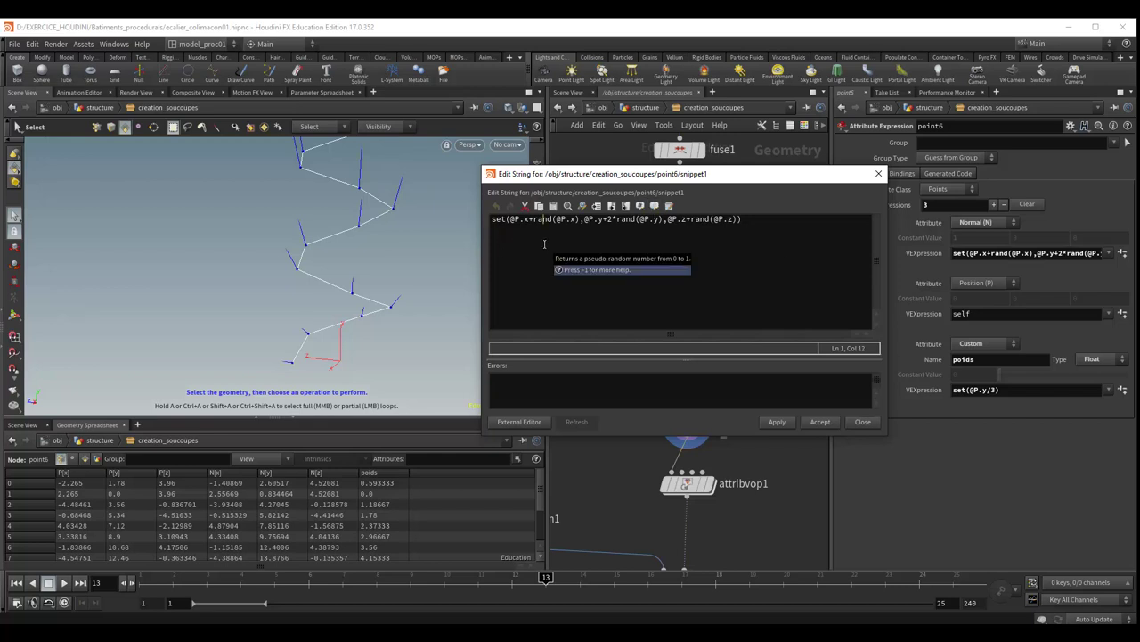
pyautogui.press('Left')
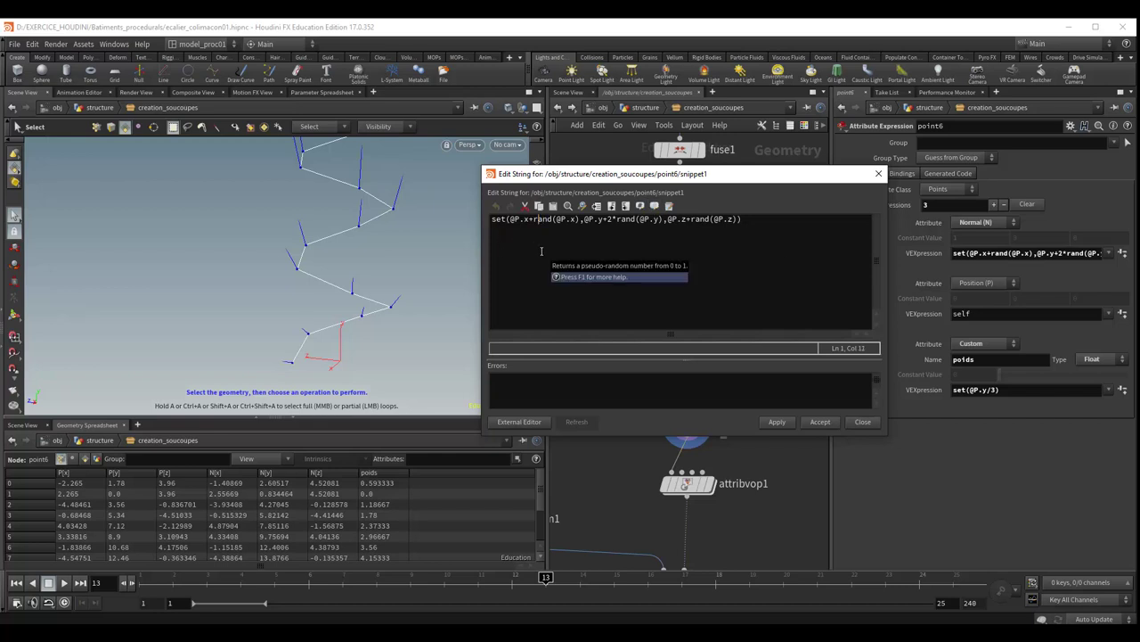
pyautogui.press('Right')
pyautogui.click(758, 229)
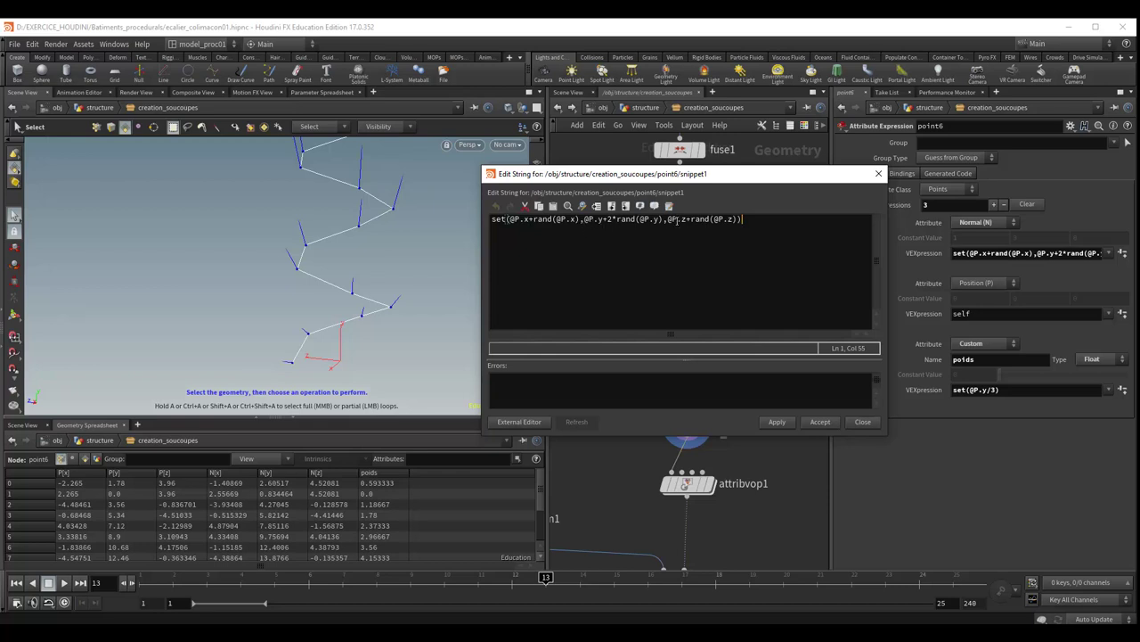
pyautogui.click(396, 351)
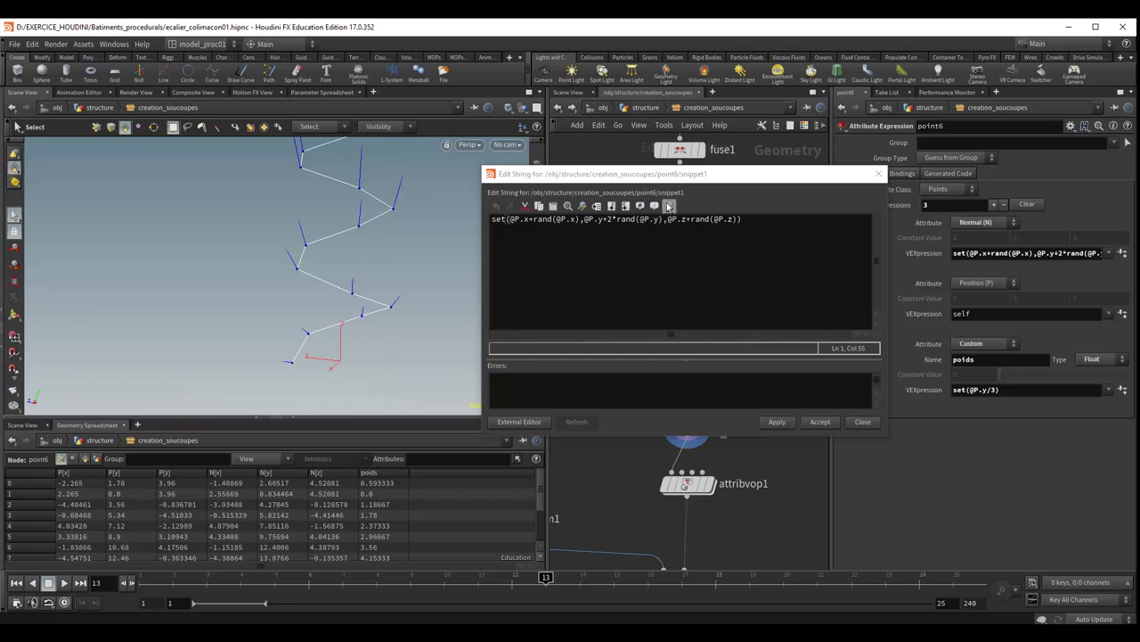
pyautogui.moveTo(691, 176); pyautogui.dragTo(649, 178)
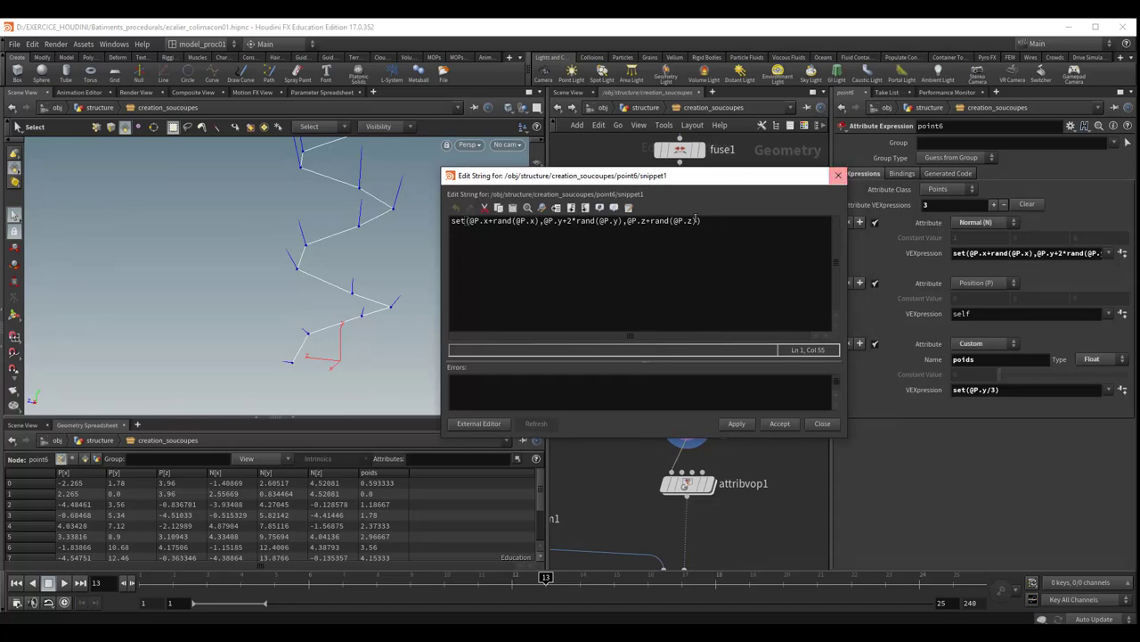
pyautogui.click(537, 222)
pyautogui.write('-0')
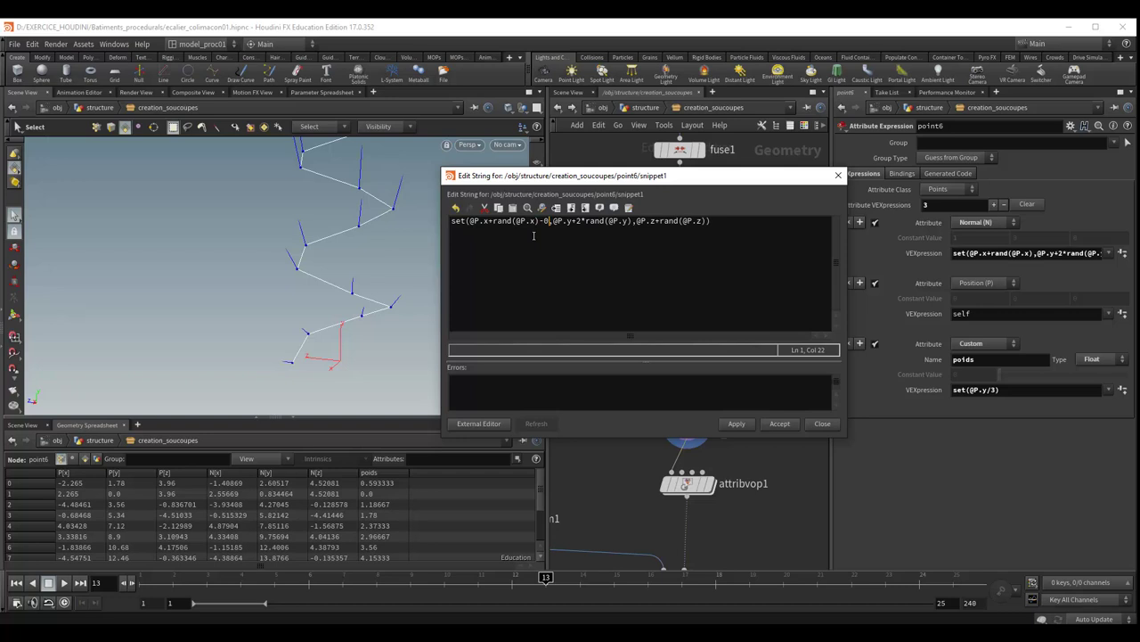
pyautogui.press('BackSpace')
pyautogui.press('BackSpace')
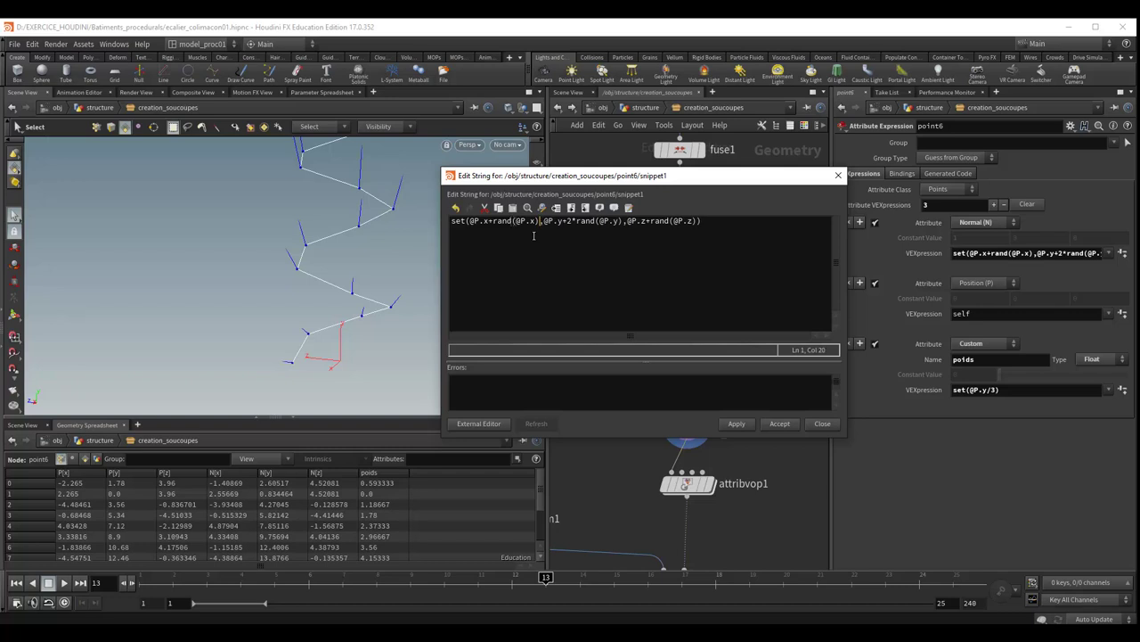
pyautogui.click(556, 245)
pyautogui.click(839, 176)
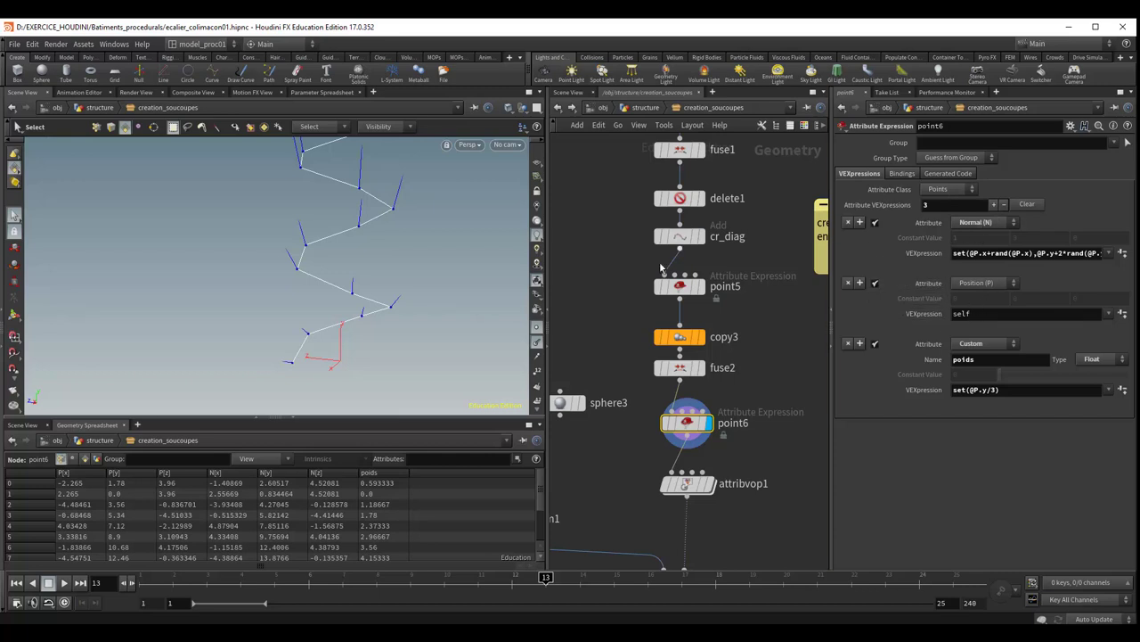
# Add a trial Attribute Wrangle, delete it again, then dive into attribvop1's VEX network.
pyautogui.click(980, 359)
pyautogui.moveTo(750, 459); pyautogui.dragTo(749, 352, button='middle')
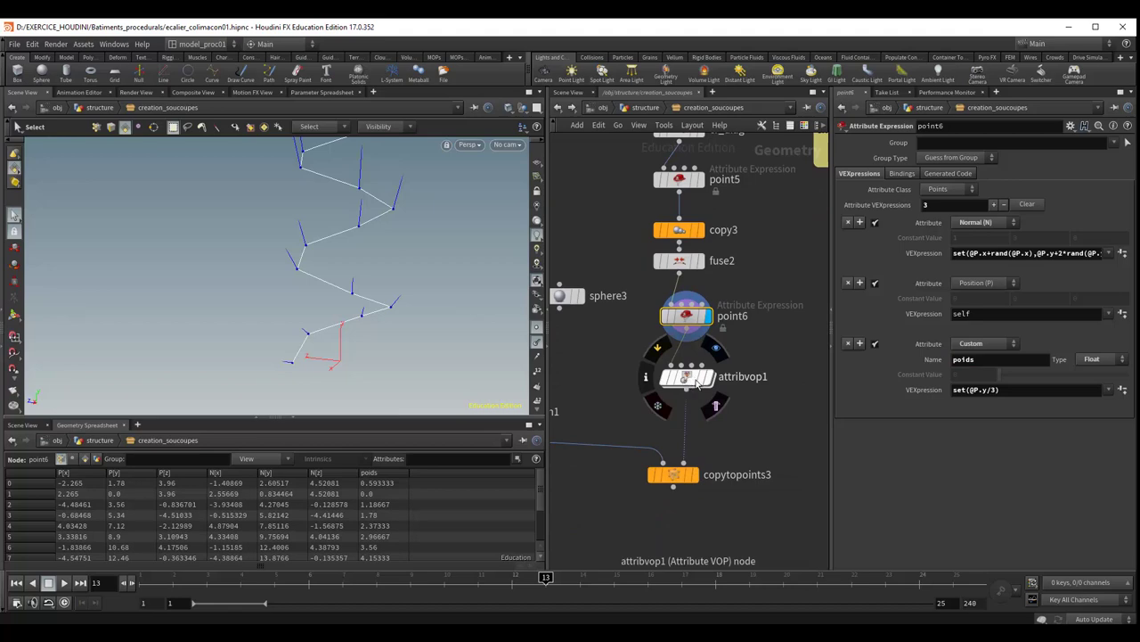
pyautogui.press('Tab')
pyautogui.write('att')
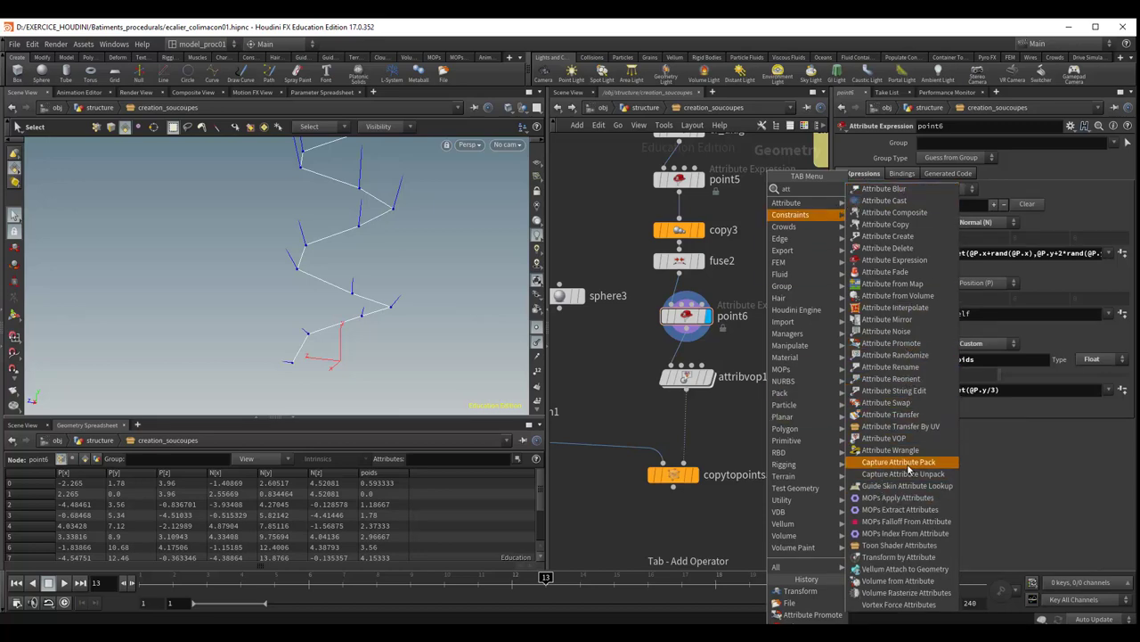
pyautogui.click(891, 450)
pyautogui.click(763, 435)
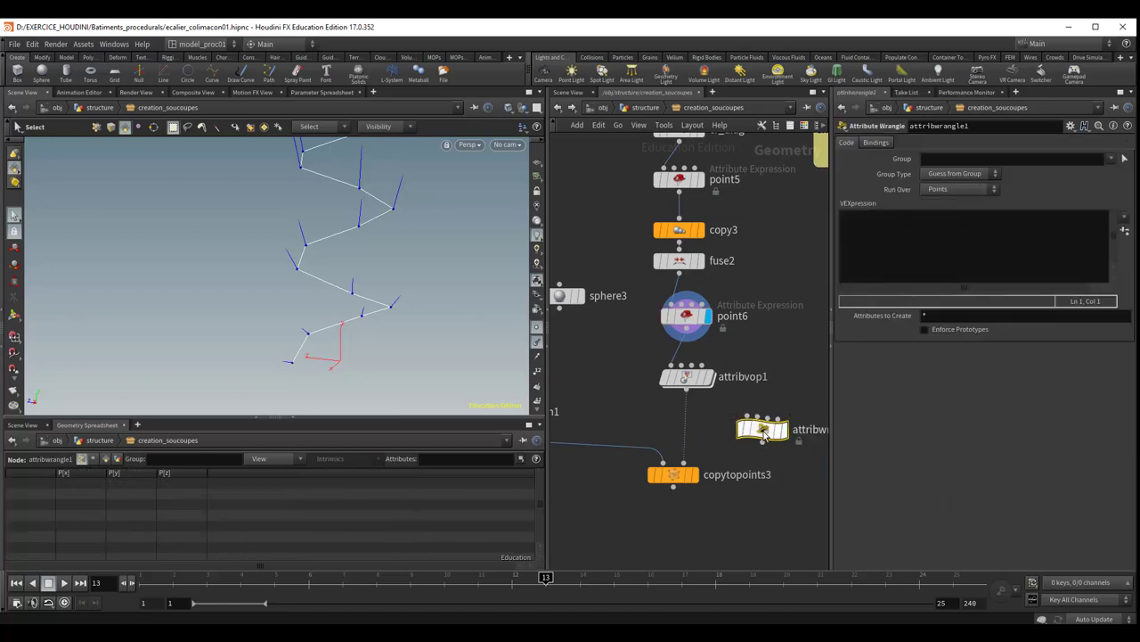
pyautogui.press('Delete')
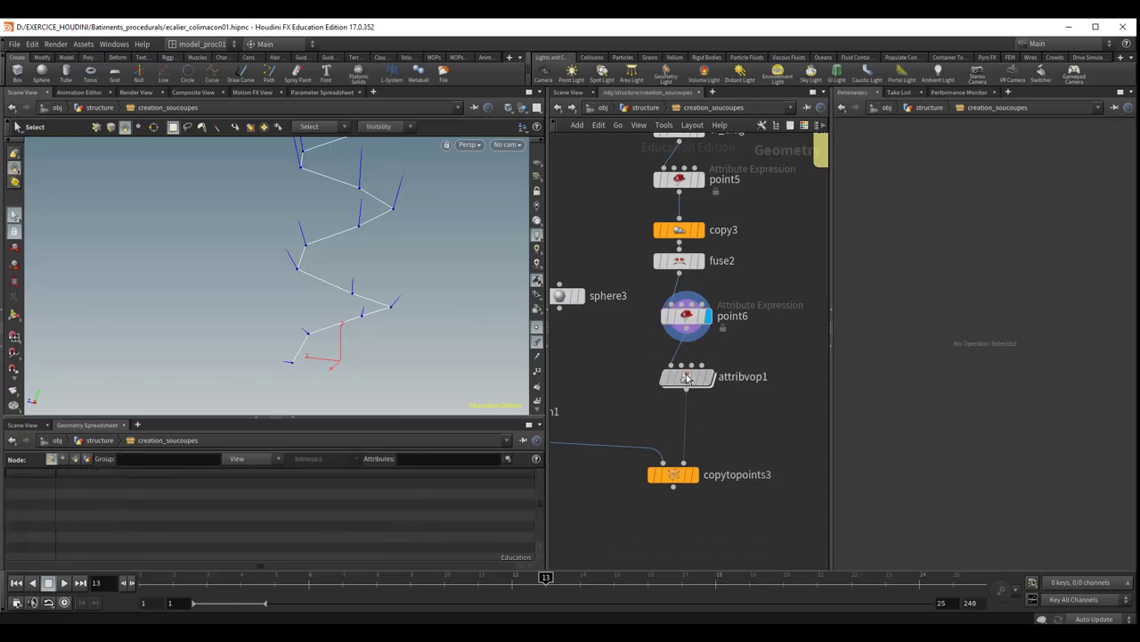
pyautogui.doubleClick(685, 378)
# Move geometryvopoutput1, geometryvopglobal1 and bind1 closer together in the VEX network.
pyautogui.moveTo(682, 386); pyautogui.dragTo(691, 349, button='middle')
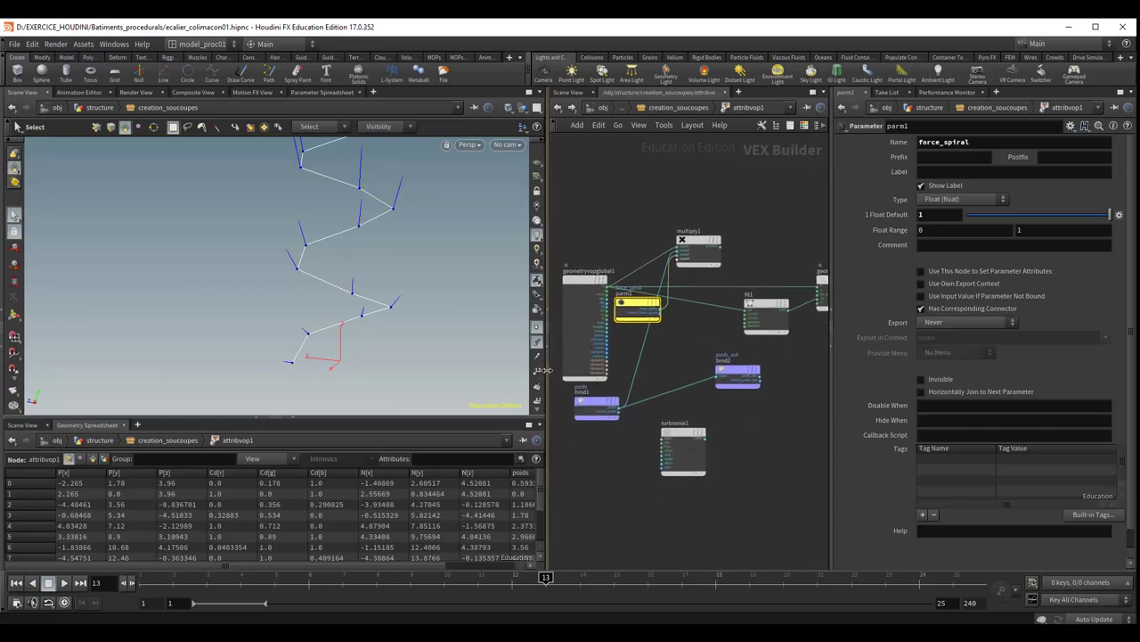
pyautogui.moveTo(541, 369); pyautogui.dragTo(372, 369)
pyautogui.scroll(3, 574, 395)
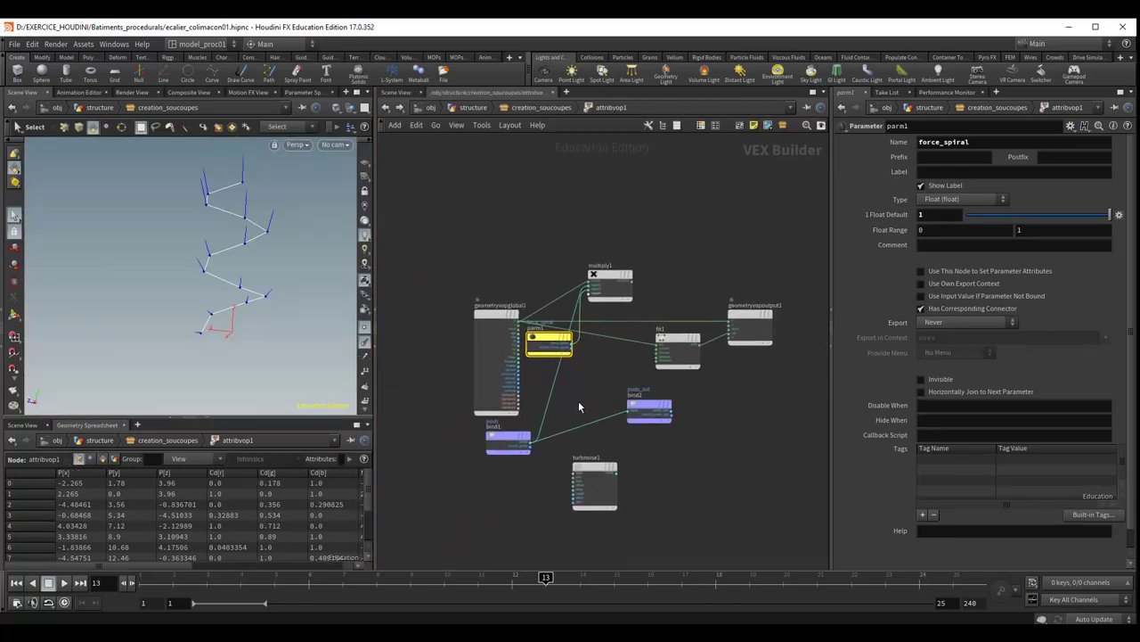
pyautogui.moveTo(584, 390); pyautogui.dragTo(565, 378, button='middle')
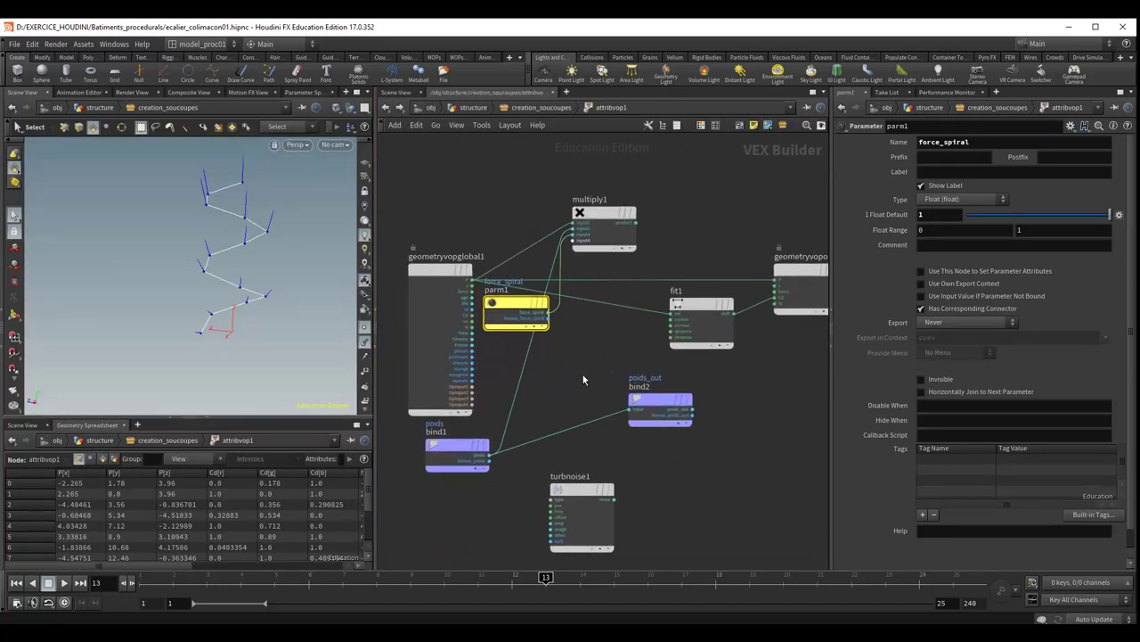
pyautogui.moveTo(800, 267); pyautogui.dragTo(772, 256)
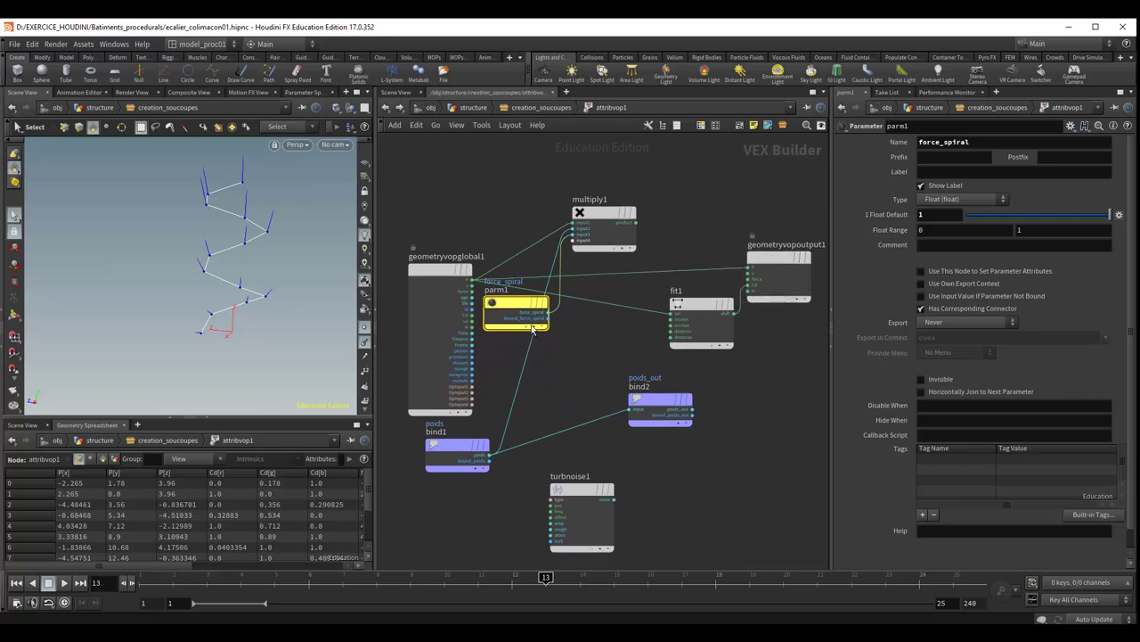
pyautogui.moveTo(435, 282); pyautogui.dragTo(412, 256)
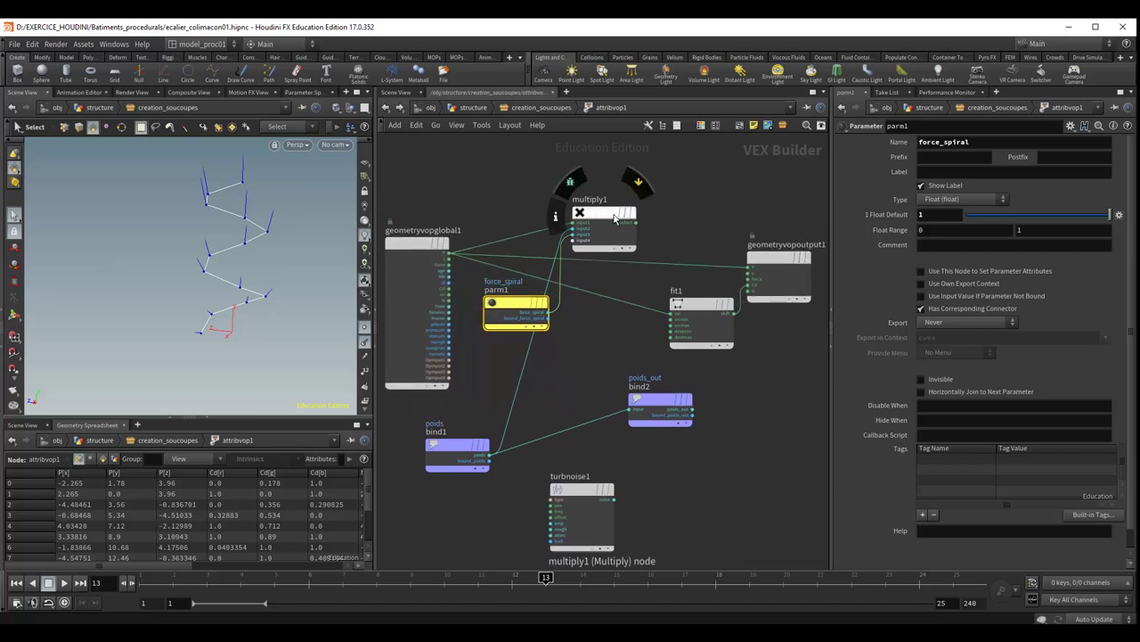
pyautogui.moveTo(614, 217); pyautogui.dragTo(620, 223)
pyautogui.moveTo(459, 445); pyautogui.dragTo(439, 426)
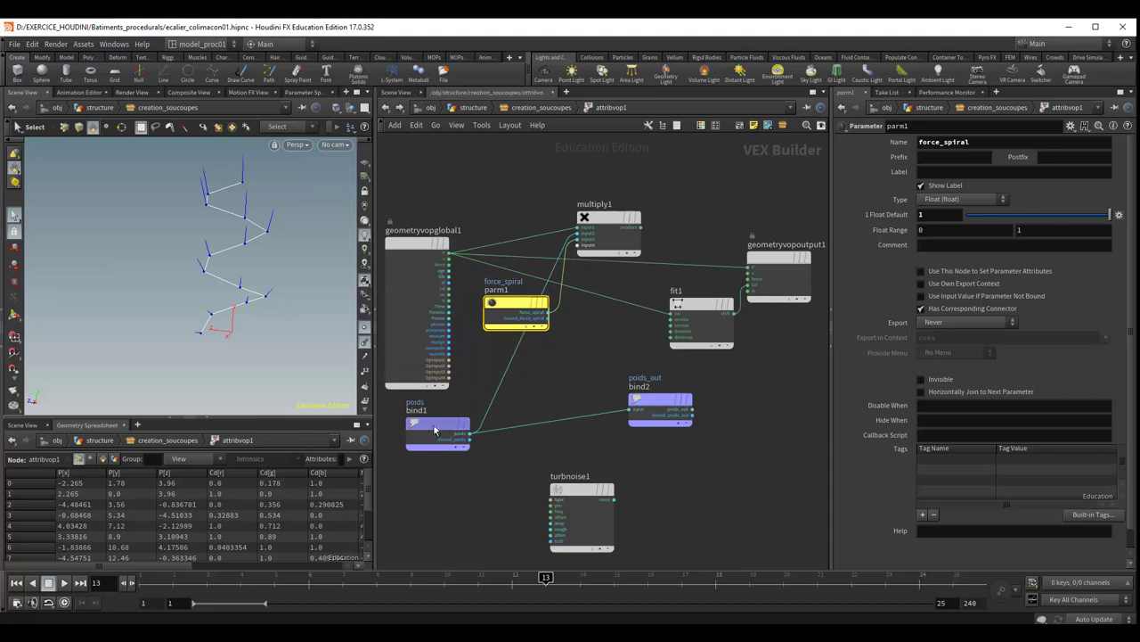
pyautogui.scroll(3, 459, 467)
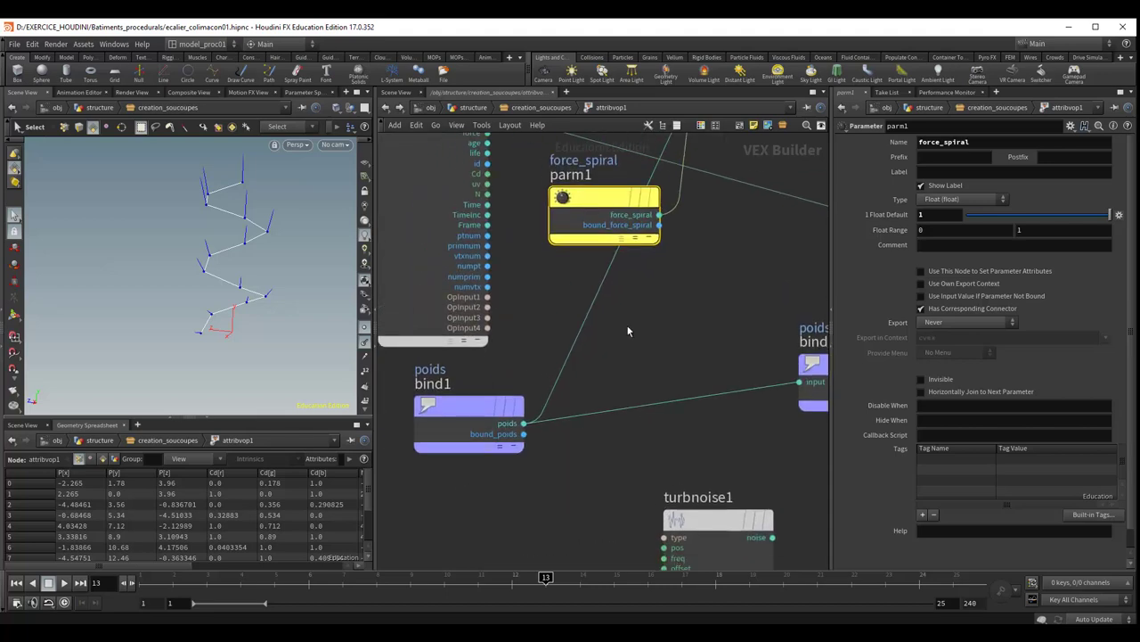
# Pull fit1 and multiply1 in beside the other VOP nodes.
pyautogui.moveTo(691, 305); pyautogui.dragTo(649, 464, button='middle')
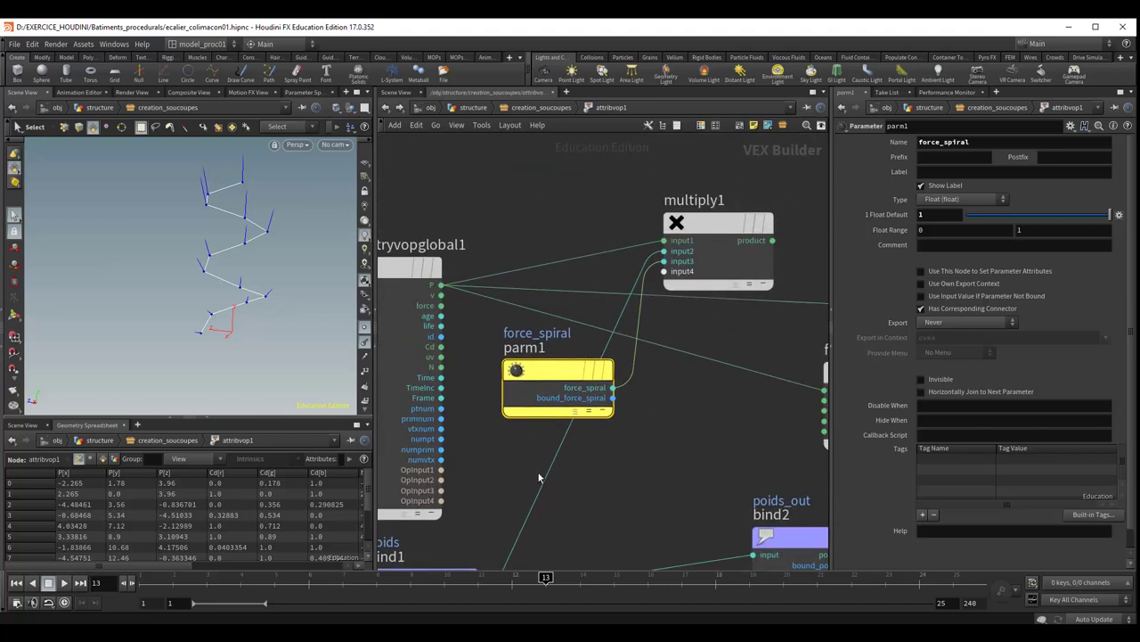
pyautogui.moveTo(711, 387); pyautogui.dragTo(698, 349, button='middle')
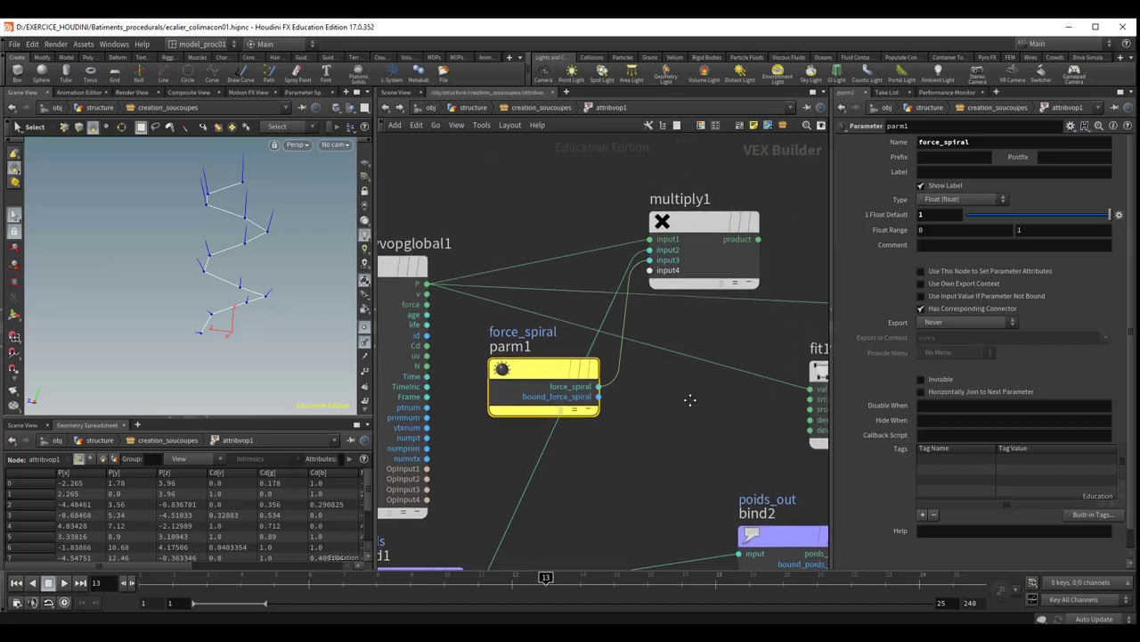
pyautogui.scroll(-1, 734, 415)
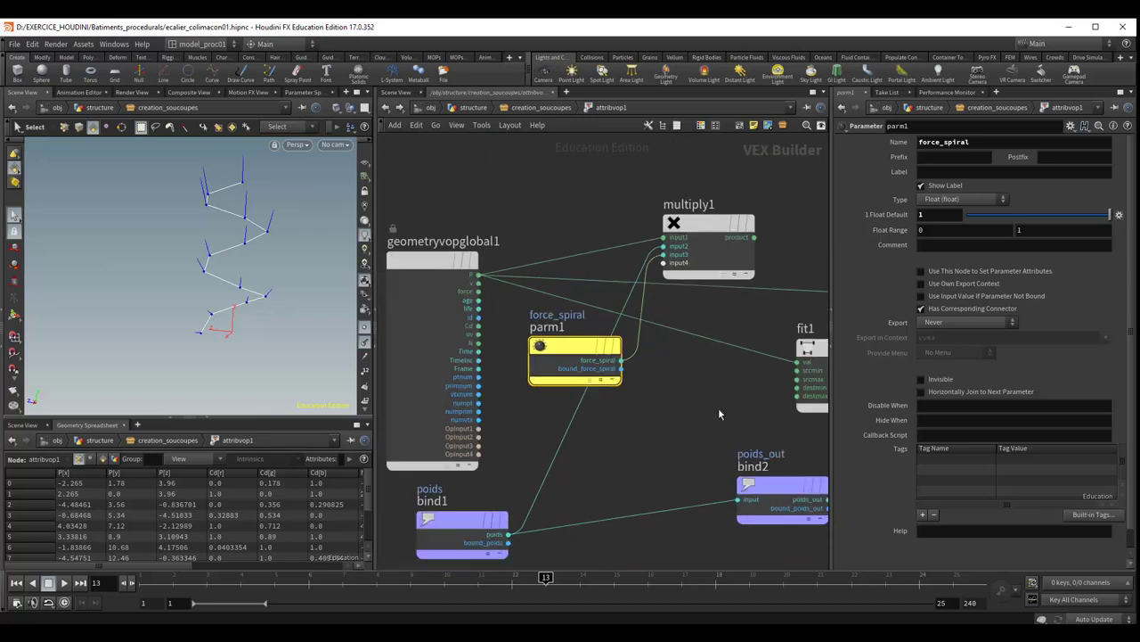
pyautogui.scroll(-2, 718, 407)
pyautogui.moveTo(682, 382); pyautogui.dragTo(591, 363, button='middle')
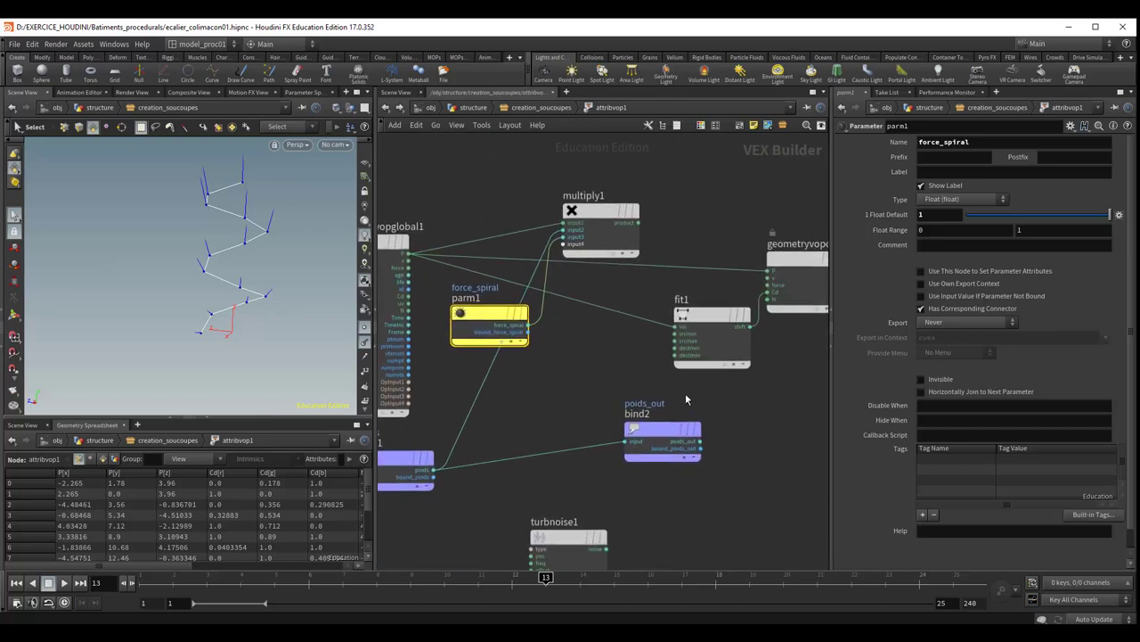
pyautogui.moveTo(713, 313); pyautogui.dragTo(683, 311)
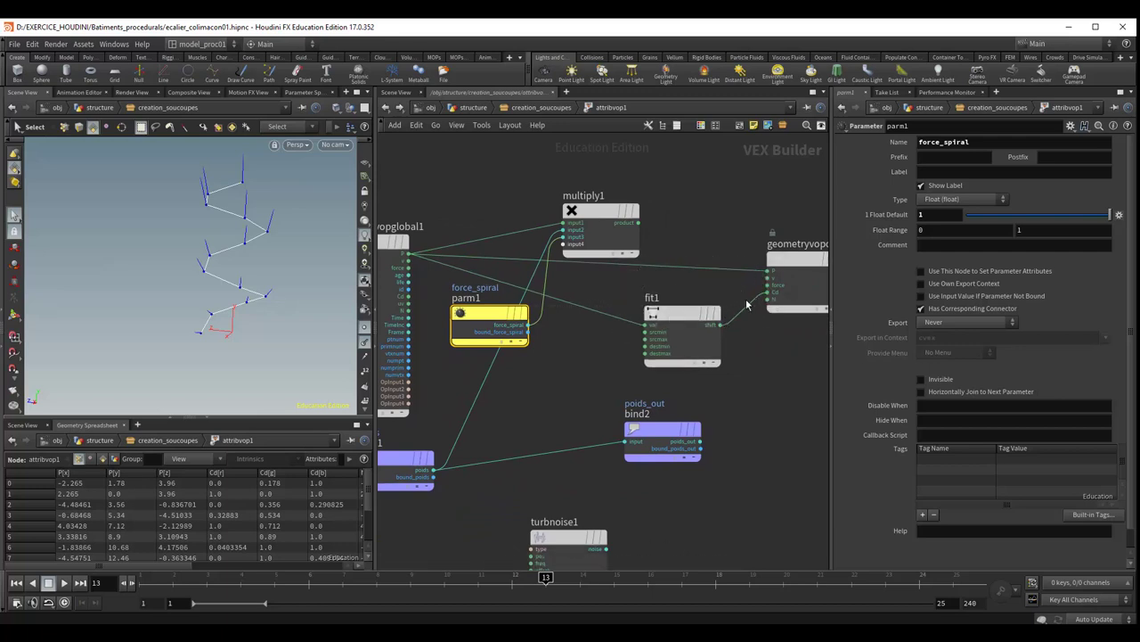
pyautogui.moveTo(623, 218)
pyautogui.mouseDown()
pyautogui.moveTo(592, 230)
pyautogui.moveTo(769, 269)
pyautogui.mouseUp()
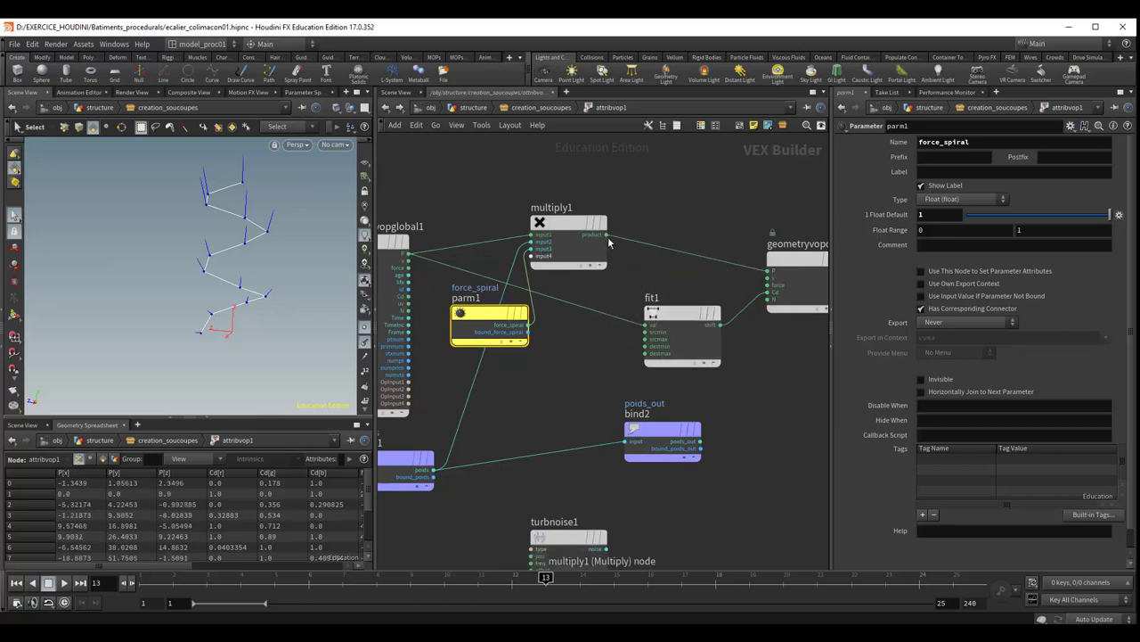
# Wire multiply1's product into fit1's val input and return to creation_soucoupes.
pyautogui.moveTo(606, 234); pyautogui.dragTo(646, 327)
pyautogui.click(646, 327)
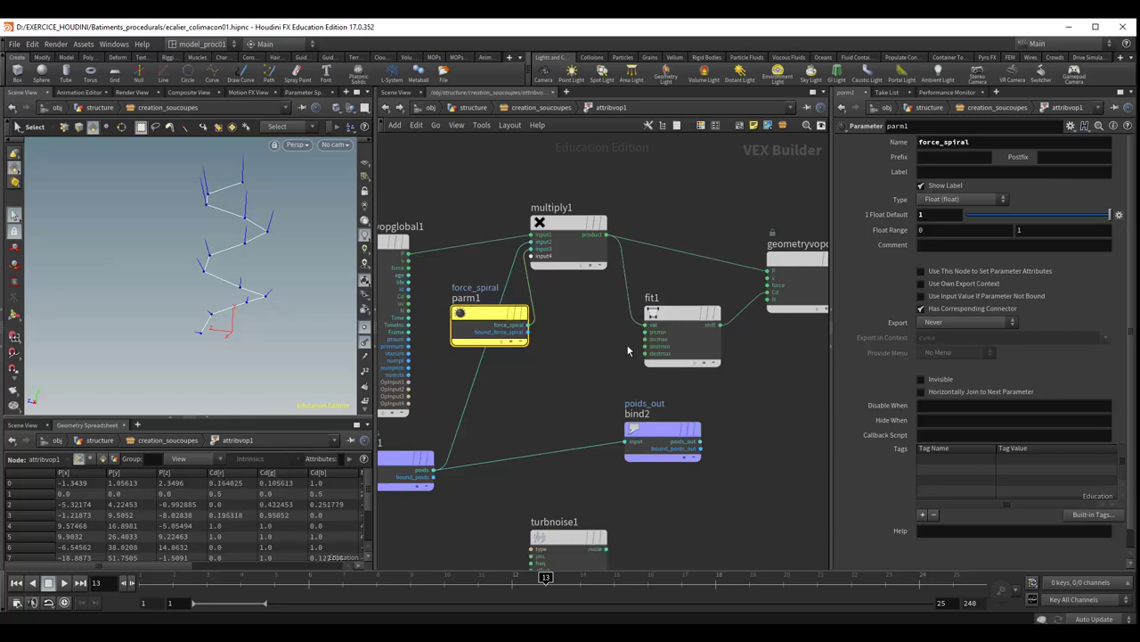
pyautogui.click(533, 110)
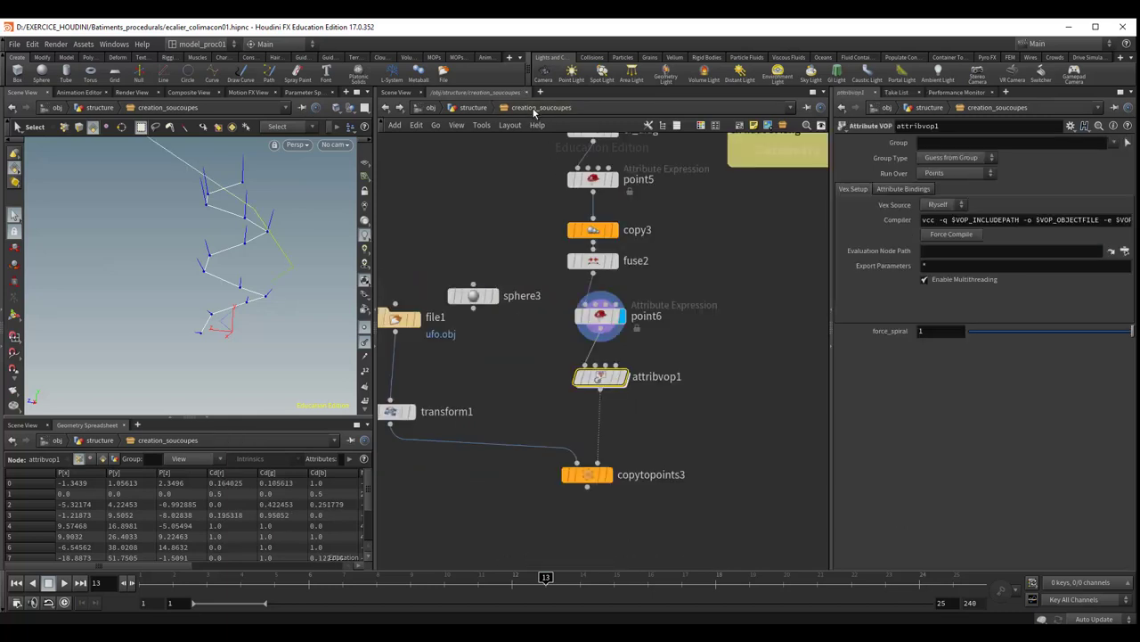
# Display attribvop1's output and orbit around the zigzag point path from two angles.
pyautogui.click(624, 376)
pyautogui.press('Escape')
pyautogui.moveTo(288, 319)
pyautogui.mouseDown()
pyautogui.moveTo(307, 316)
pyautogui.moveTo(294, 323)
pyautogui.mouseUp()
pyautogui.press('s')
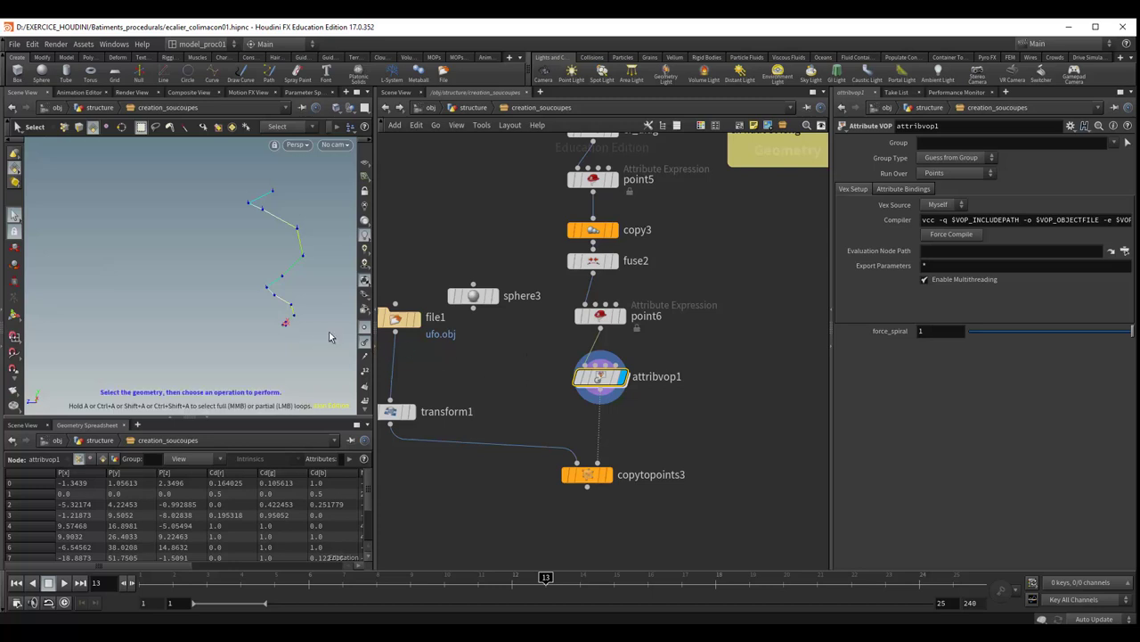
pyautogui.press('Escape')
pyautogui.moveTo(291, 335)
pyautogui.mouseDown()
pyautogui.moveTo(297, 405)
pyautogui.moveTo(288, 377)
pyautogui.mouseUp()
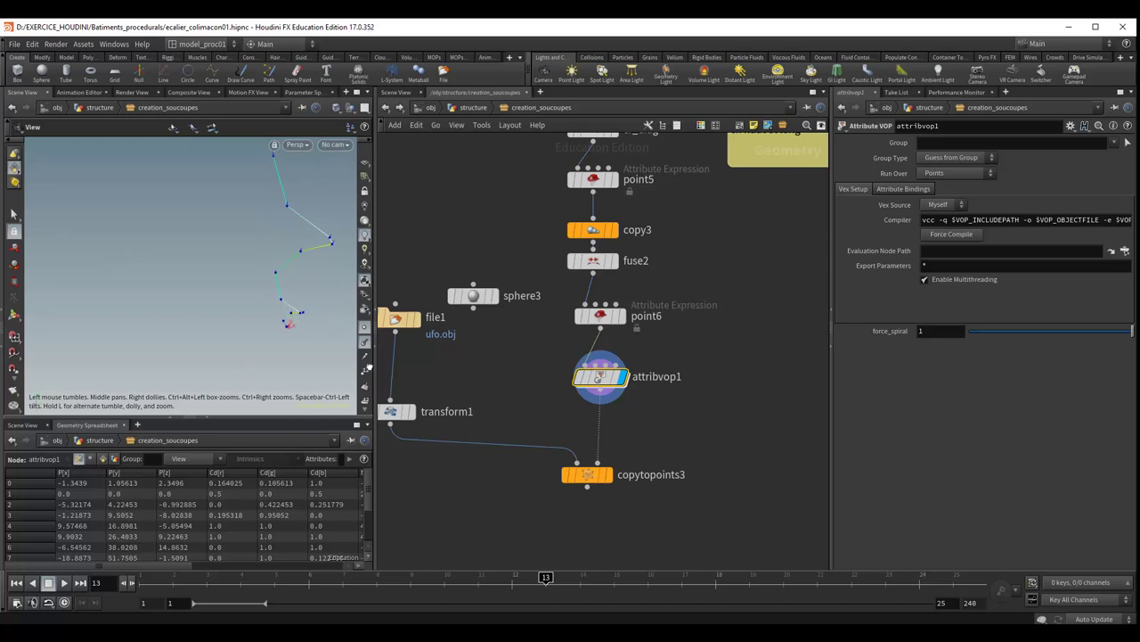
# Inside attribvop1, wire geometryvopglobal1's P output into fit1's srcmin input.
pyautogui.press('s')
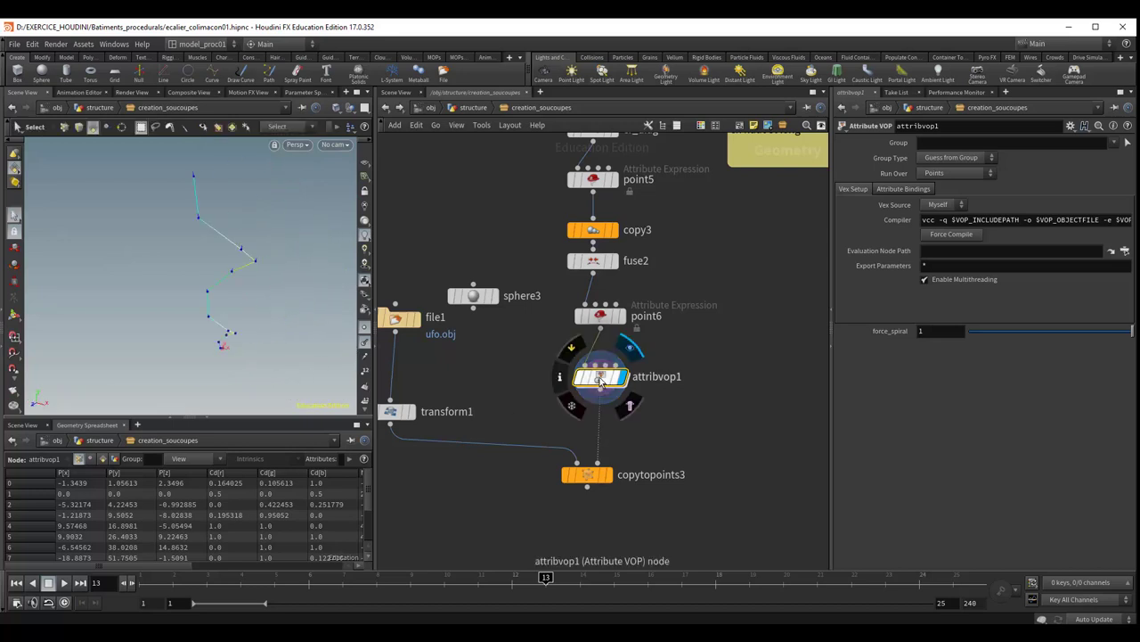
pyautogui.doubleClick(599, 378)
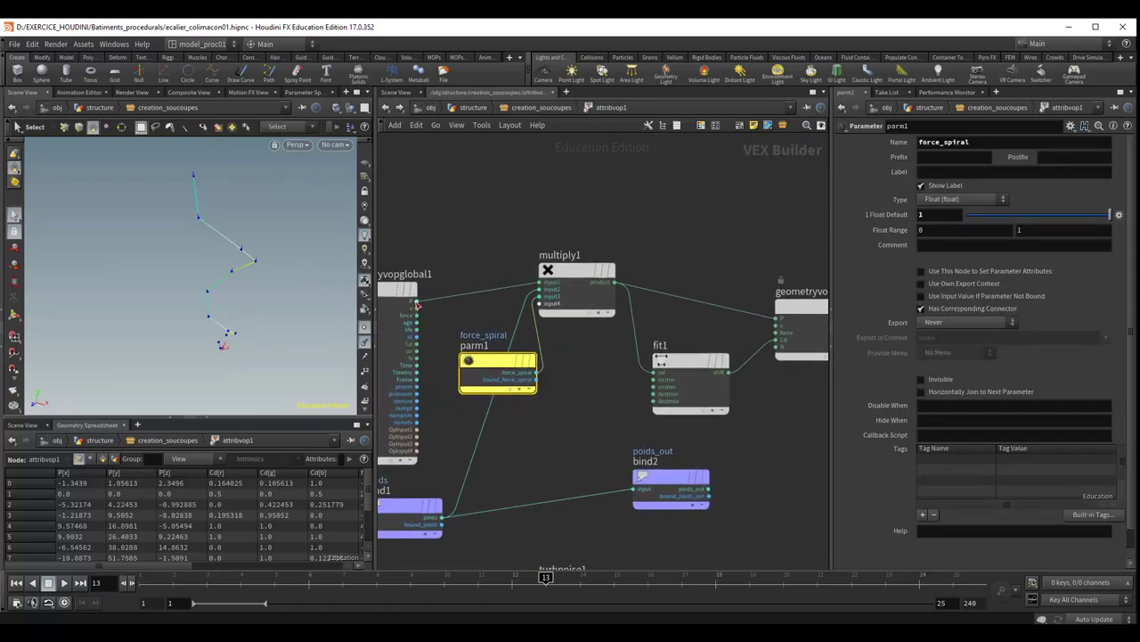
pyautogui.moveTo(416, 301); pyautogui.dragTo(776, 318)
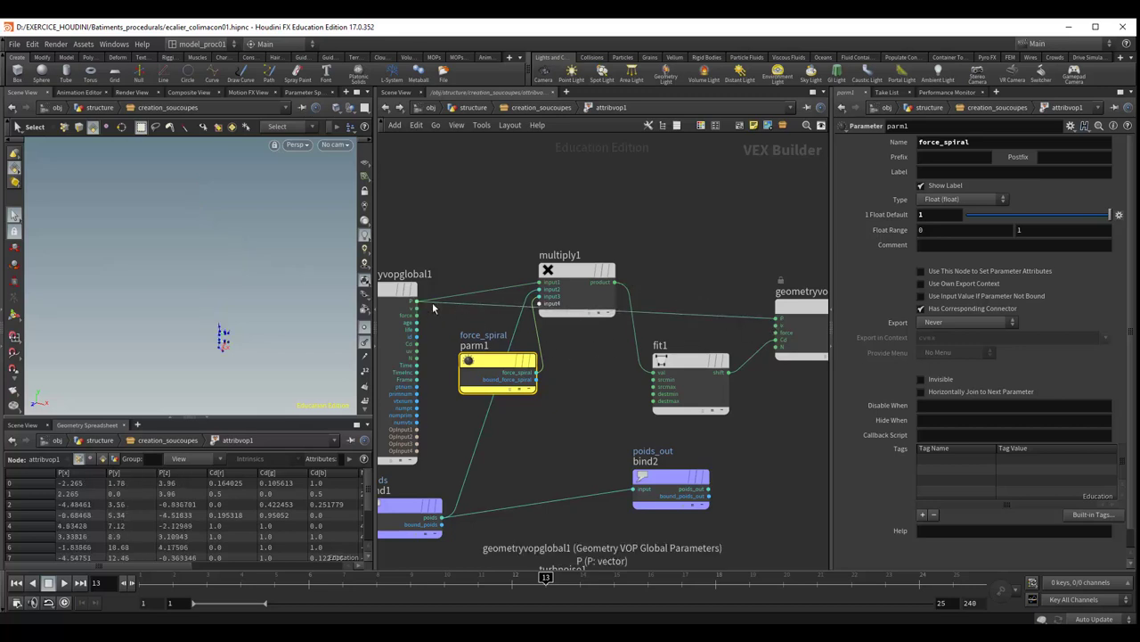
pyautogui.moveTo(417, 301); pyautogui.dragTo(674, 386)
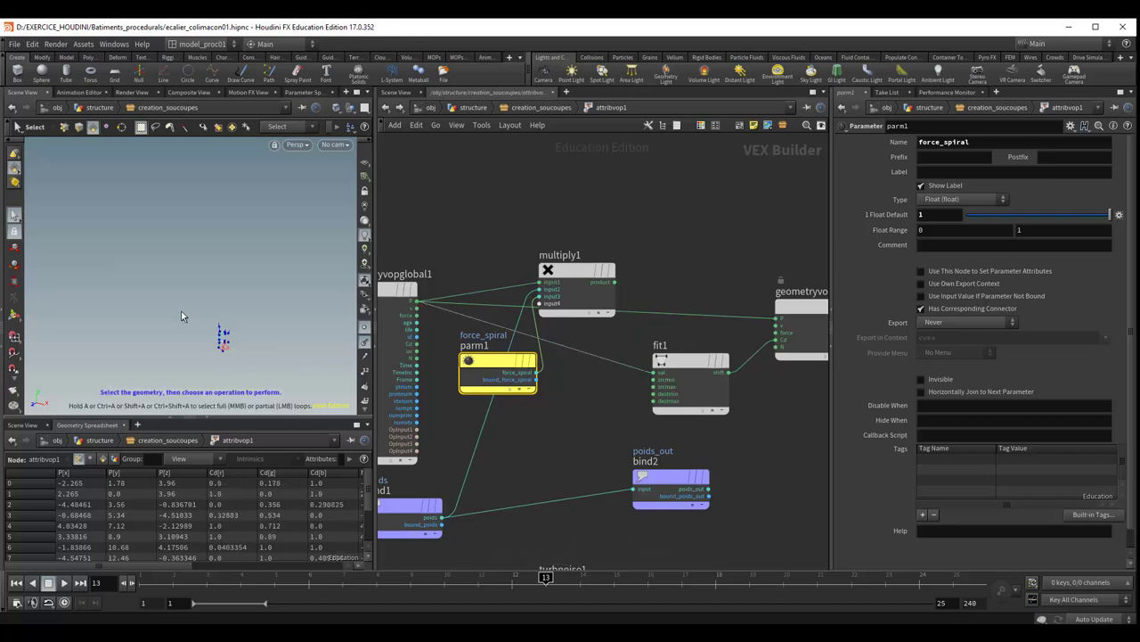
# Select and frame all the points, then go back up to creation_soucoupes.
pyautogui.moveTo(180, 312)
pyautogui.mouseDown()
pyautogui.moveTo(280, 379)
pyautogui.moveTo(280, 326)
pyautogui.moveTo(191, 338)
pyautogui.moveTo(346, 318)
pyautogui.mouseUp()
pyautogui.press('f')
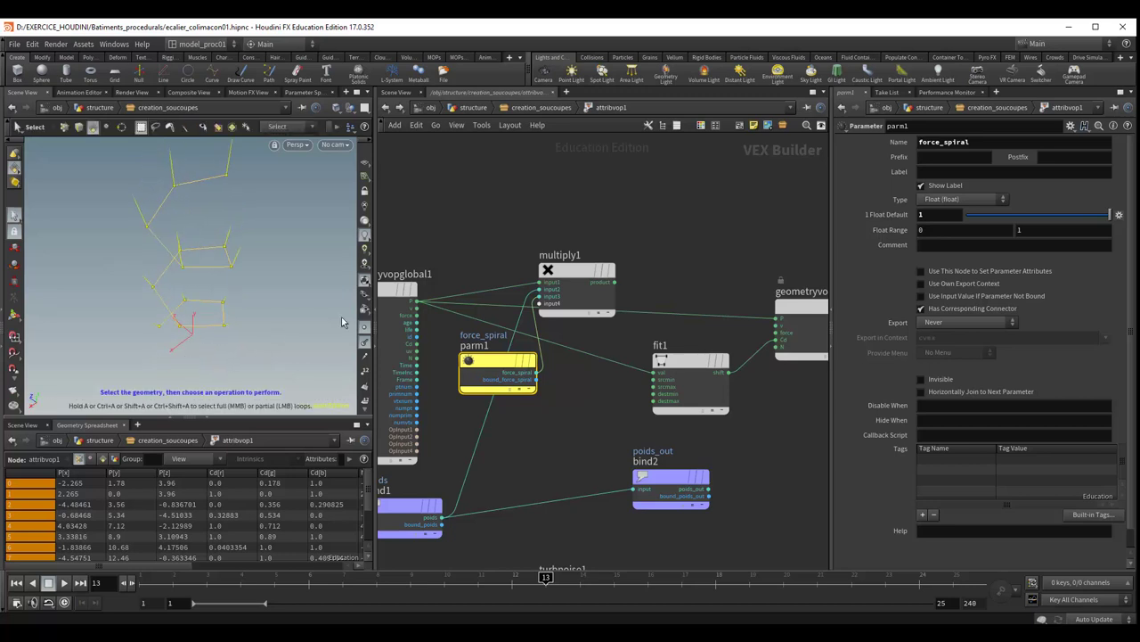
pyautogui.click(536, 108)
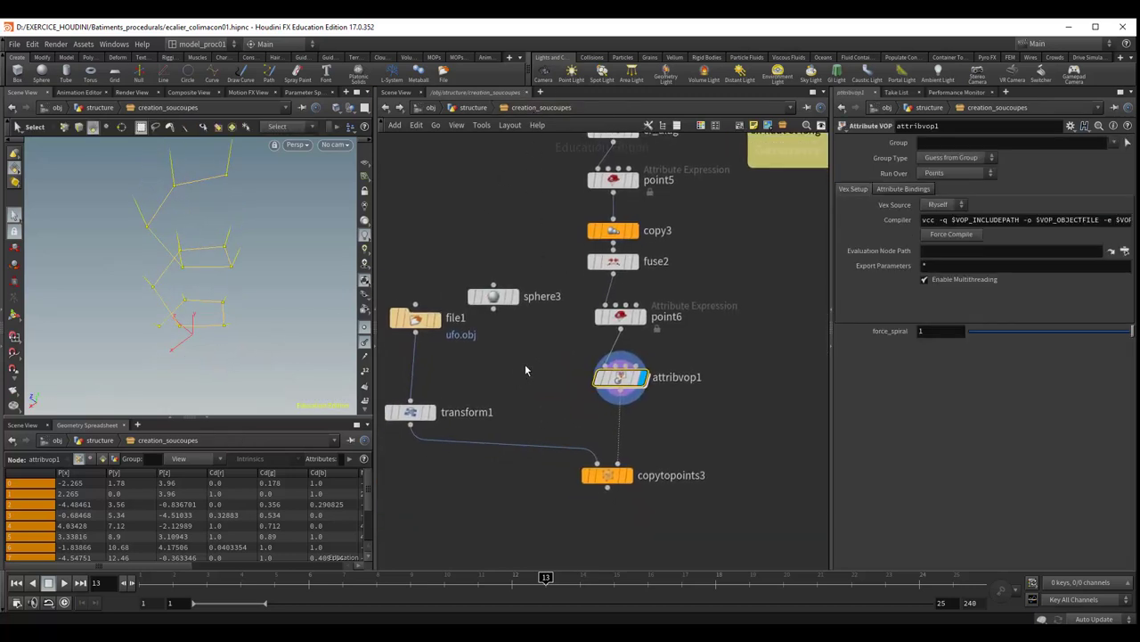
# Orbit the path, then reposition multiply1 just below the force_spiral parameter.
pyautogui.press('Escape')
pyautogui.moveTo(277, 342)
pyautogui.mouseDown()
pyautogui.moveTo(219, 308)
pyautogui.moveTo(127, 300)
pyautogui.moveTo(68, 319)
pyautogui.moveTo(43, 349)
pyautogui.moveTo(265, 338)
pyautogui.moveTo(304, 313)
pyautogui.moveTo(293, 319)
pyautogui.mouseUp()
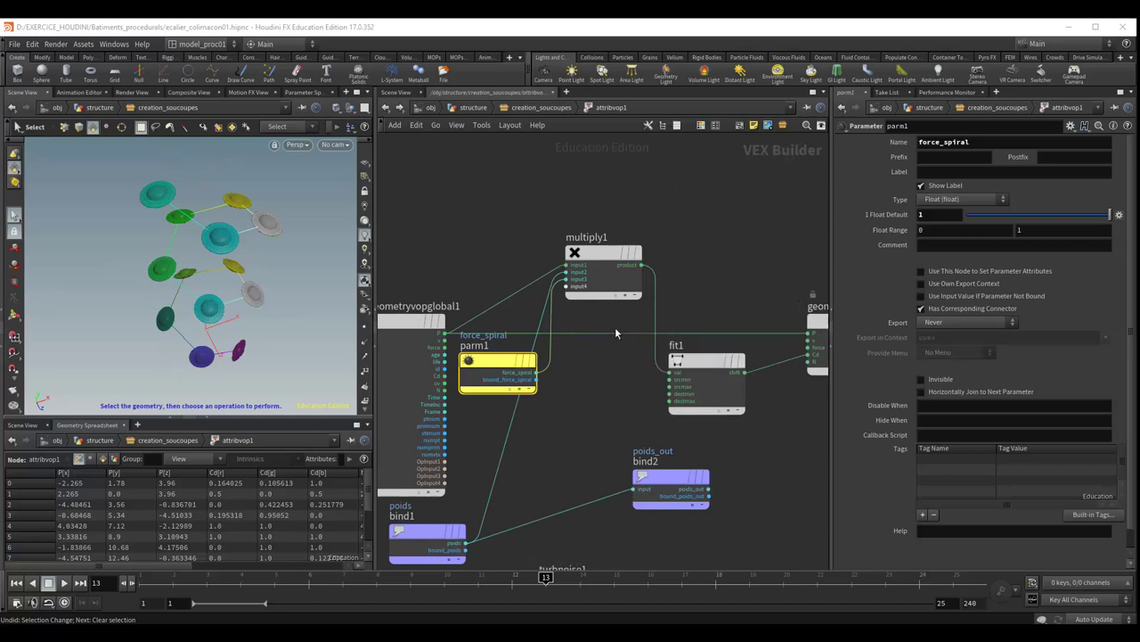
pyautogui.moveTo(588, 266); pyautogui.dragTo(570, 412)
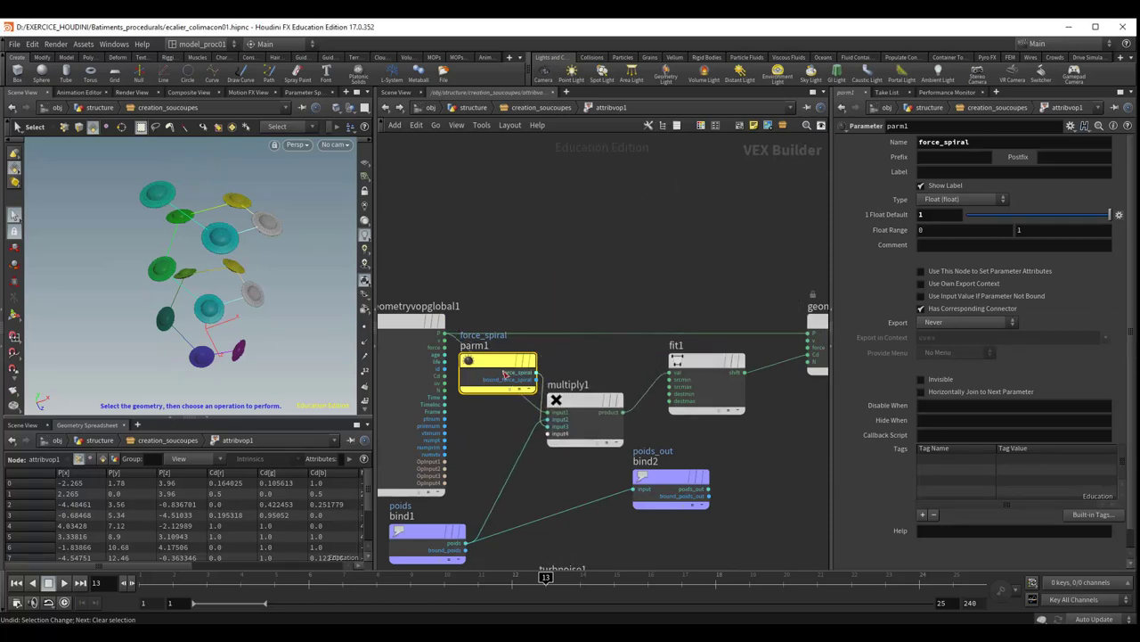
pyautogui.moveTo(498, 371)
pyautogui.mouseDown()
pyautogui.moveTo(532, 261)
pyautogui.moveTo(487, 263)
pyautogui.mouseUp()
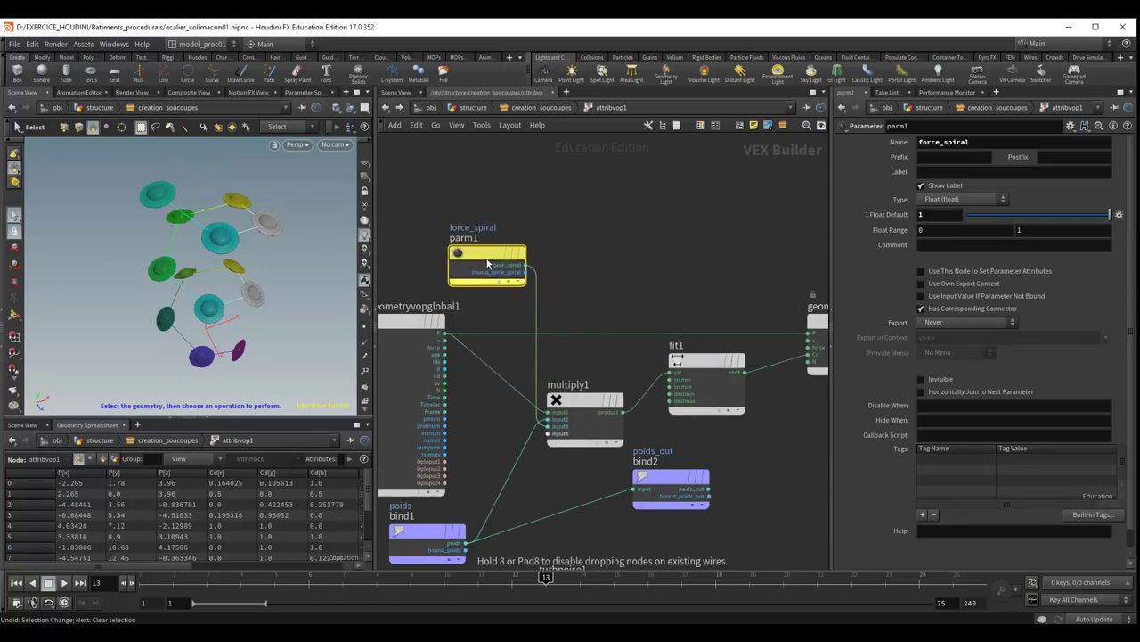
pyautogui.moveTo(575, 415); pyautogui.dragTo(566, 396)
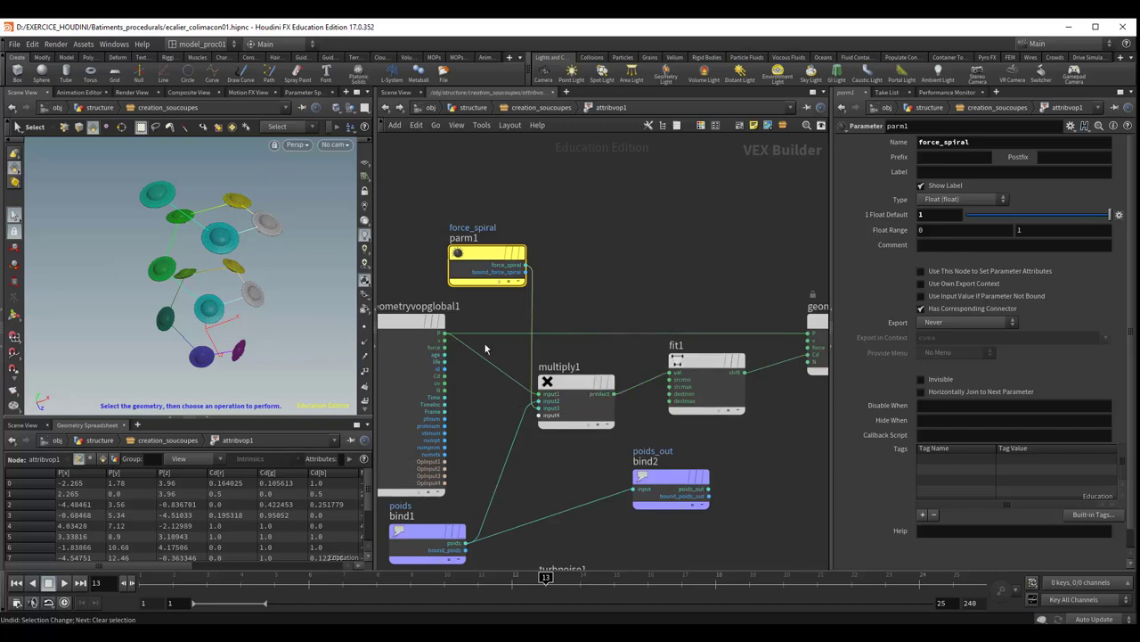
# Orbit the saucer copies and leave the VOP network for creation_soucoupes.
pyautogui.press('Escape')
pyautogui.moveTo(223, 339)
pyautogui.mouseDown()
pyautogui.moveTo(281, 341)
pyautogui.moveTo(262, 374)
pyautogui.moveTo(287, 366)
pyautogui.moveTo(305, 310)
pyautogui.moveTo(285, 294)
pyautogui.mouseUp()
pyautogui.press('s')
pyautogui.press('Escape')
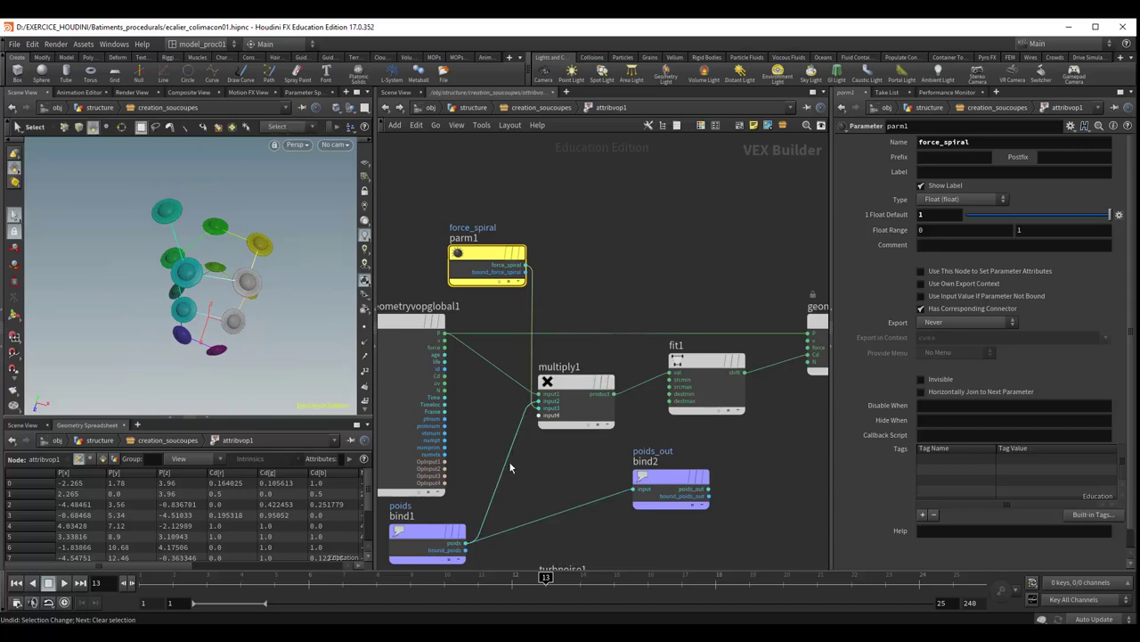
pyautogui.click(524, 112)
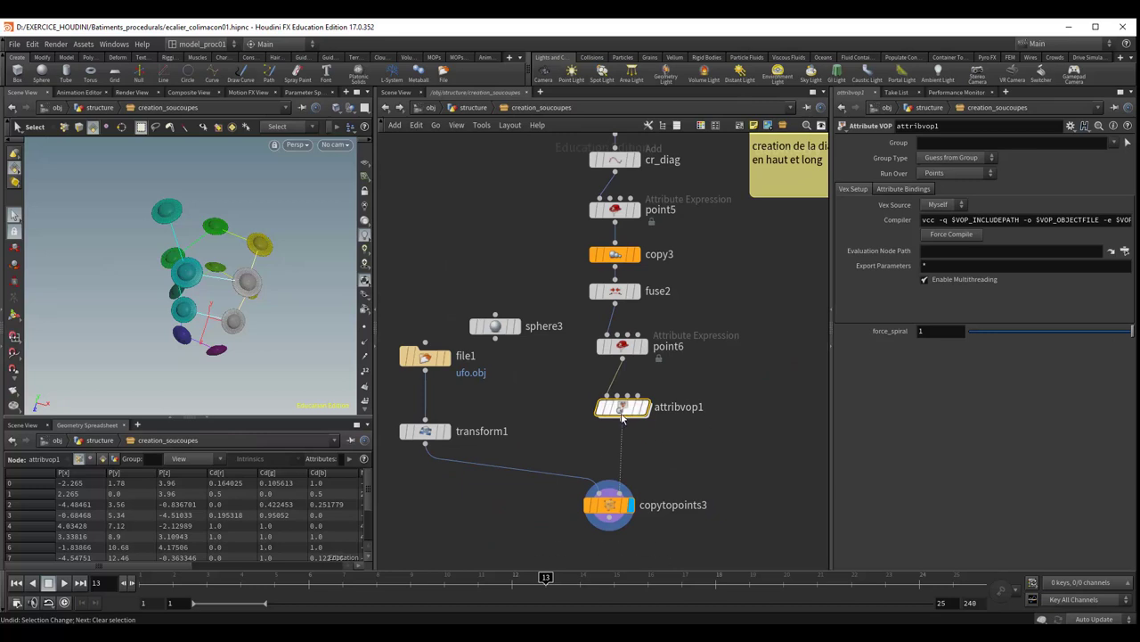
pyautogui.moveTo(609, 506)
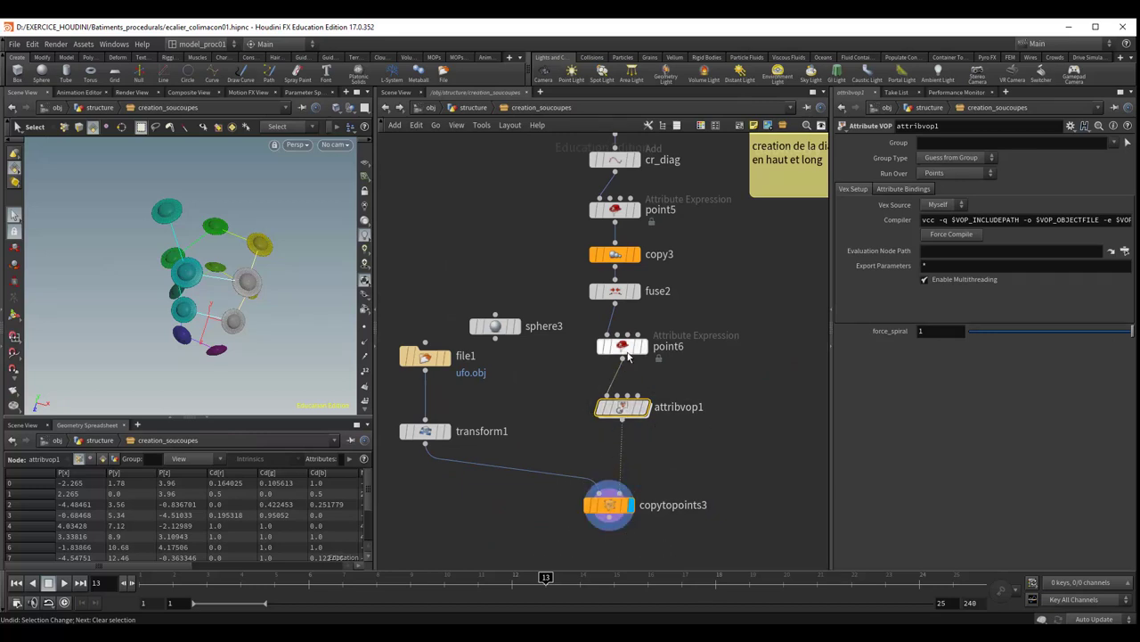
# Inspect point6's normal and poids expressions, the Copy to Points settings and the ufo.obj model.
pyautogui.click(627, 351)
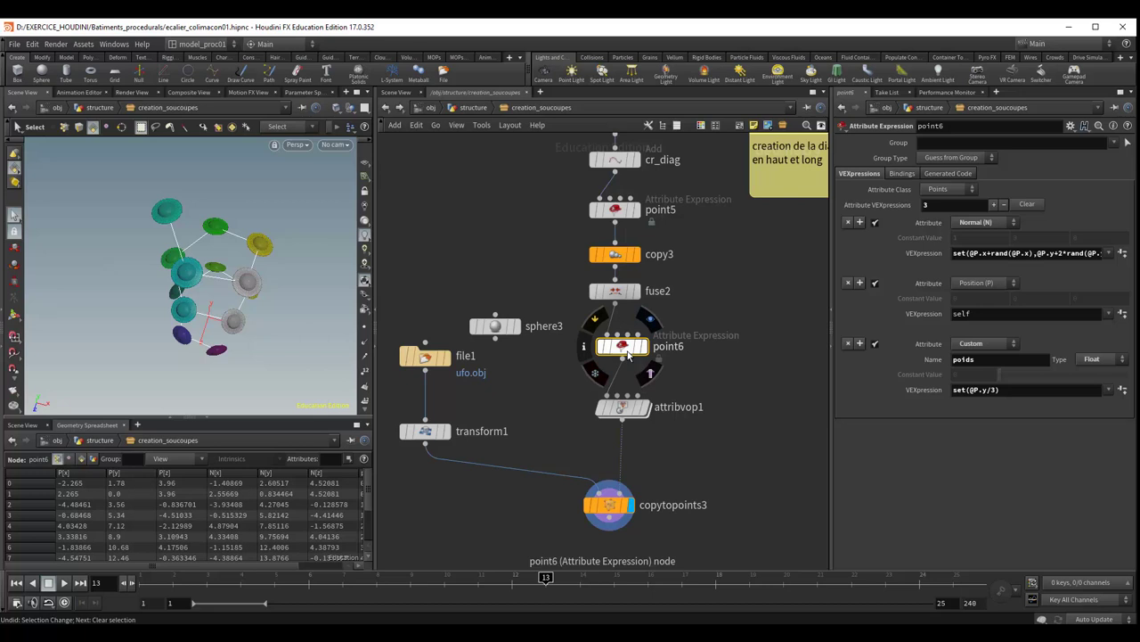
pyautogui.click(608, 504)
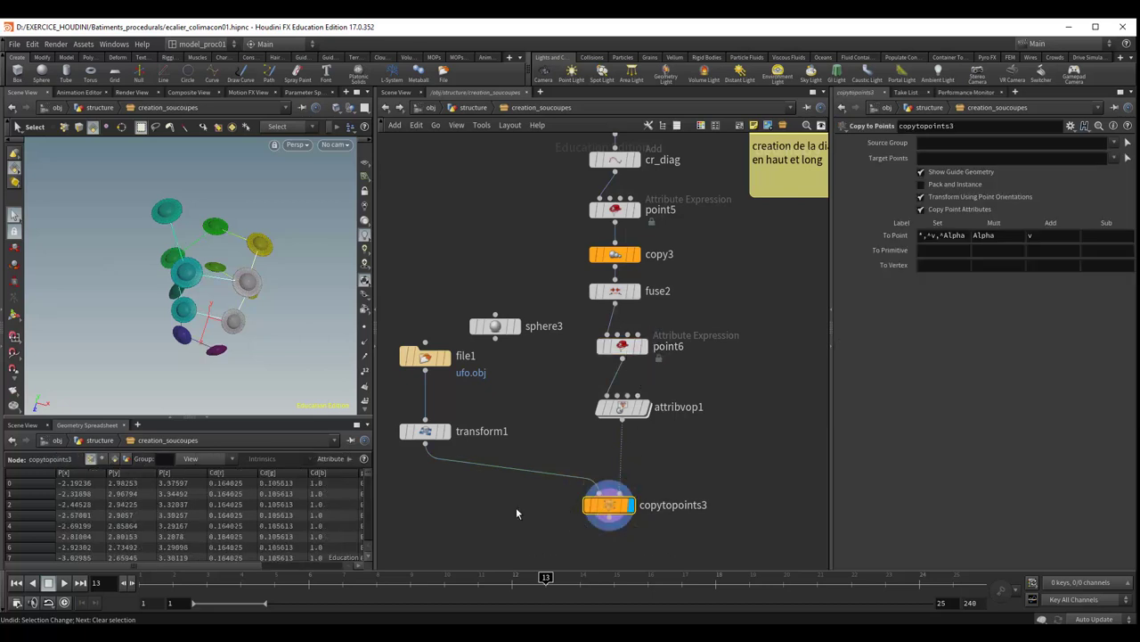
pyautogui.click(421, 356)
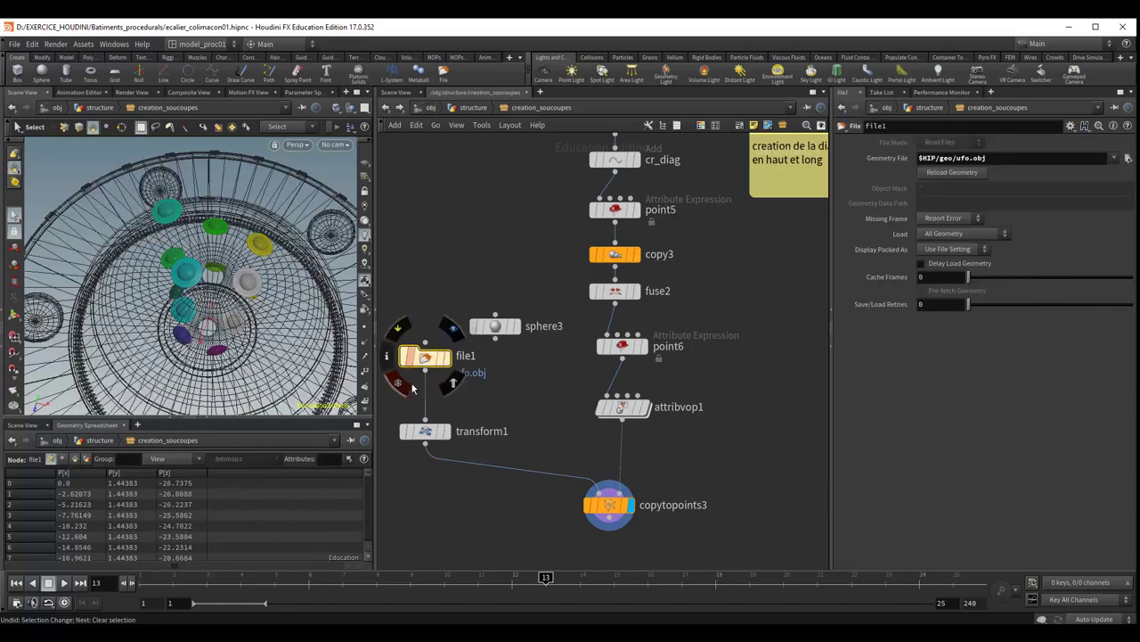
pyautogui.press('Escape')
pyautogui.moveTo(249, 346)
pyautogui.mouseDown()
pyautogui.moveTo(254, 272)
pyautogui.moveTo(212, 287)
pyautogui.mouseUp()
pyautogui.press('s')
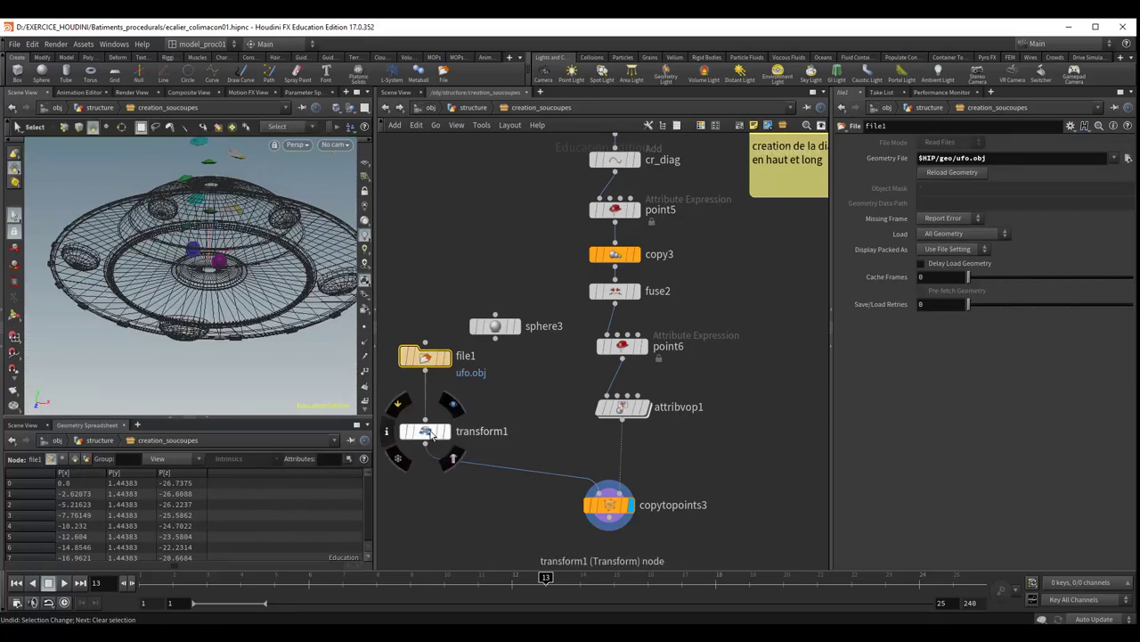
# Check transform1's settings, then orbit and zoom around copytopoints3's saucer arrangement.
pyautogui.click(426, 432)
pyautogui.click(608, 505)
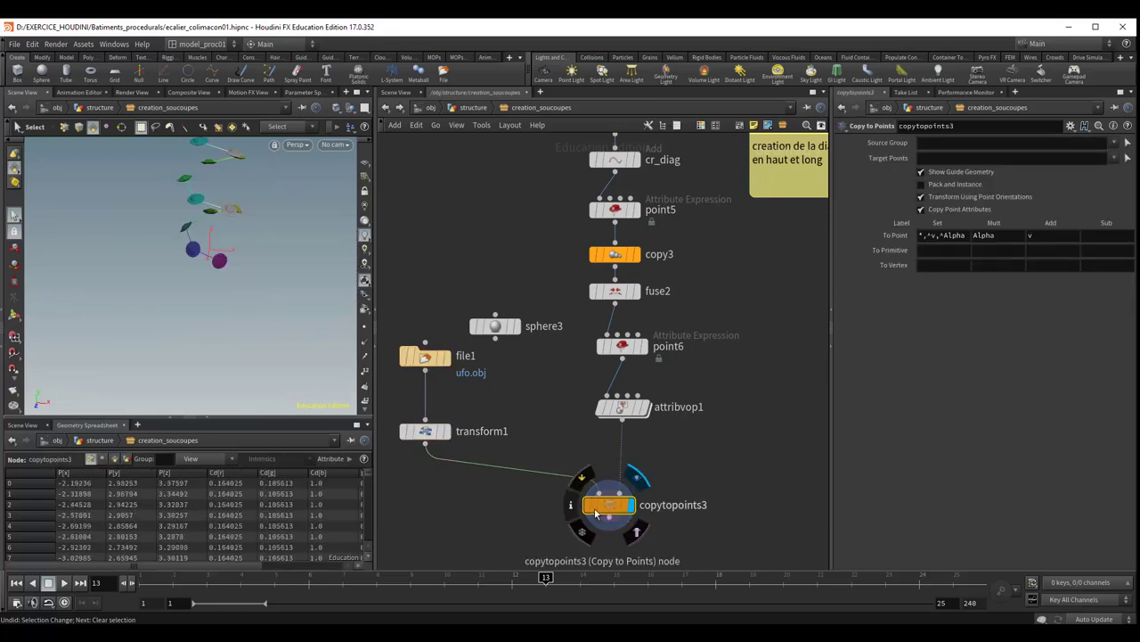
pyautogui.press('Escape')
pyautogui.moveTo(264, 331)
pyautogui.mouseDown()
pyautogui.moveTo(274, 270)
pyautogui.moveTo(202, 373)
pyautogui.mouseUp()
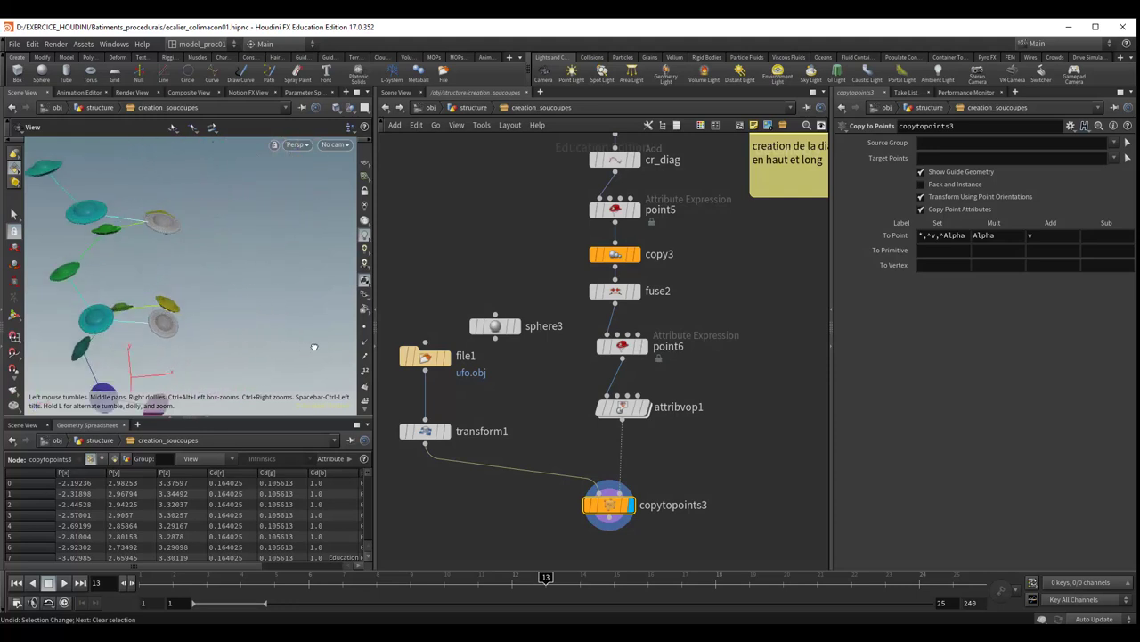
pyautogui.moveTo(202, 372)
pyautogui.mouseDown()
pyautogui.moveTo(273, 350)
pyautogui.moveTo(256, 346)
pyautogui.mouseUp()
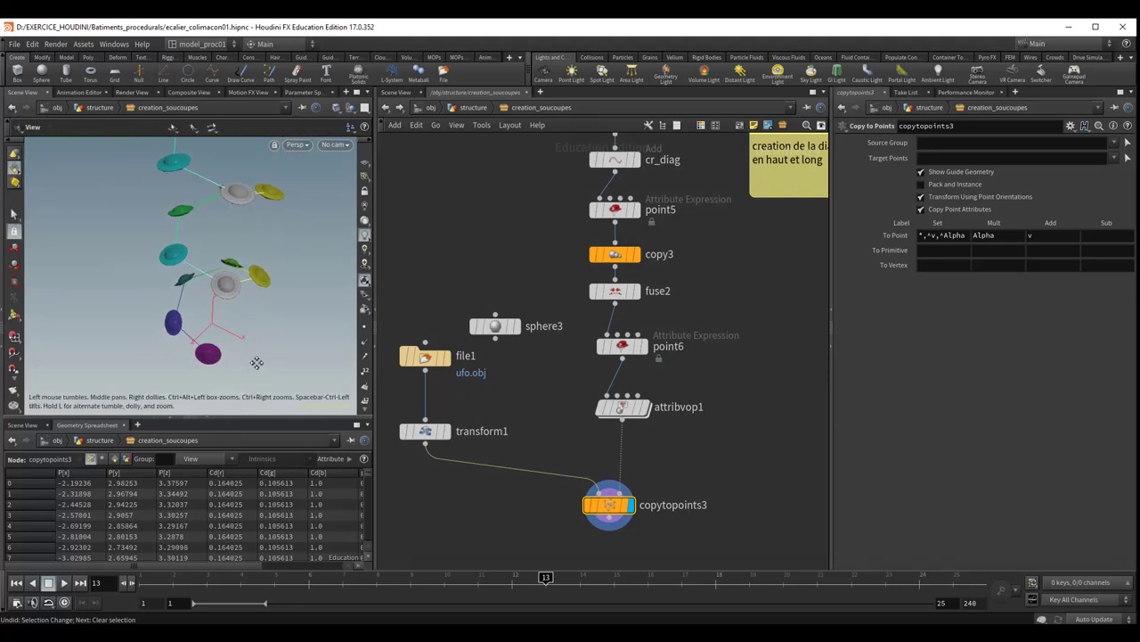
pyautogui.moveTo(376, 486); pyautogui.dragTo(423, 487)
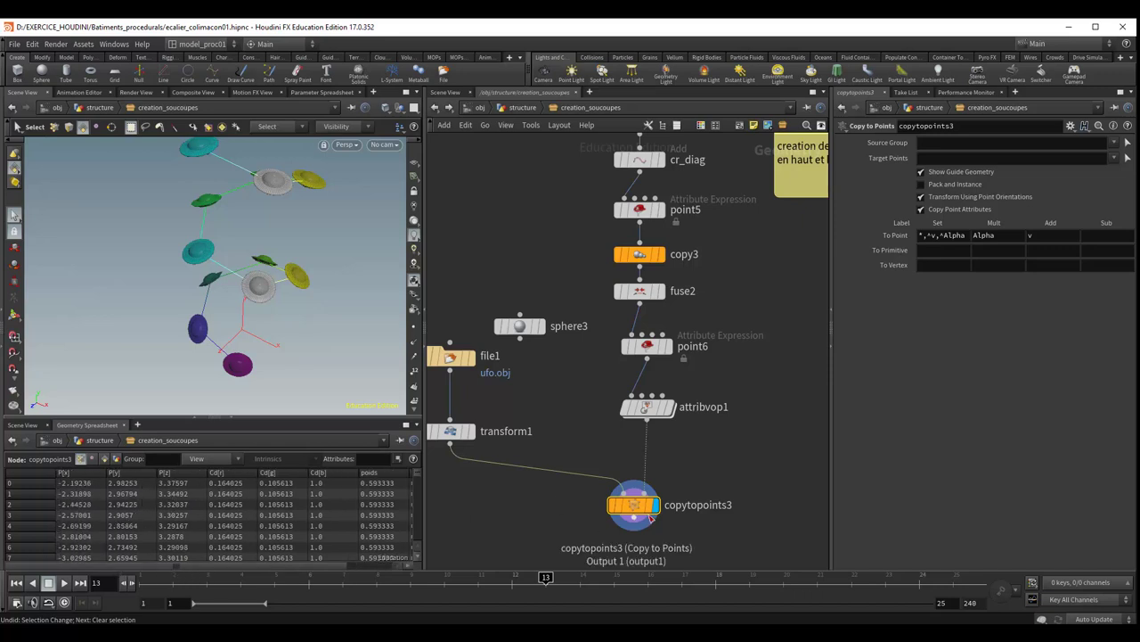
# Display attribvop1's output, then switch the display to point6's path with normals.
pyautogui.click(647, 408)
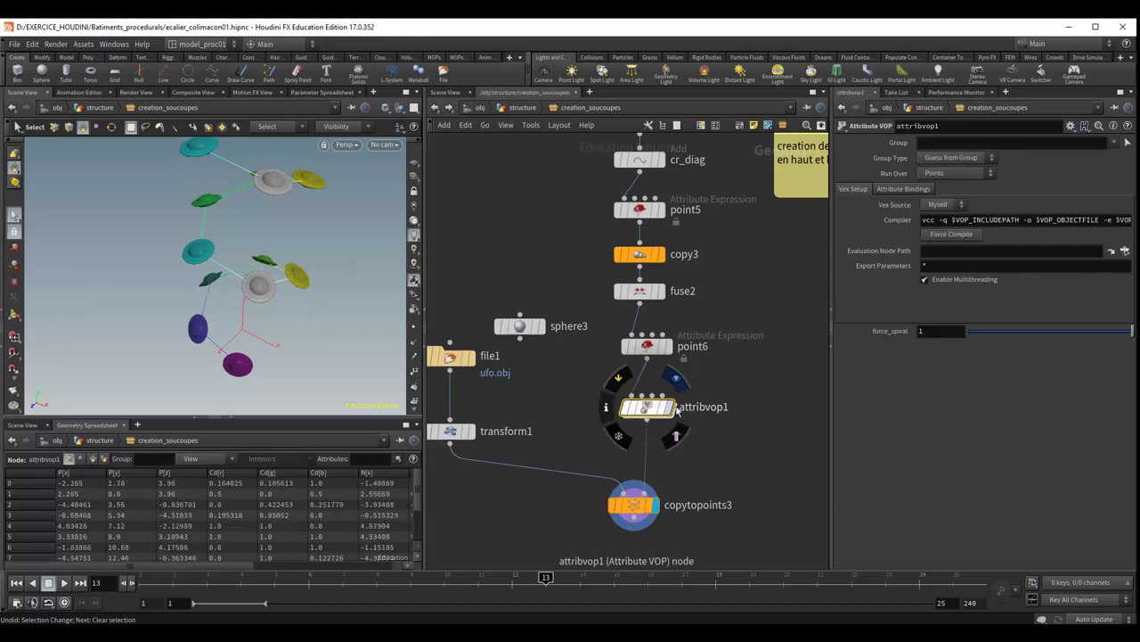
pyautogui.click(674, 408)
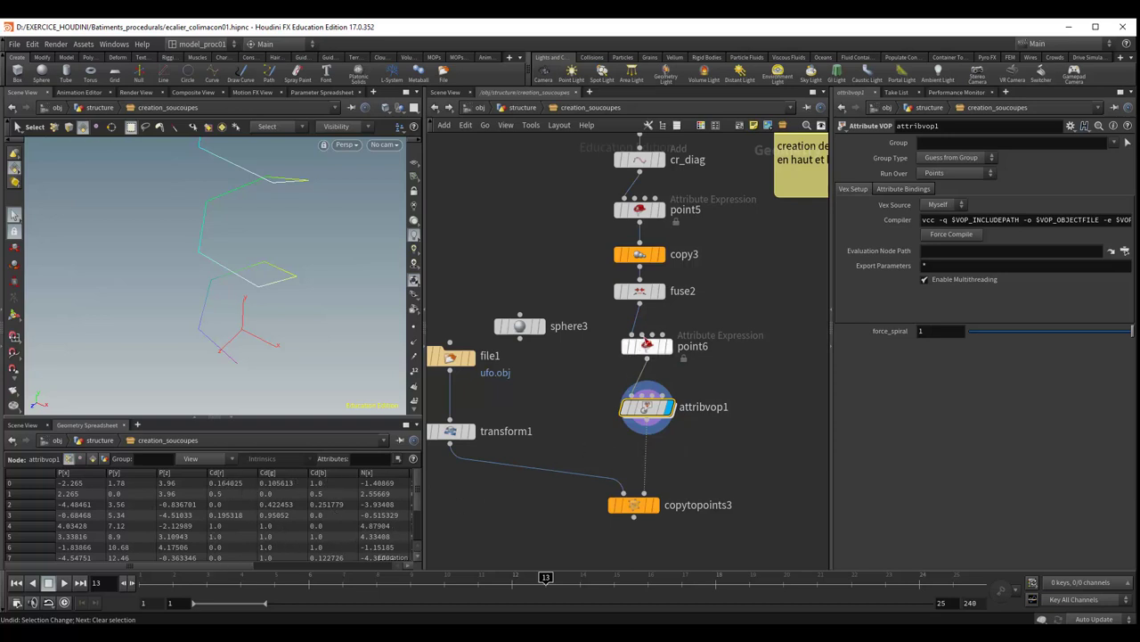
pyautogui.click(661, 349)
pyautogui.click(672, 348)
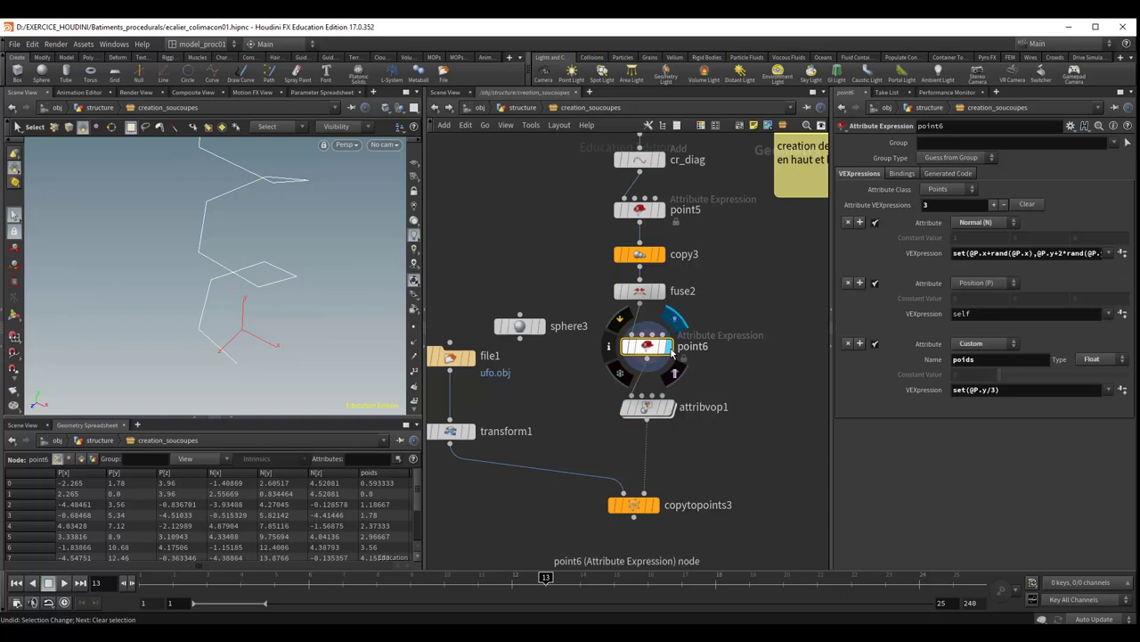
# Compare point5's and point6's expressions and check the poids values in the spreadsheet.
pyautogui.moveTo(425, 514); pyautogui.dragTo(461, 513)
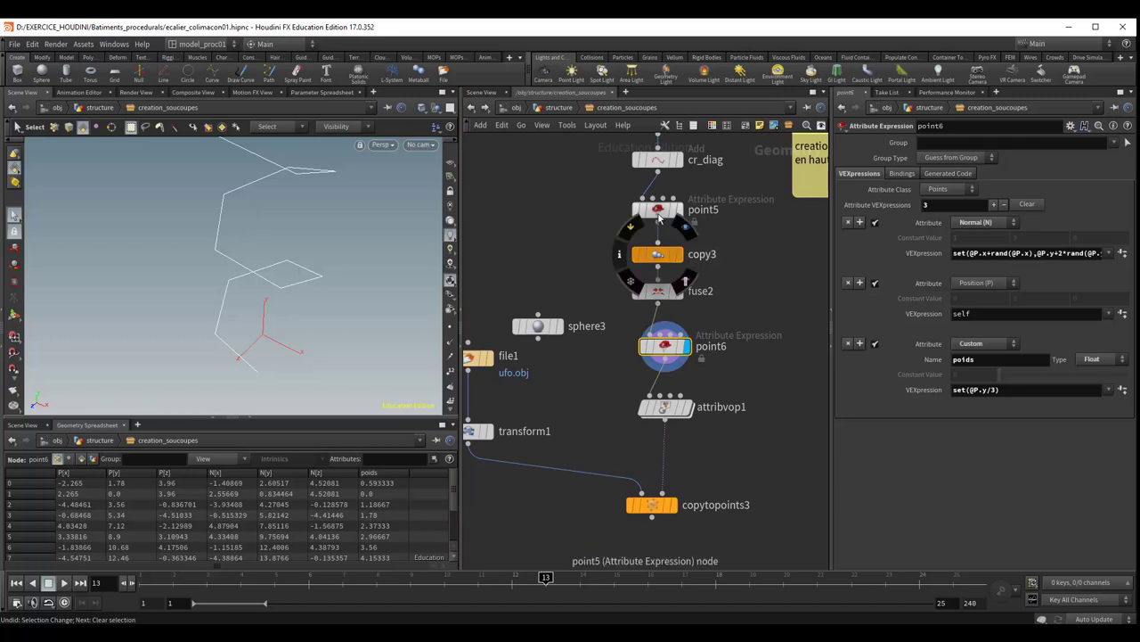
pyautogui.click(659, 214)
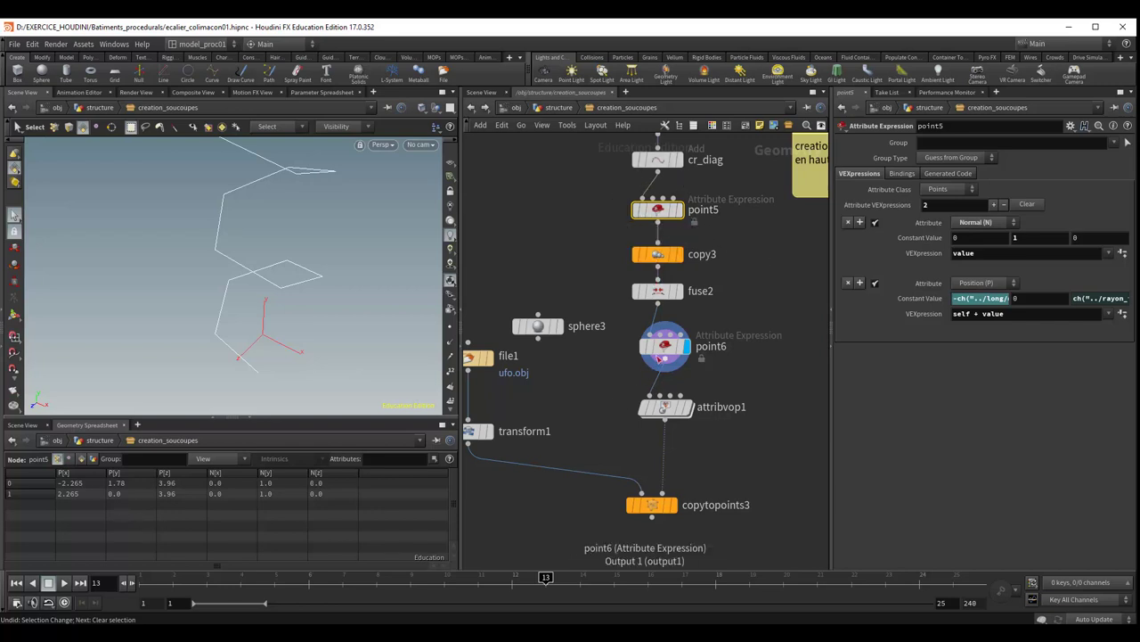
pyautogui.moveTo(664, 347)
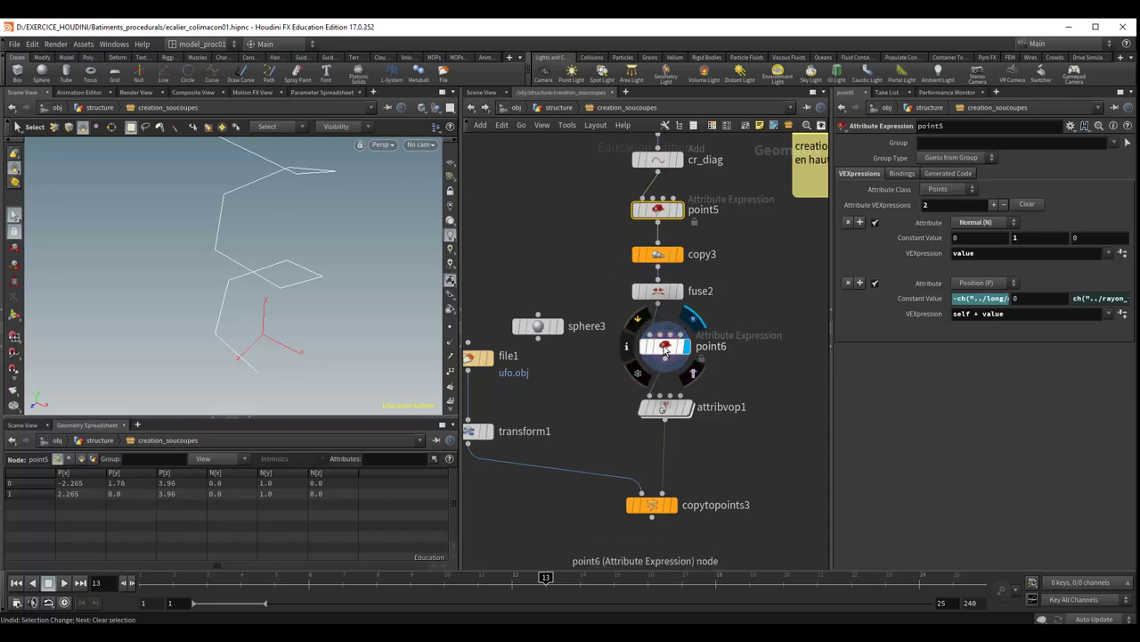
pyautogui.click(664, 349)
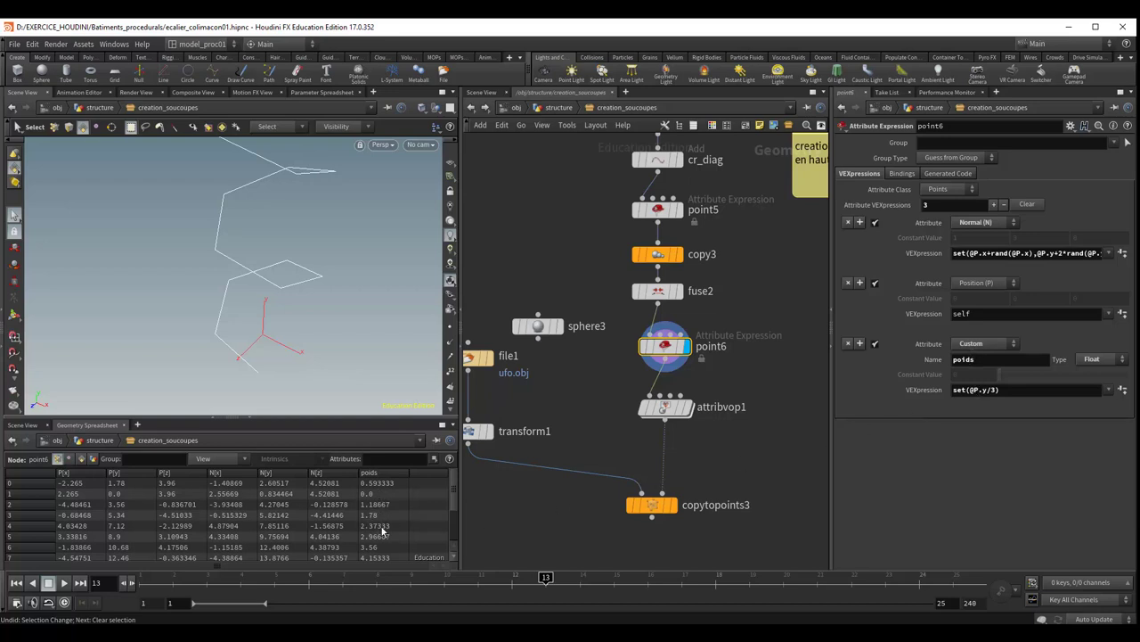
pyautogui.moveTo(453, 506)
pyautogui.mouseDown()
pyautogui.moveTo(450, 549)
pyautogui.moveTo(455, 499)
pyautogui.mouseUp()
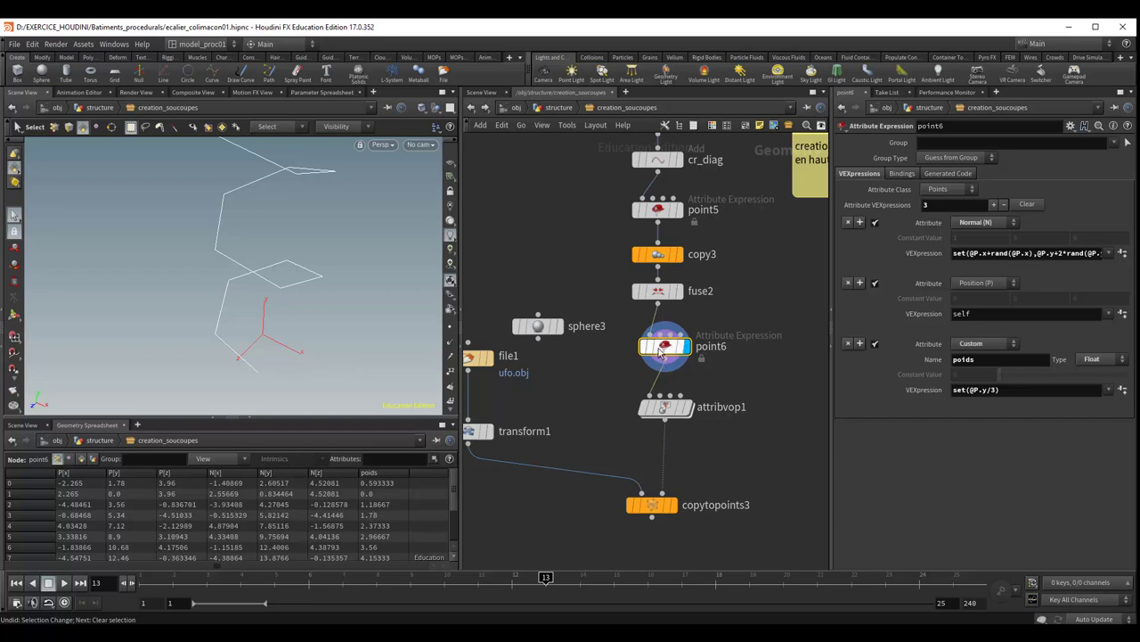
pyautogui.moveTo(665, 408)
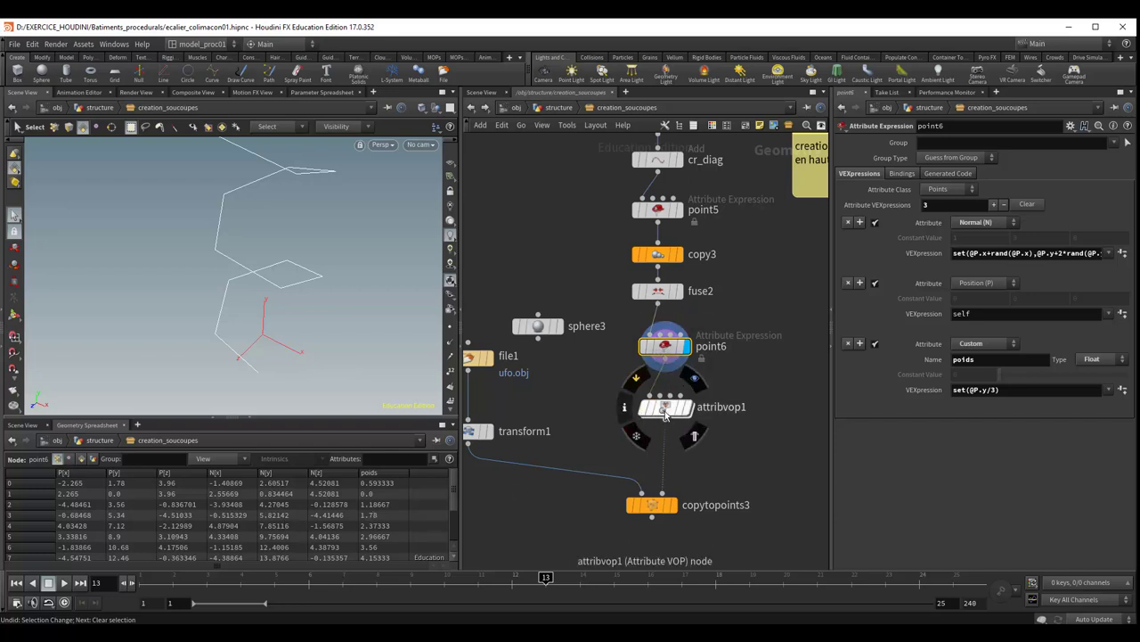
# Review attribvop1's attributes in a widened spreadsheet, then copytopoints3's poids and poids_out columns.
pyautogui.click(664, 408)
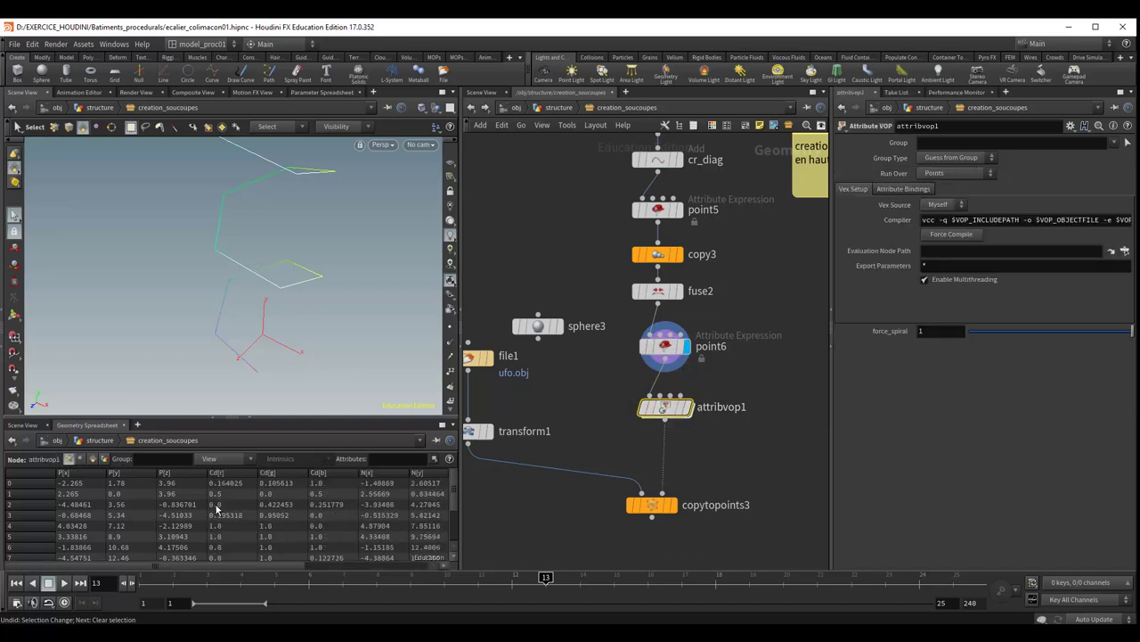
pyautogui.moveTo(460, 515); pyautogui.dragTo(542, 519)
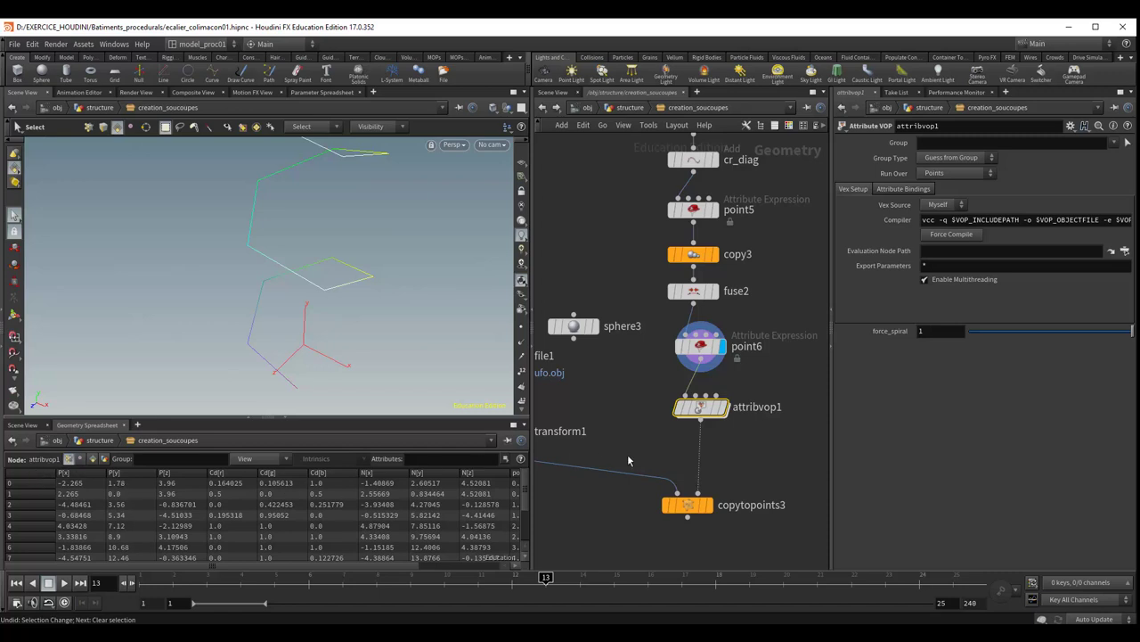
pyautogui.click(687, 514)
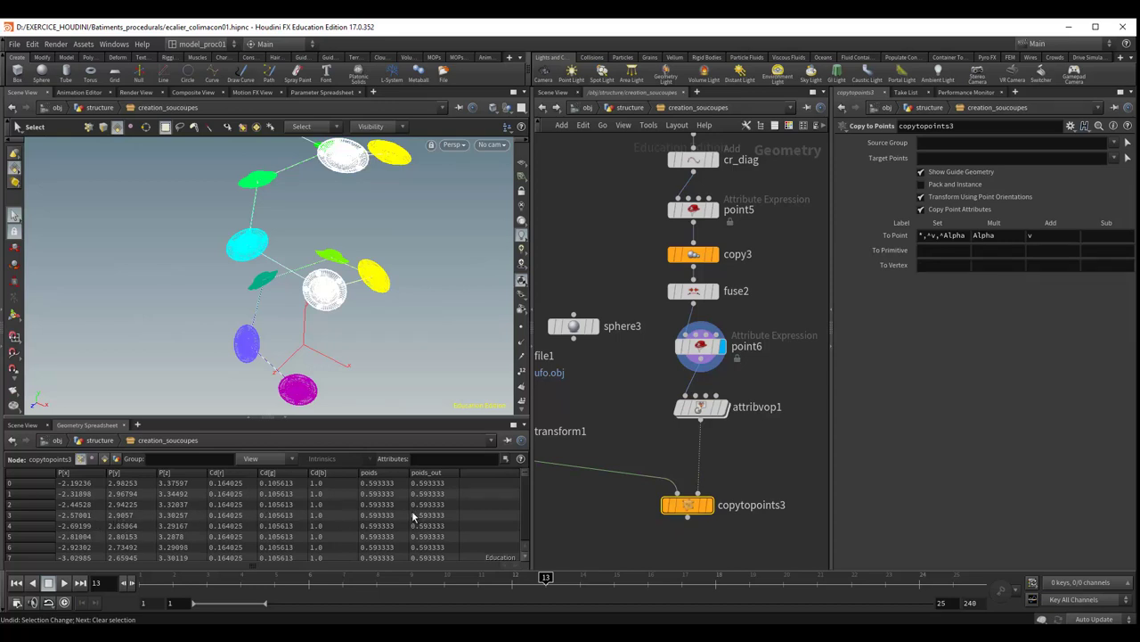
# Compare poids and poids_out between attribvop1 and copytopoints3, ending on attribvop1's data.
pyautogui.click(705, 414)
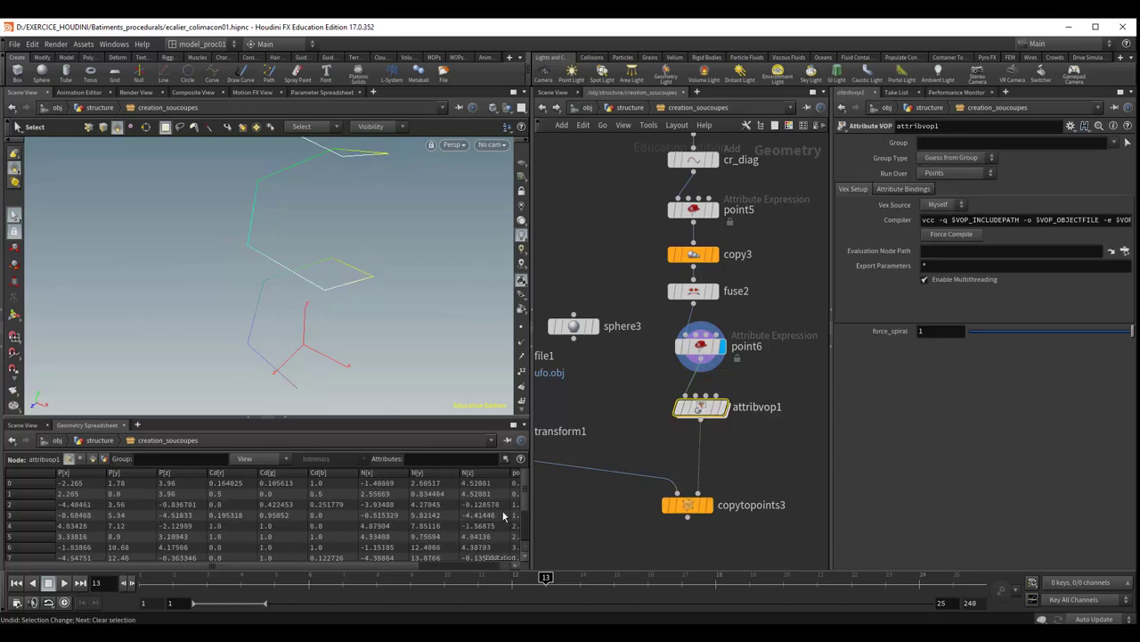
pyautogui.moveTo(530, 511); pyautogui.dragTo(640, 511)
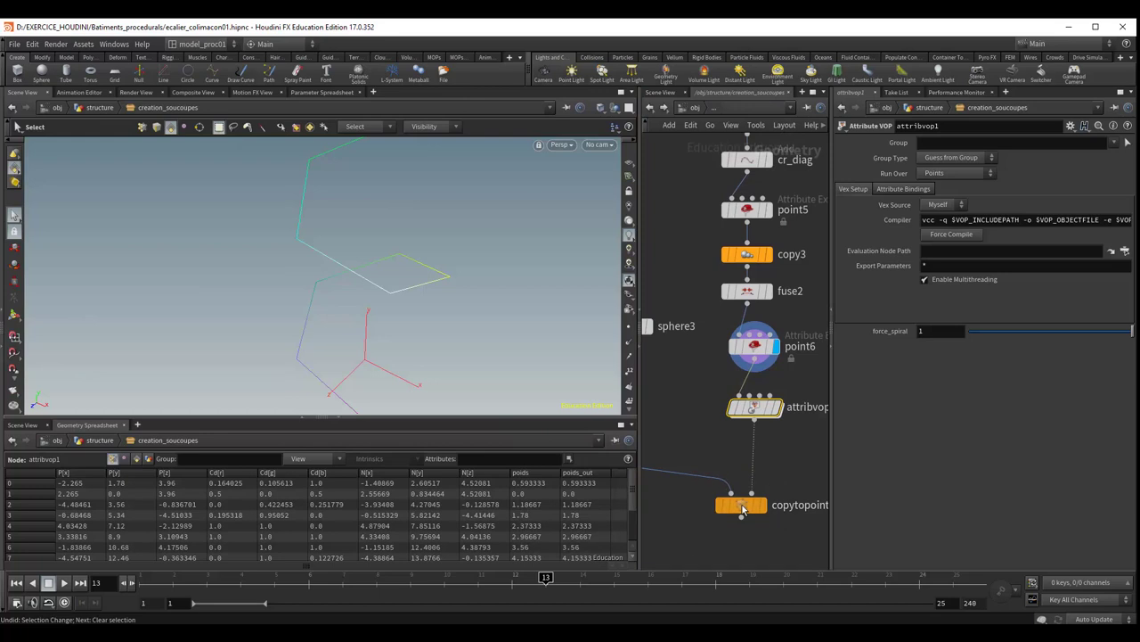
pyautogui.click(744, 508)
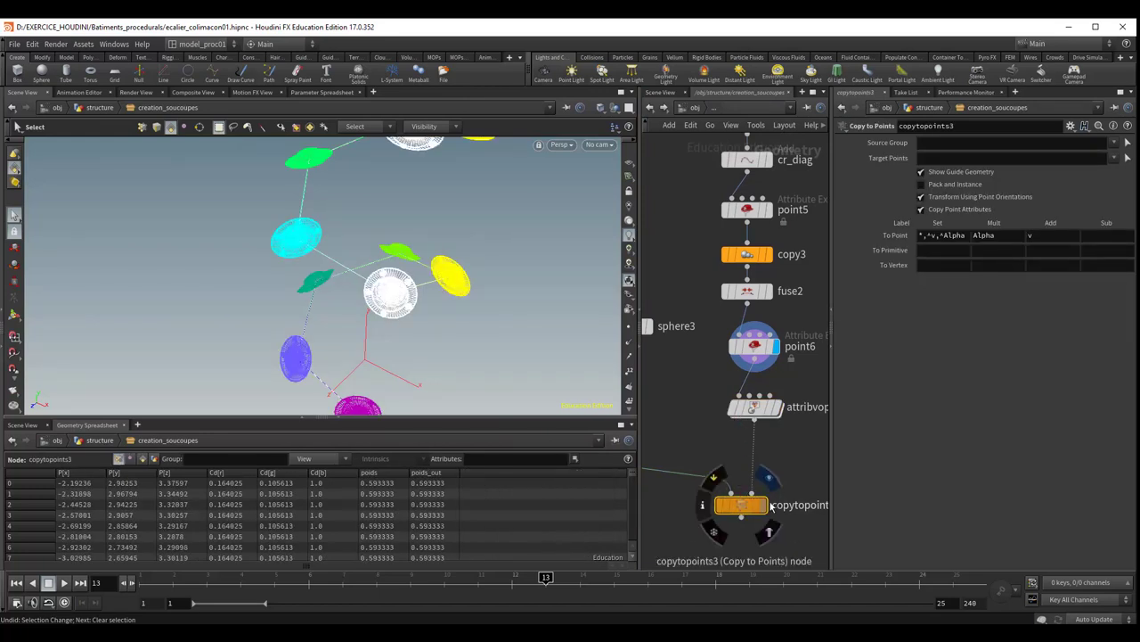
pyautogui.moveTo(755, 408)
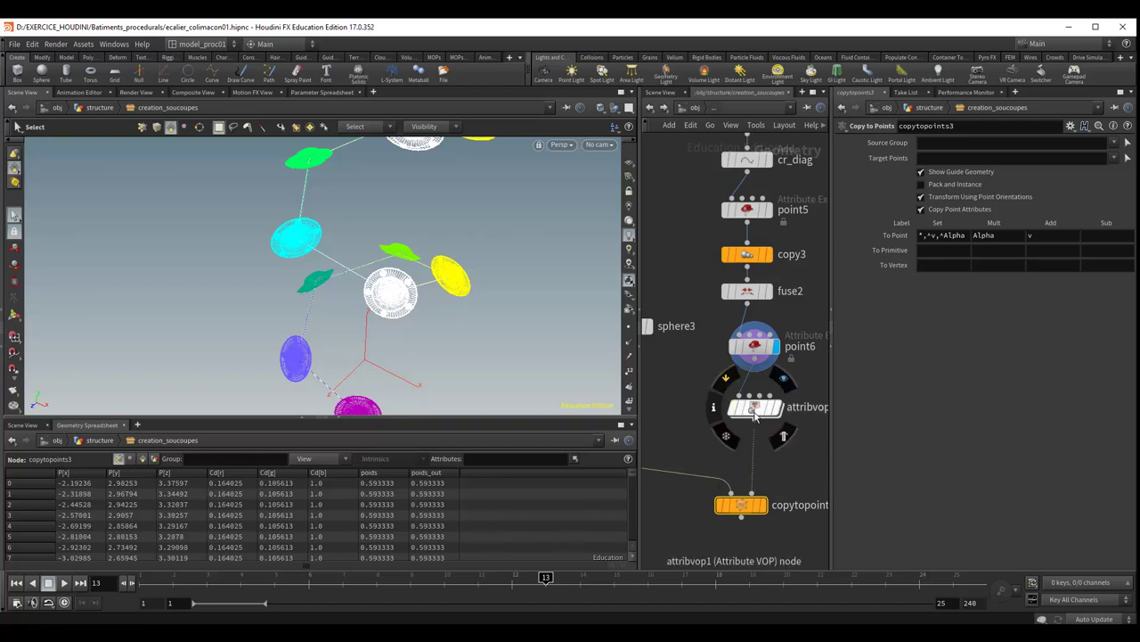
pyautogui.click(753, 408)
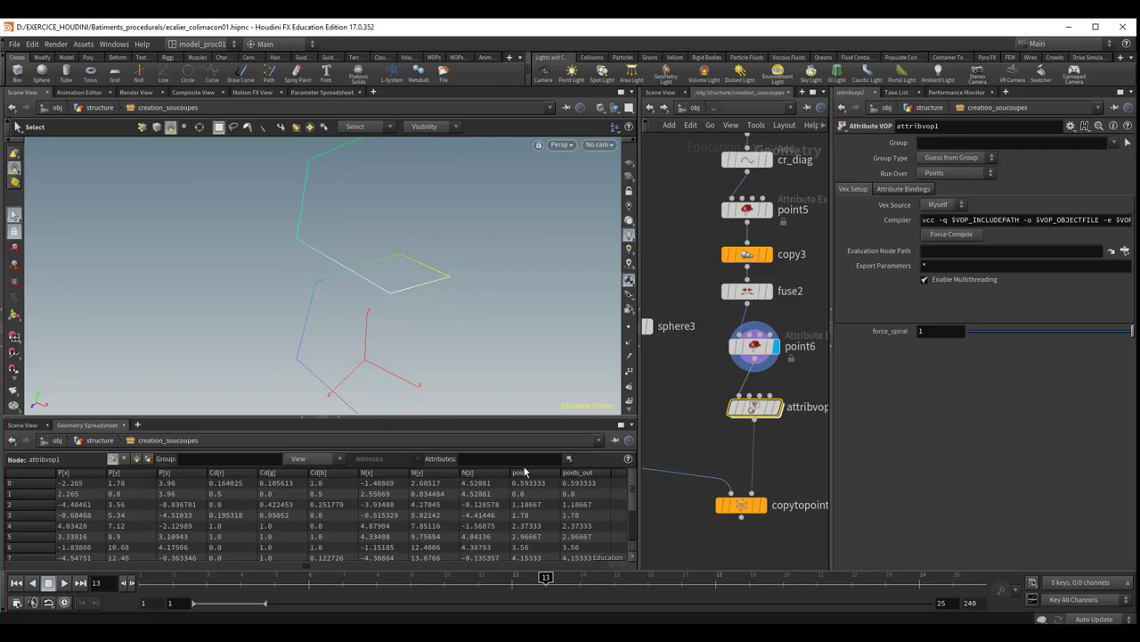
pyautogui.moveTo(640, 476); pyautogui.dragTo(431, 470)
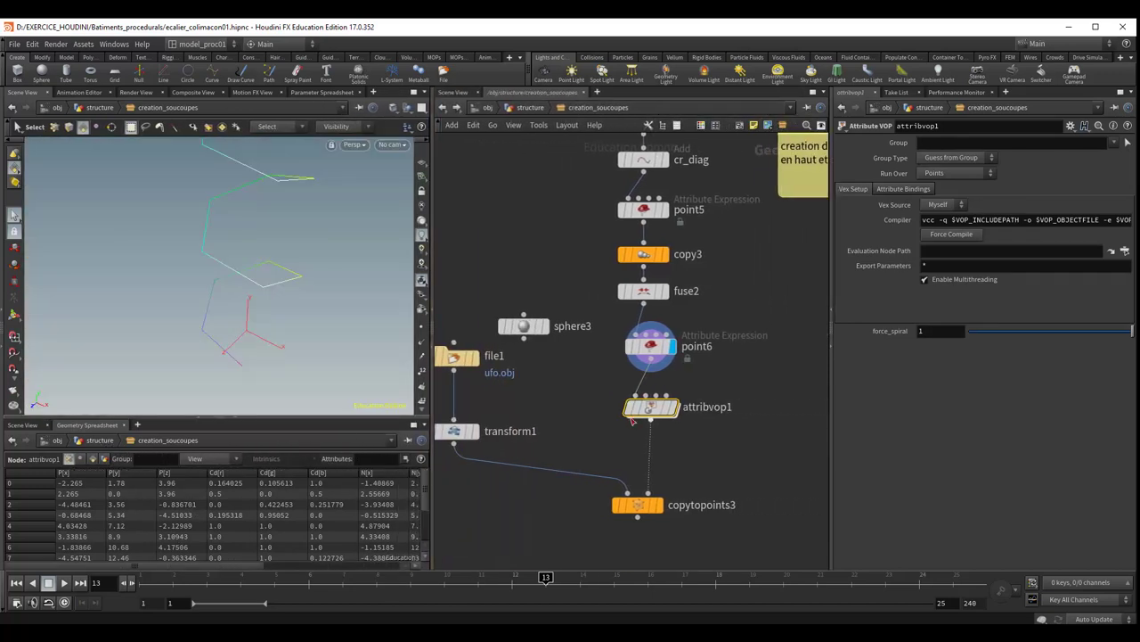